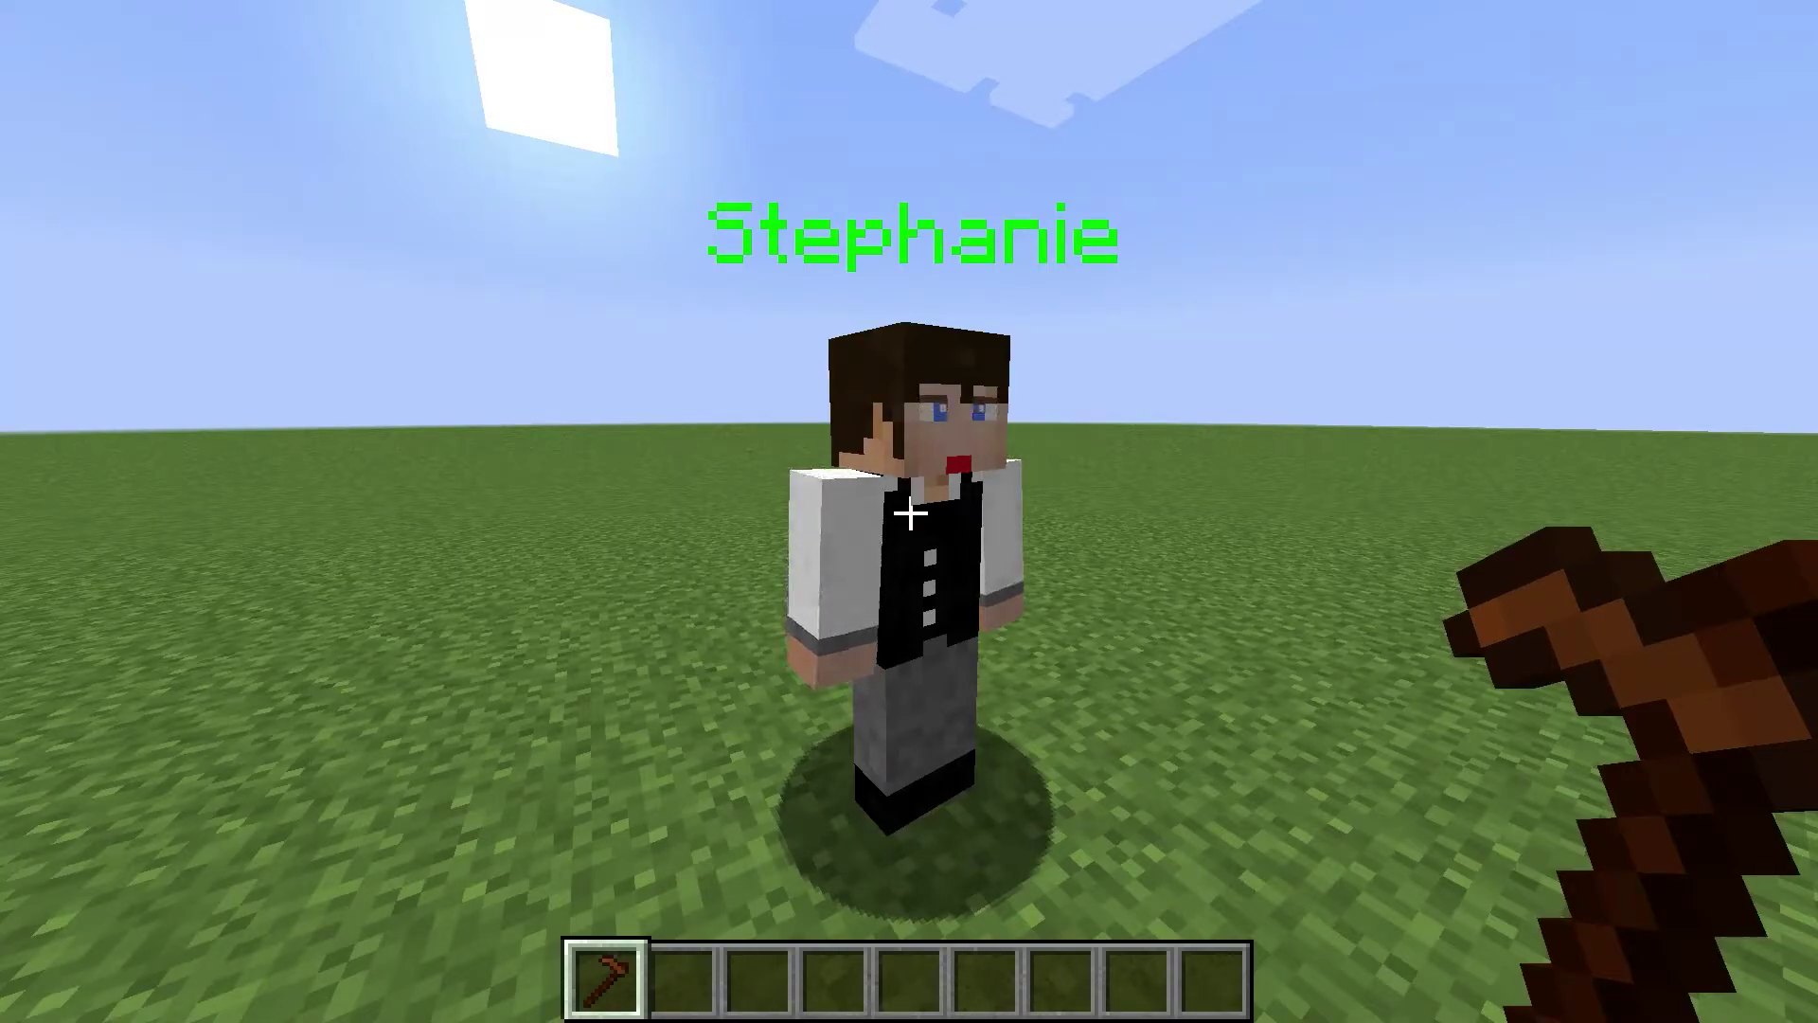
# Right-click Stephanie with the NPC wand to bring up her CustomNPCs editor
pyautogui.moveTo(909, 512)
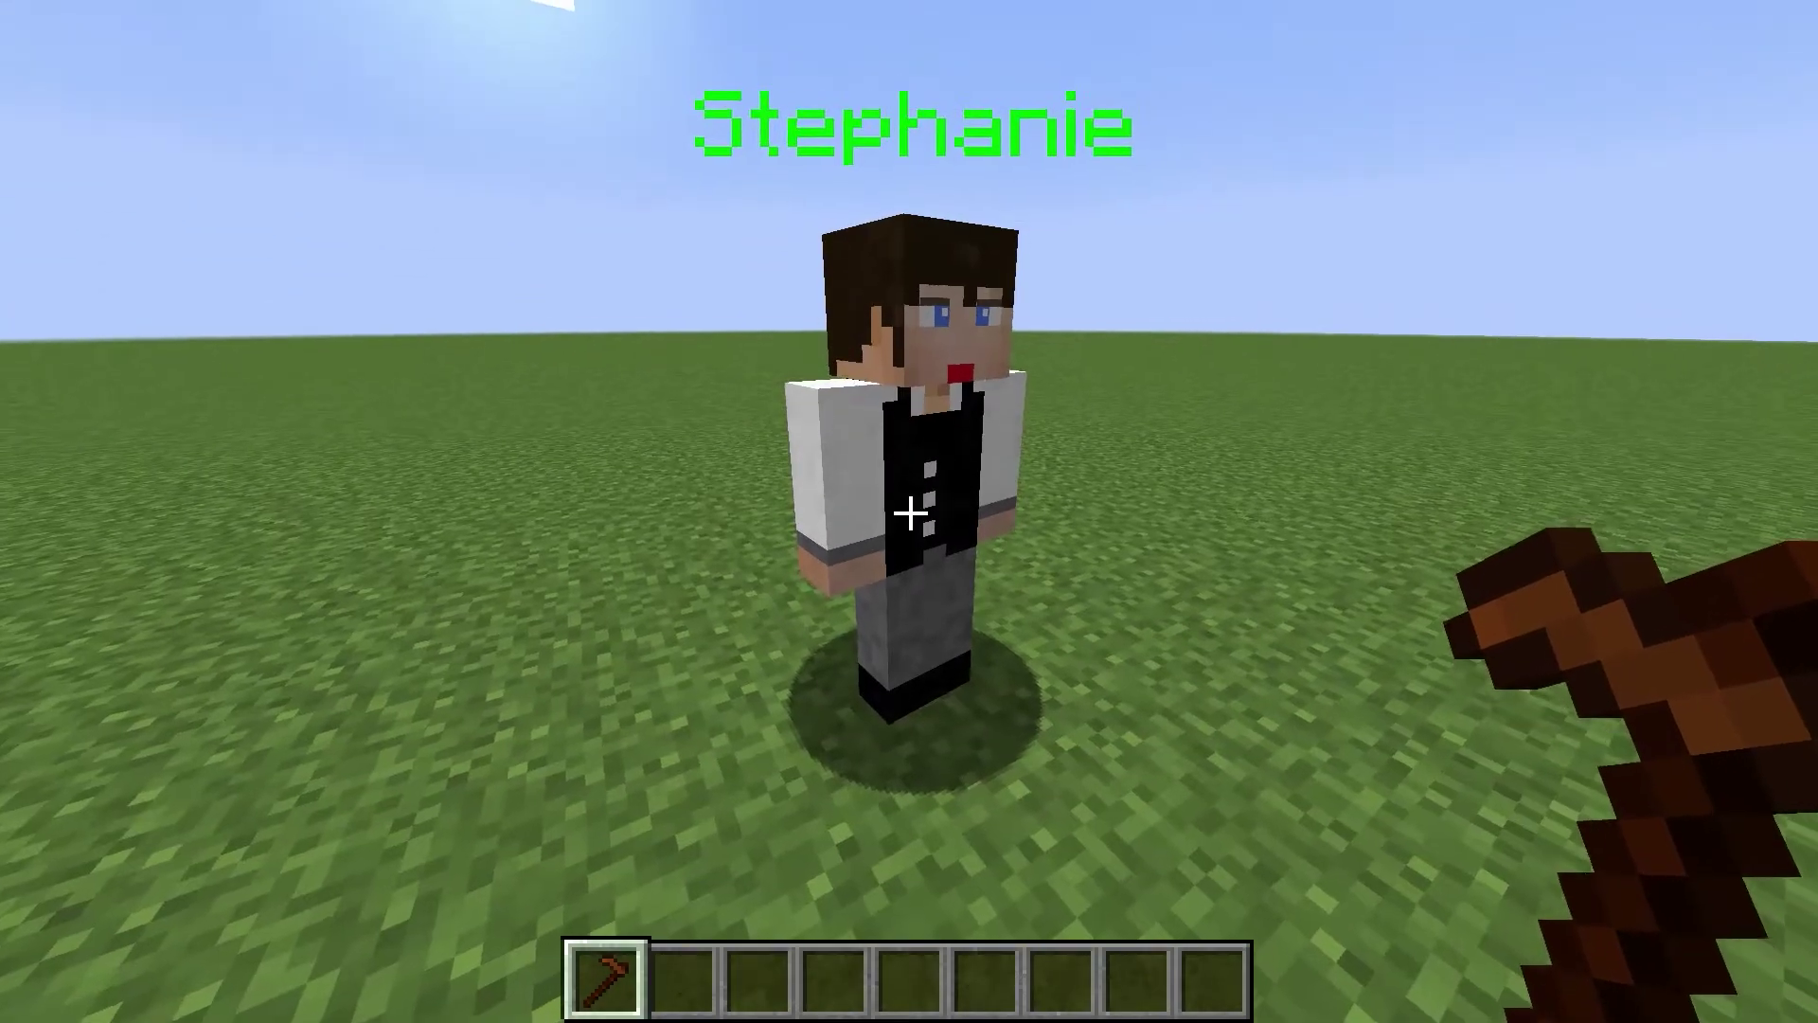
pyautogui.rightClick(909, 512)
# In the Global dialogs manager, create a dialog category named Stephanie
pyautogui.click(1062, 121)
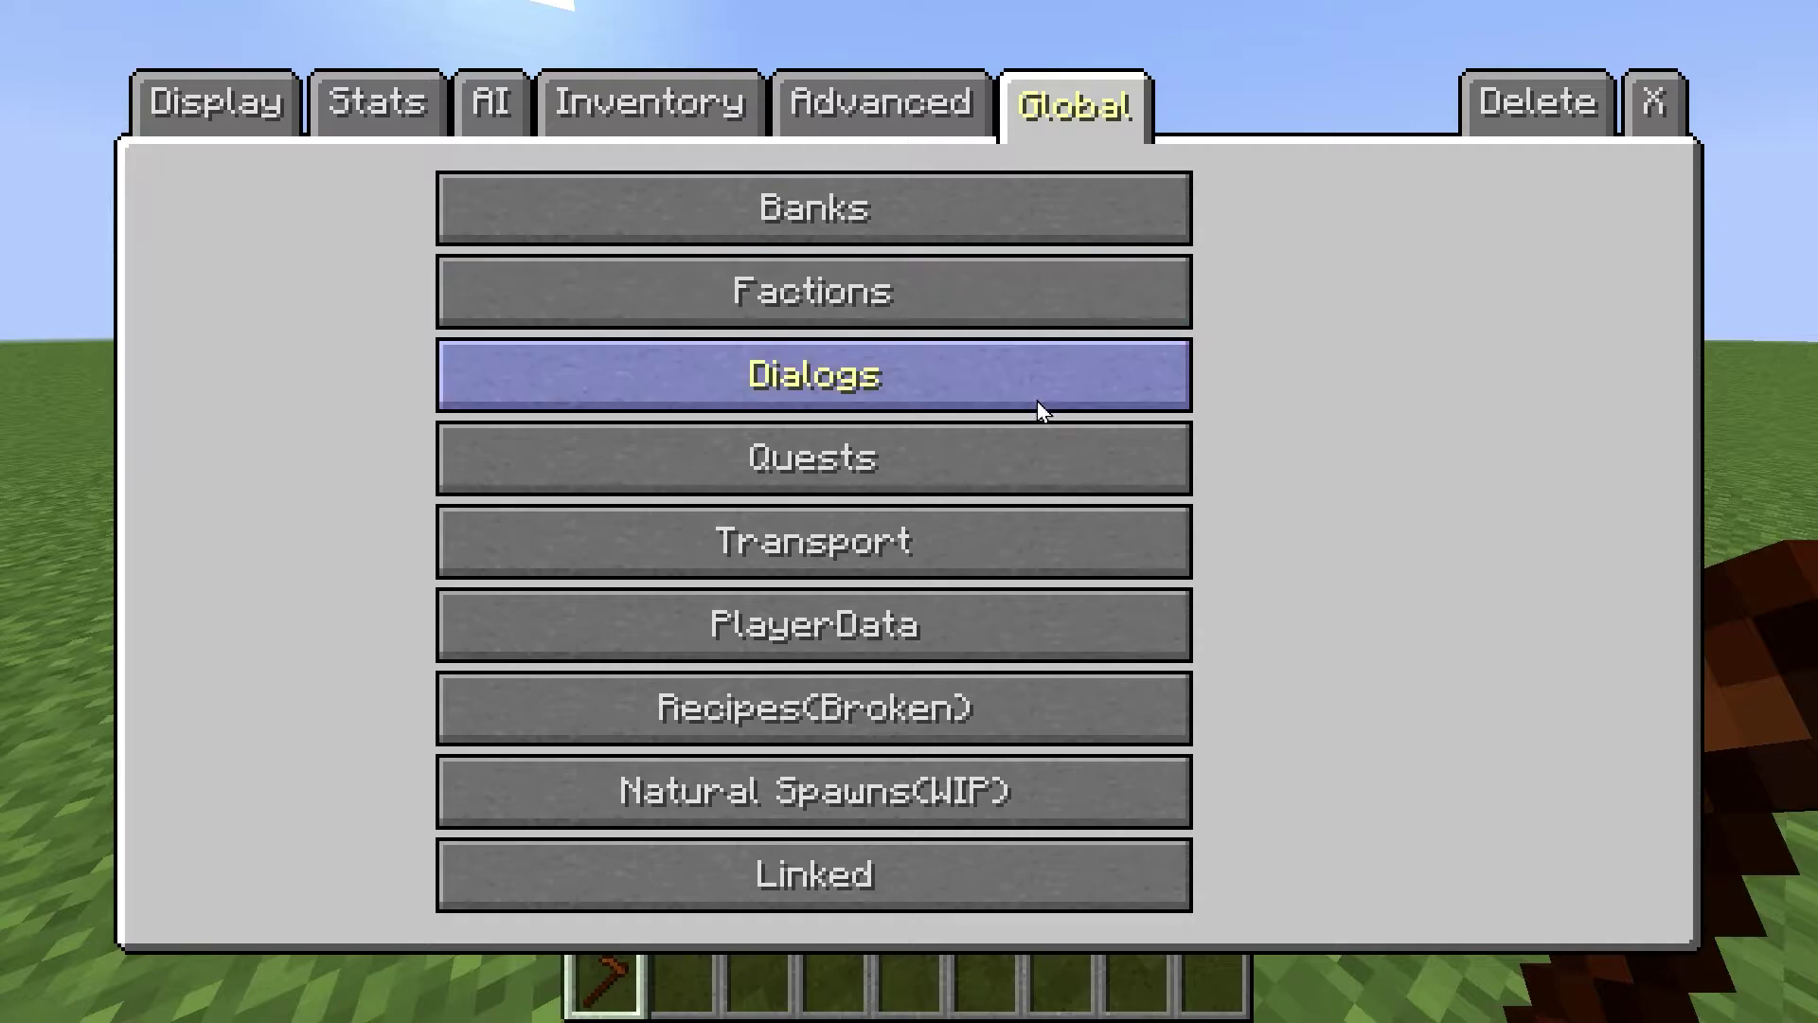
pyautogui.click(994, 394)
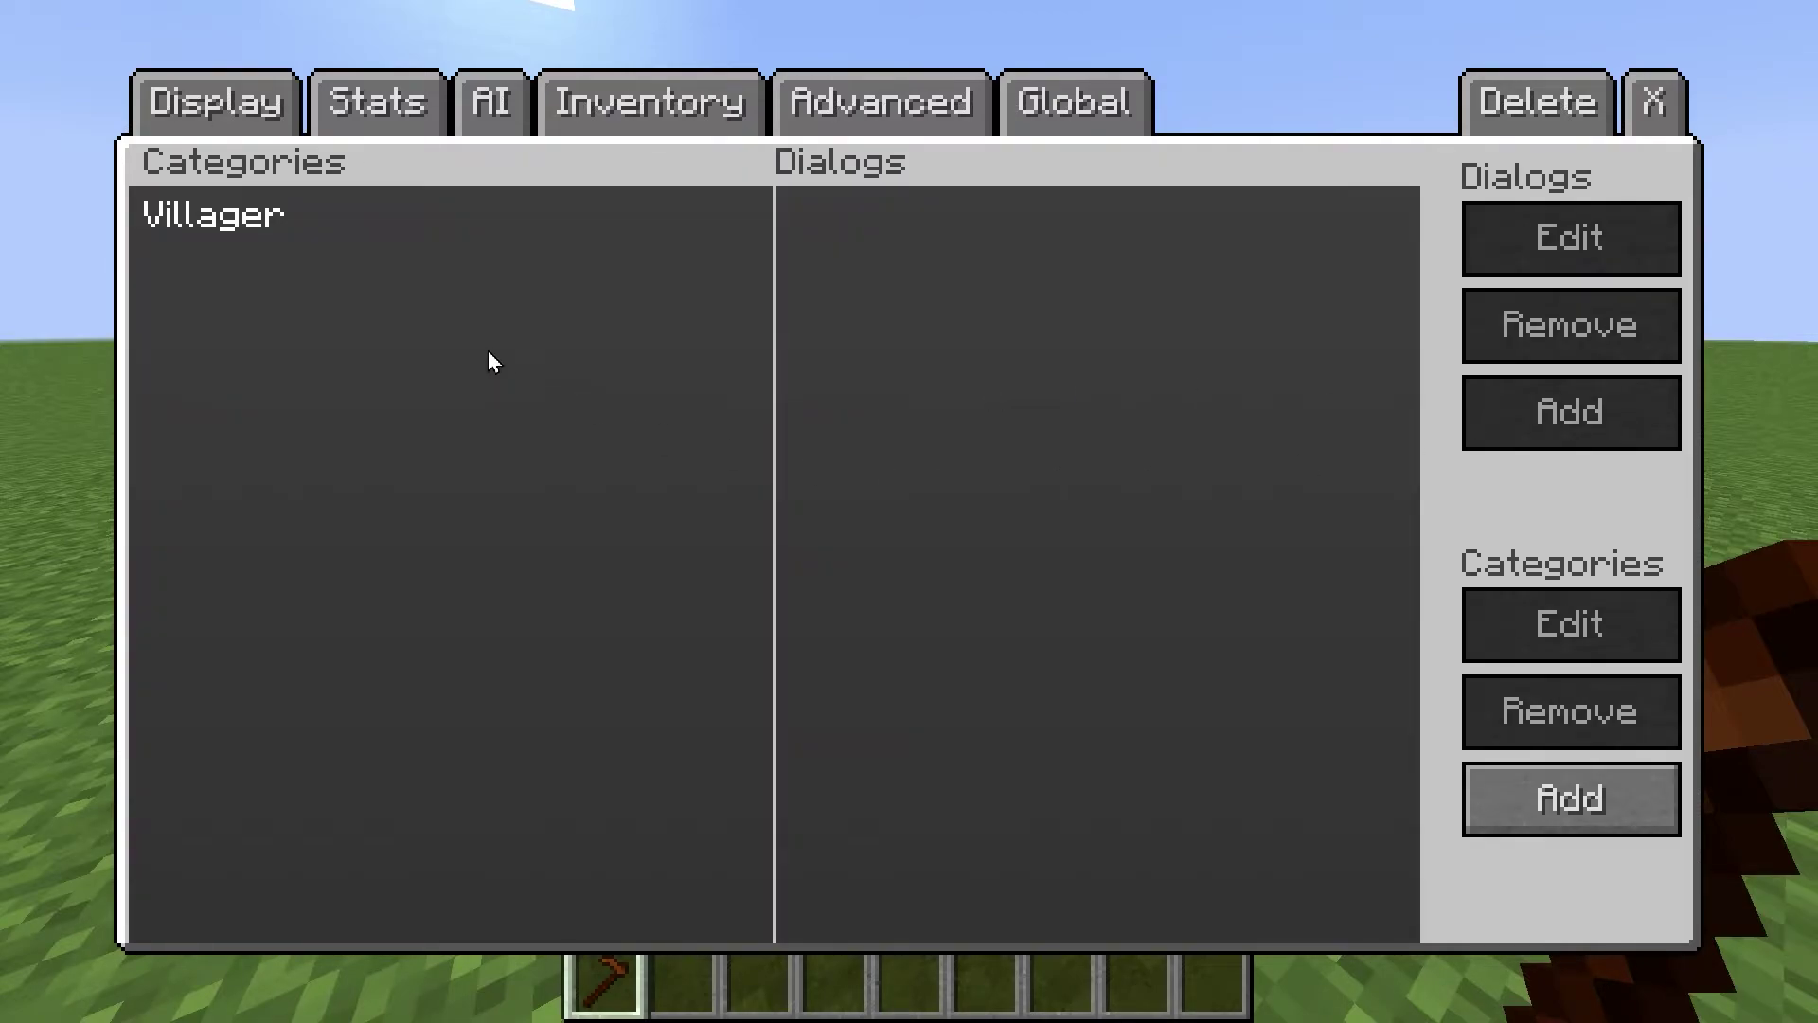
pyautogui.click(1543, 800)
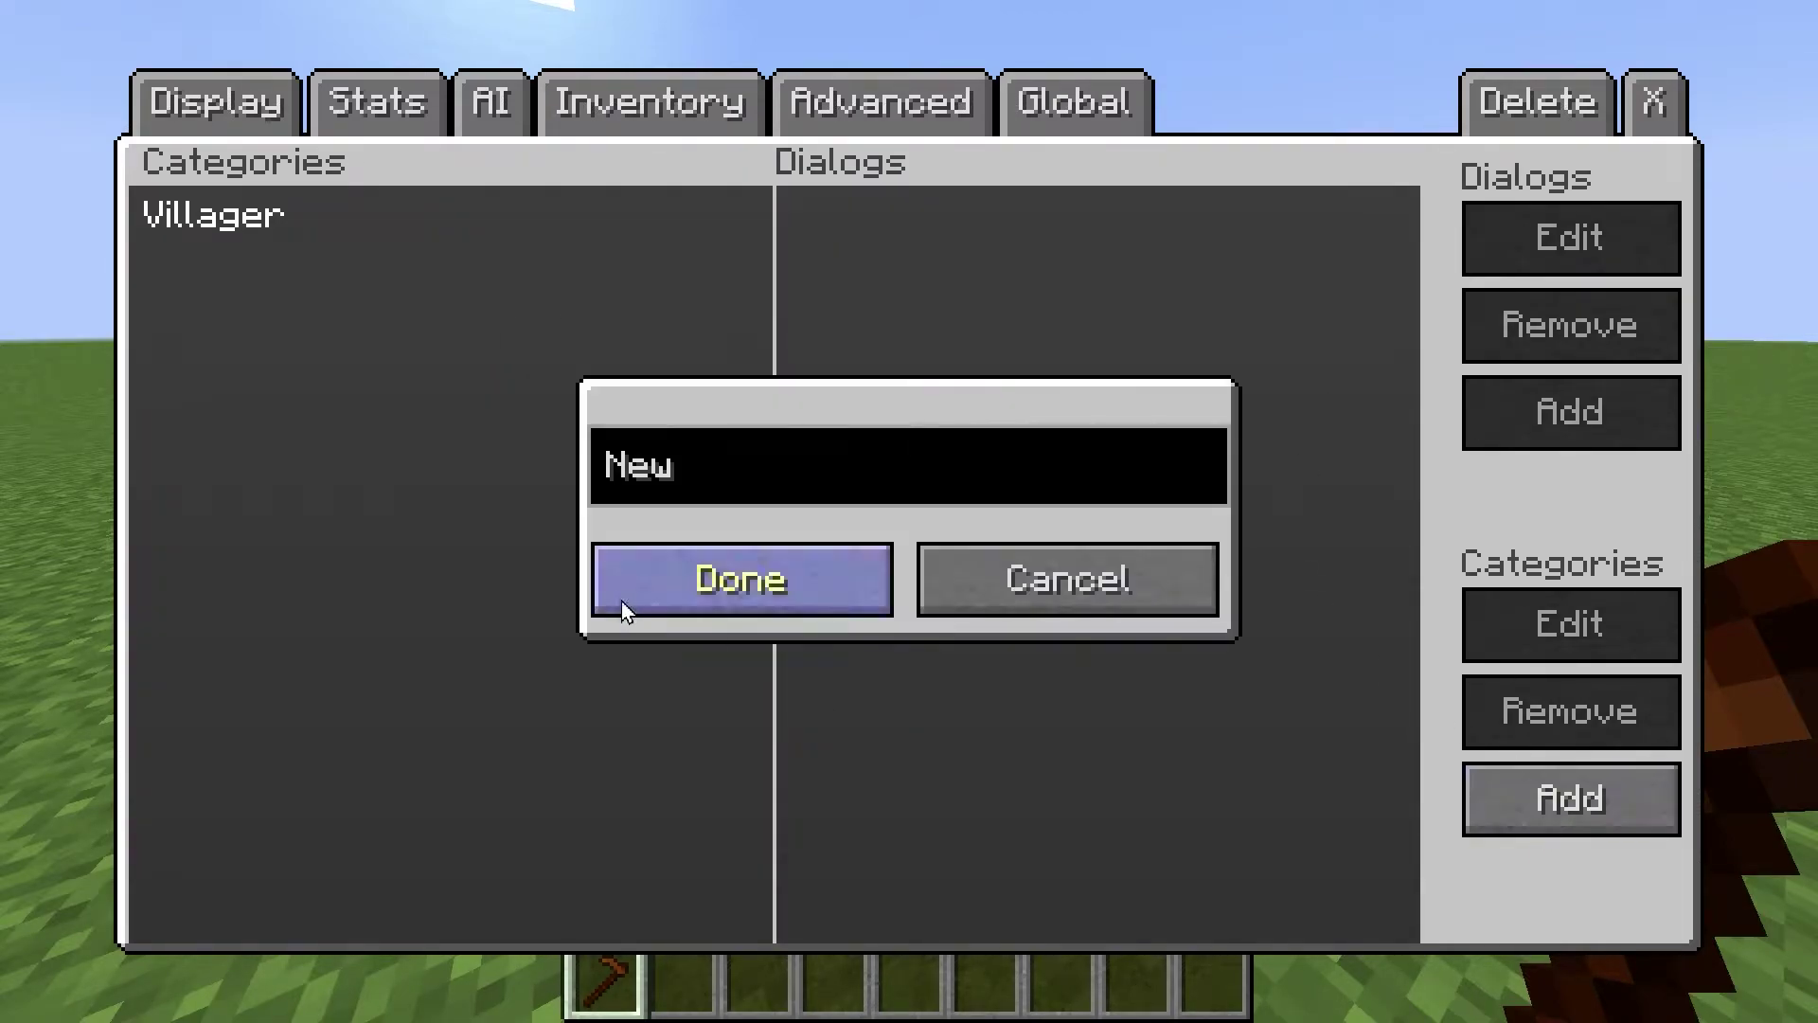
pyautogui.press('BackSpace')
pyautogui.press('BackSpace')
pyautogui.press('BackSpace')
pyautogui.write('Stephanie')
pyautogui.click(625, 606)
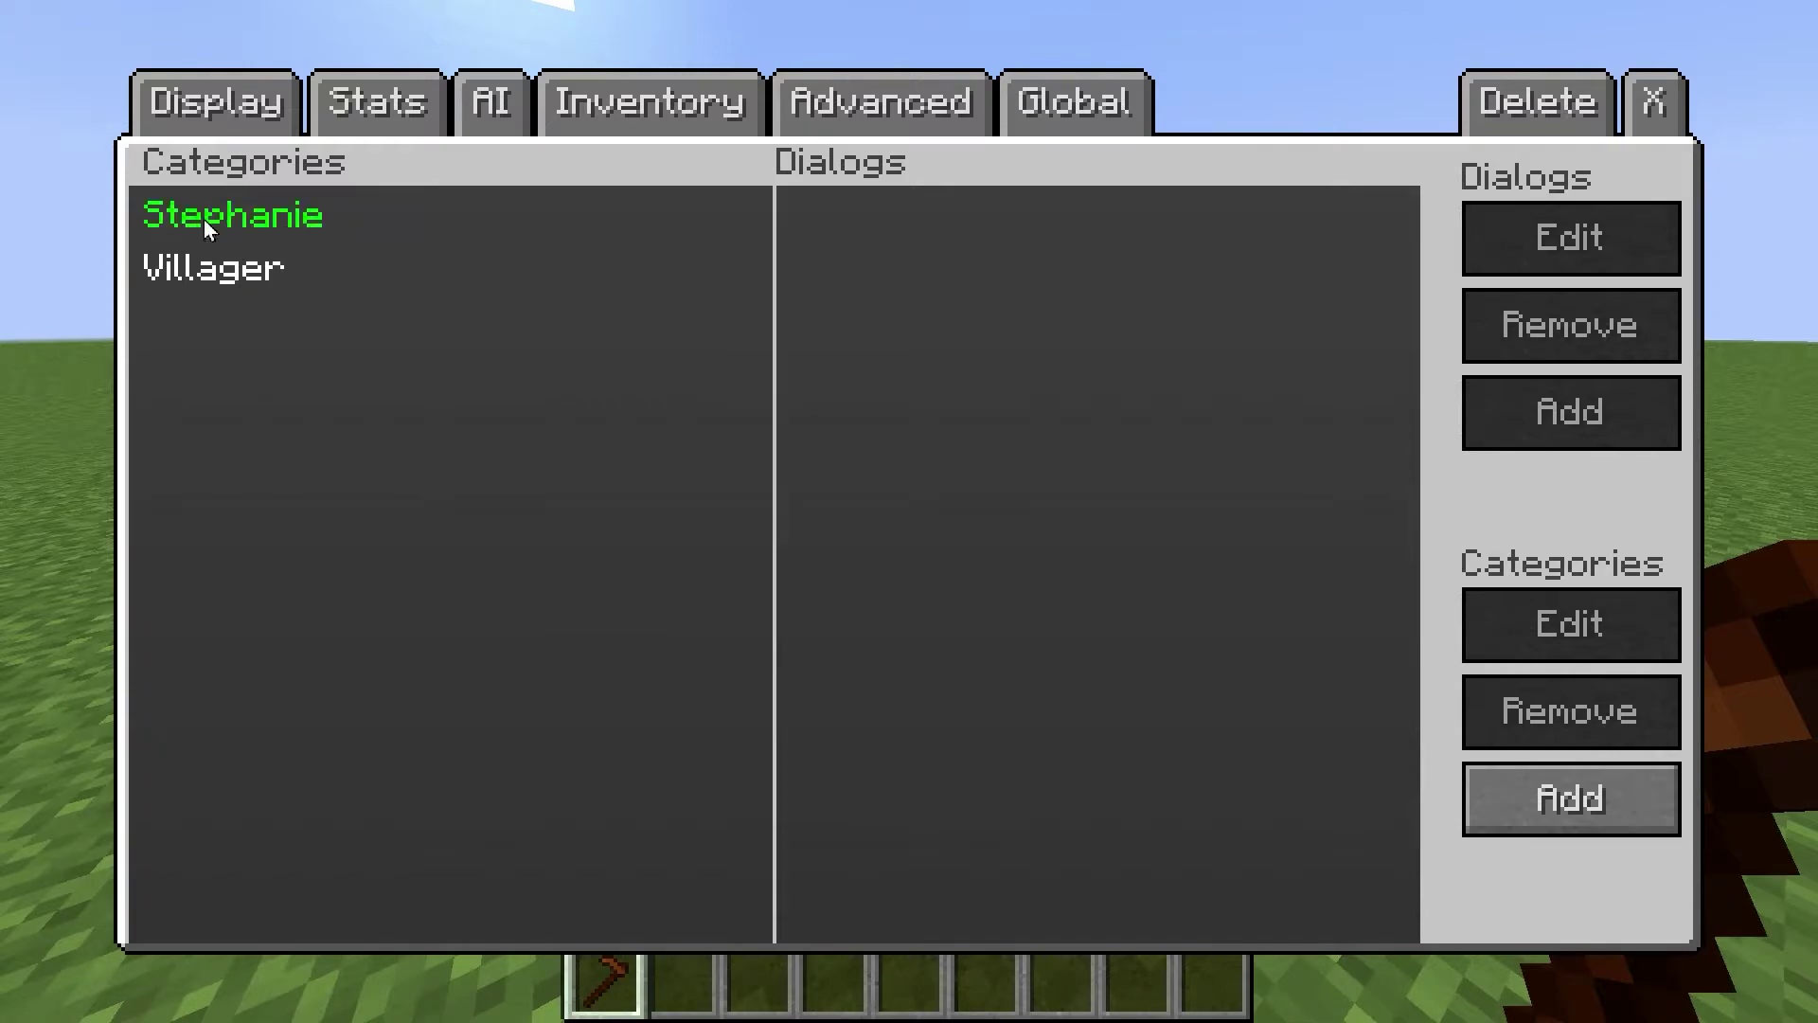
# Add a dialog named 'Start Chatting' to the Stephanie category
pyautogui.click(203, 218)
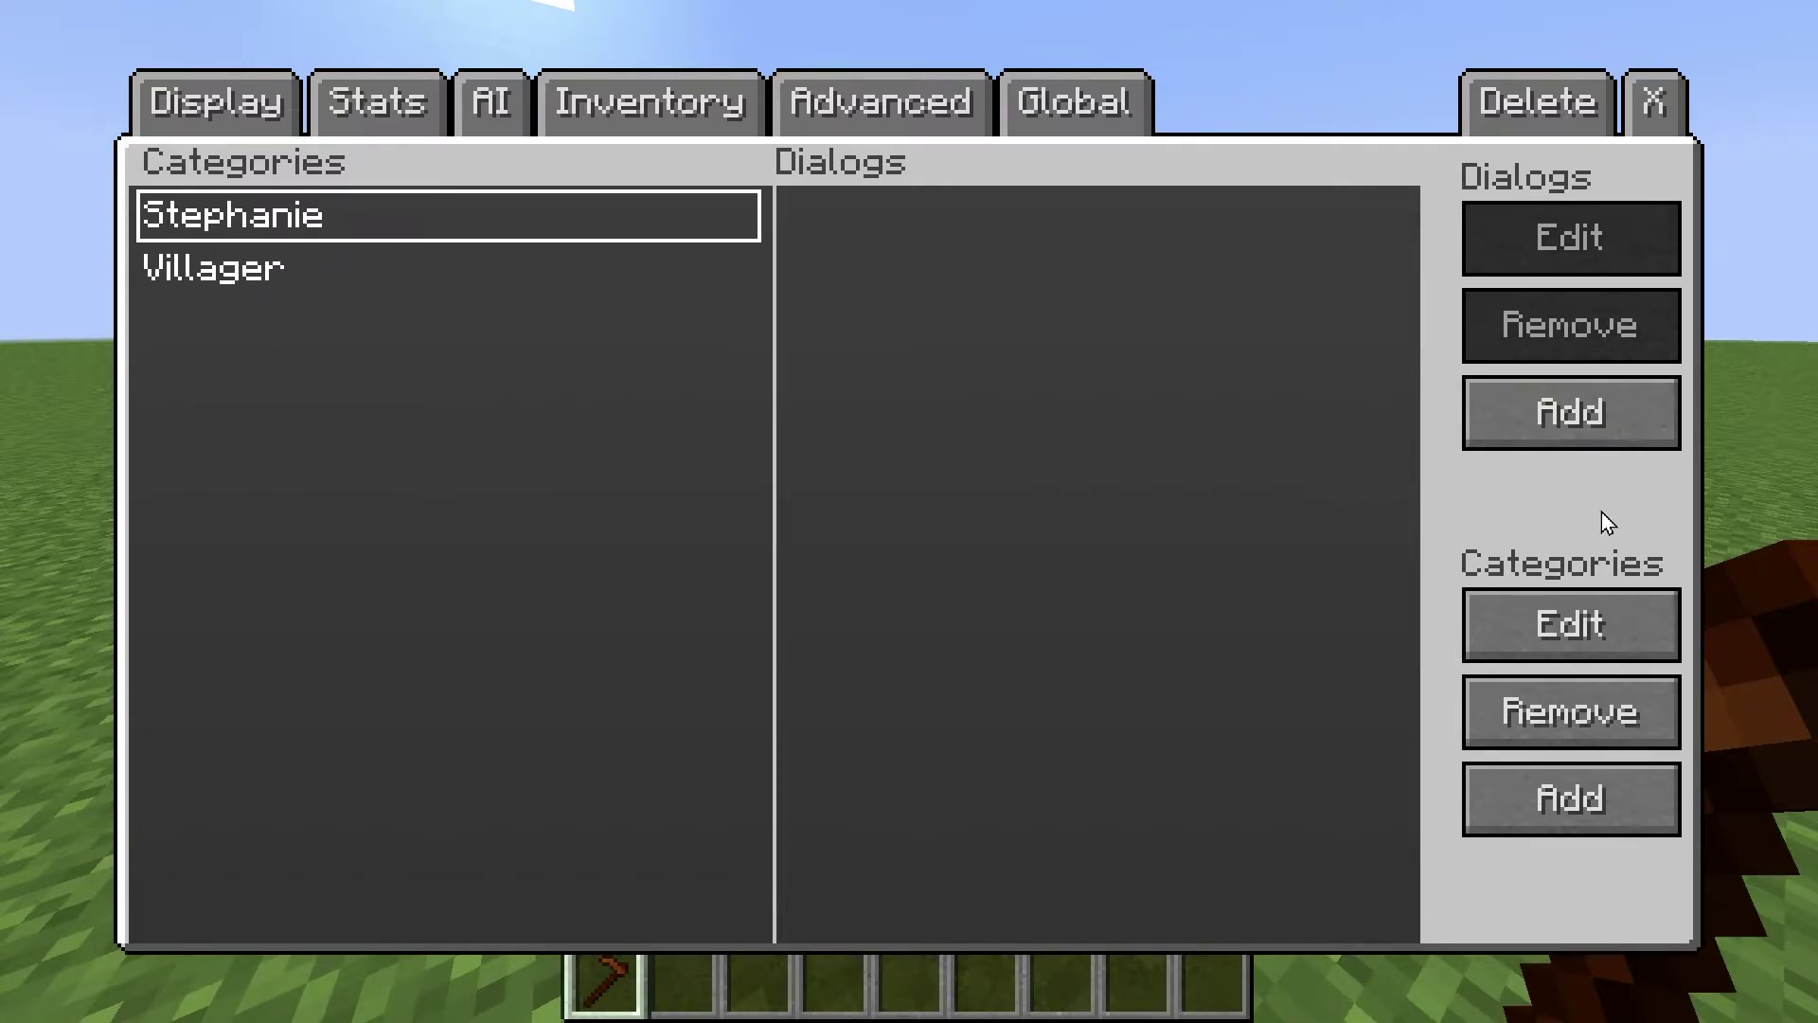
pyautogui.click(1570, 412)
pyautogui.press('BackSpace')
pyautogui.press('BackSpace')
pyautogui.press('BackSpace')
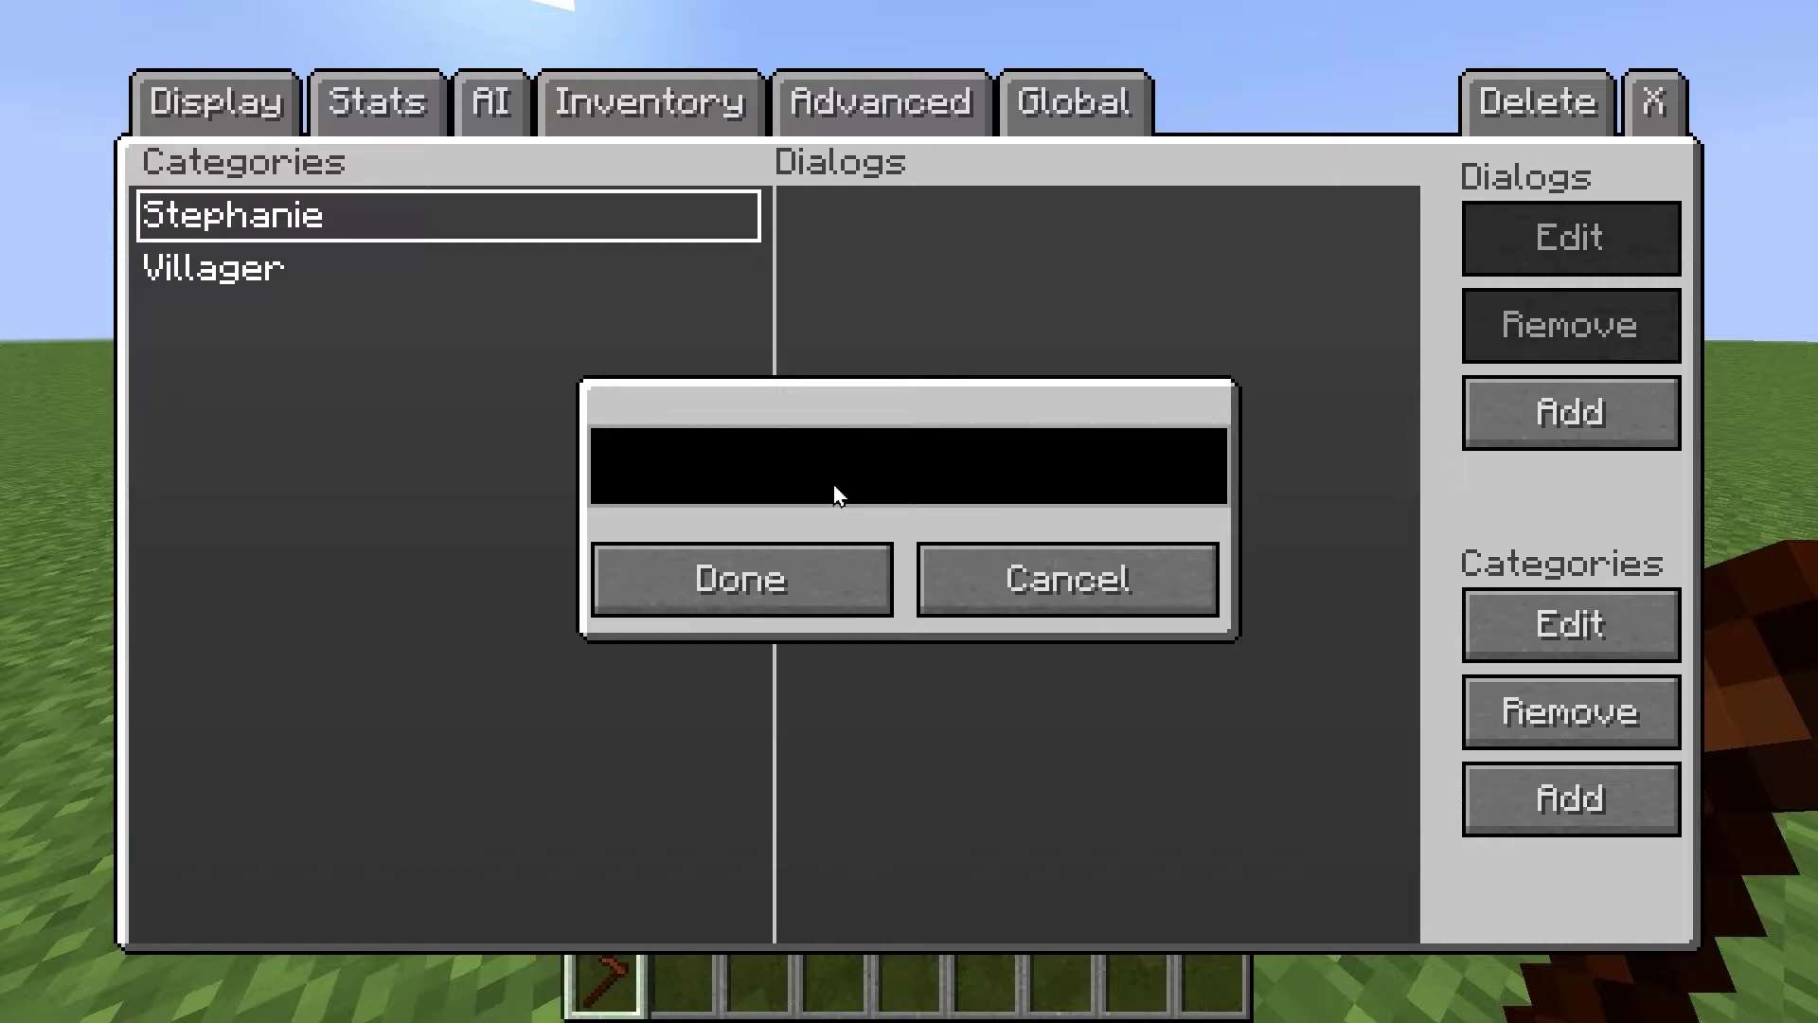
pyautogui.write('Start Chatting')
pyautogui.click(738, 576)
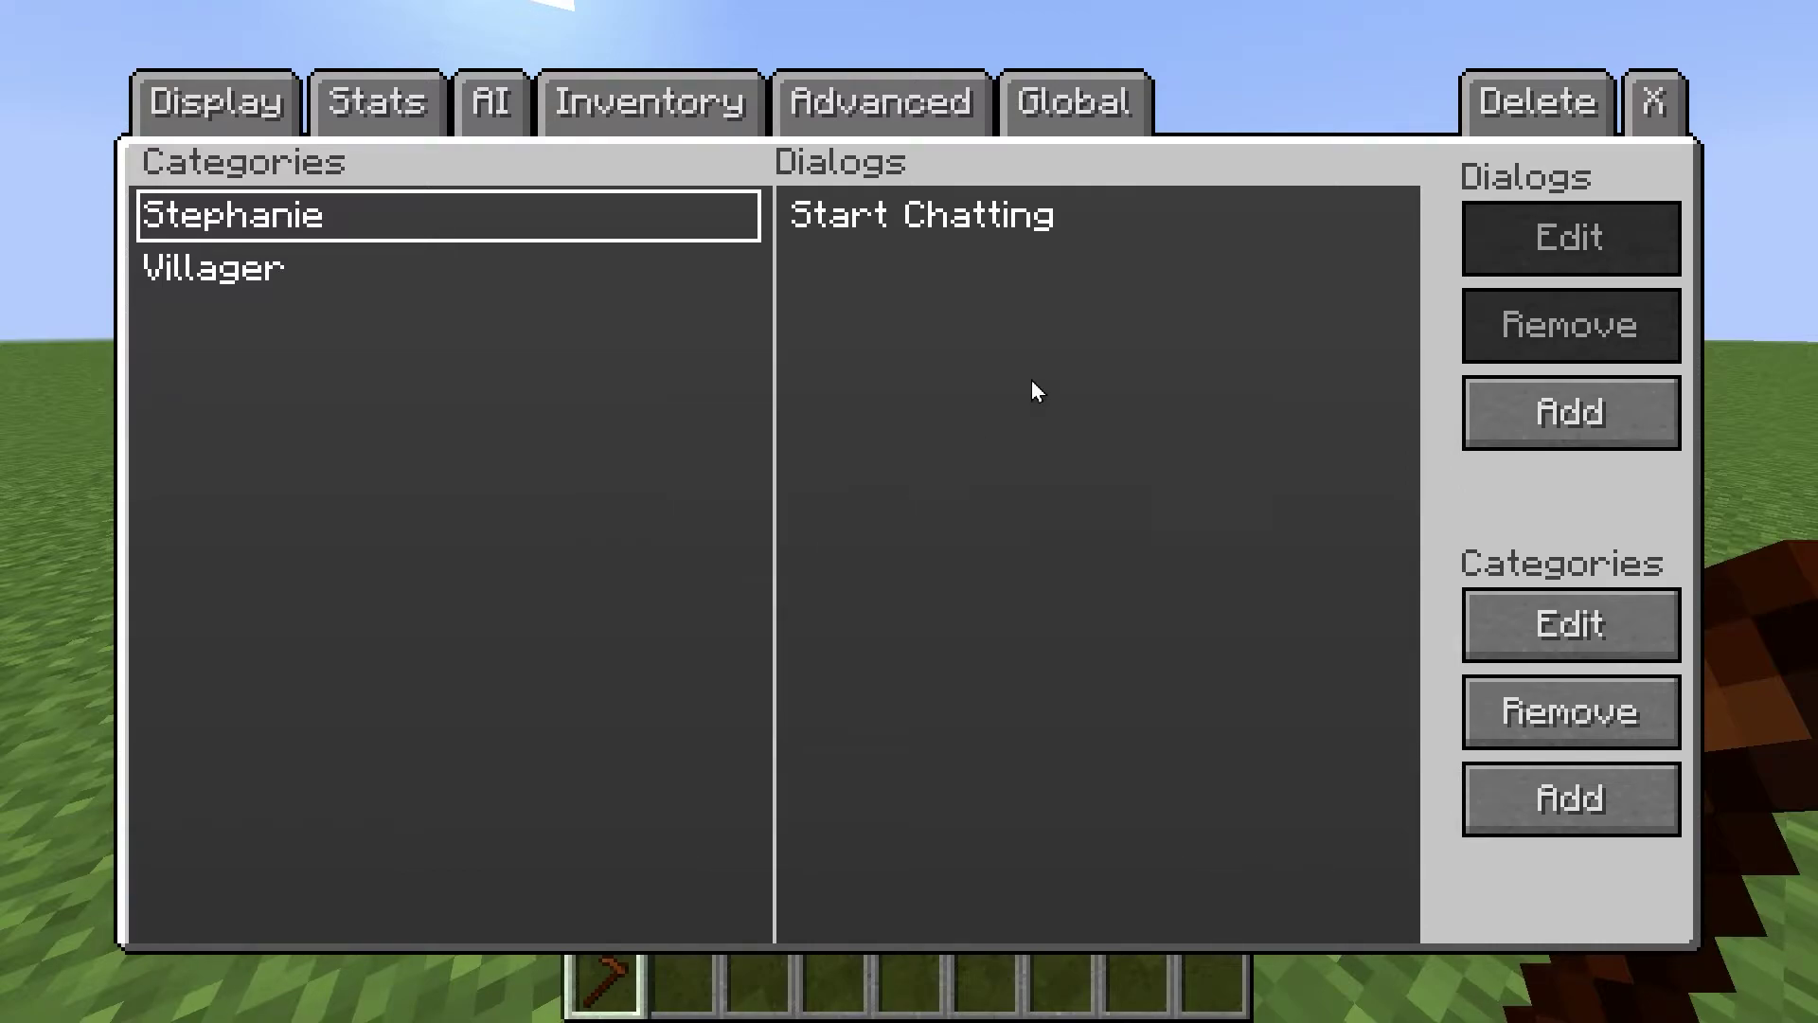
# Set Start Chatting's text to 'You got anything for me...' and enable Show Dialog Wheel
pyautogui.click(913, 220)
pyautogui.click(1568, 244)
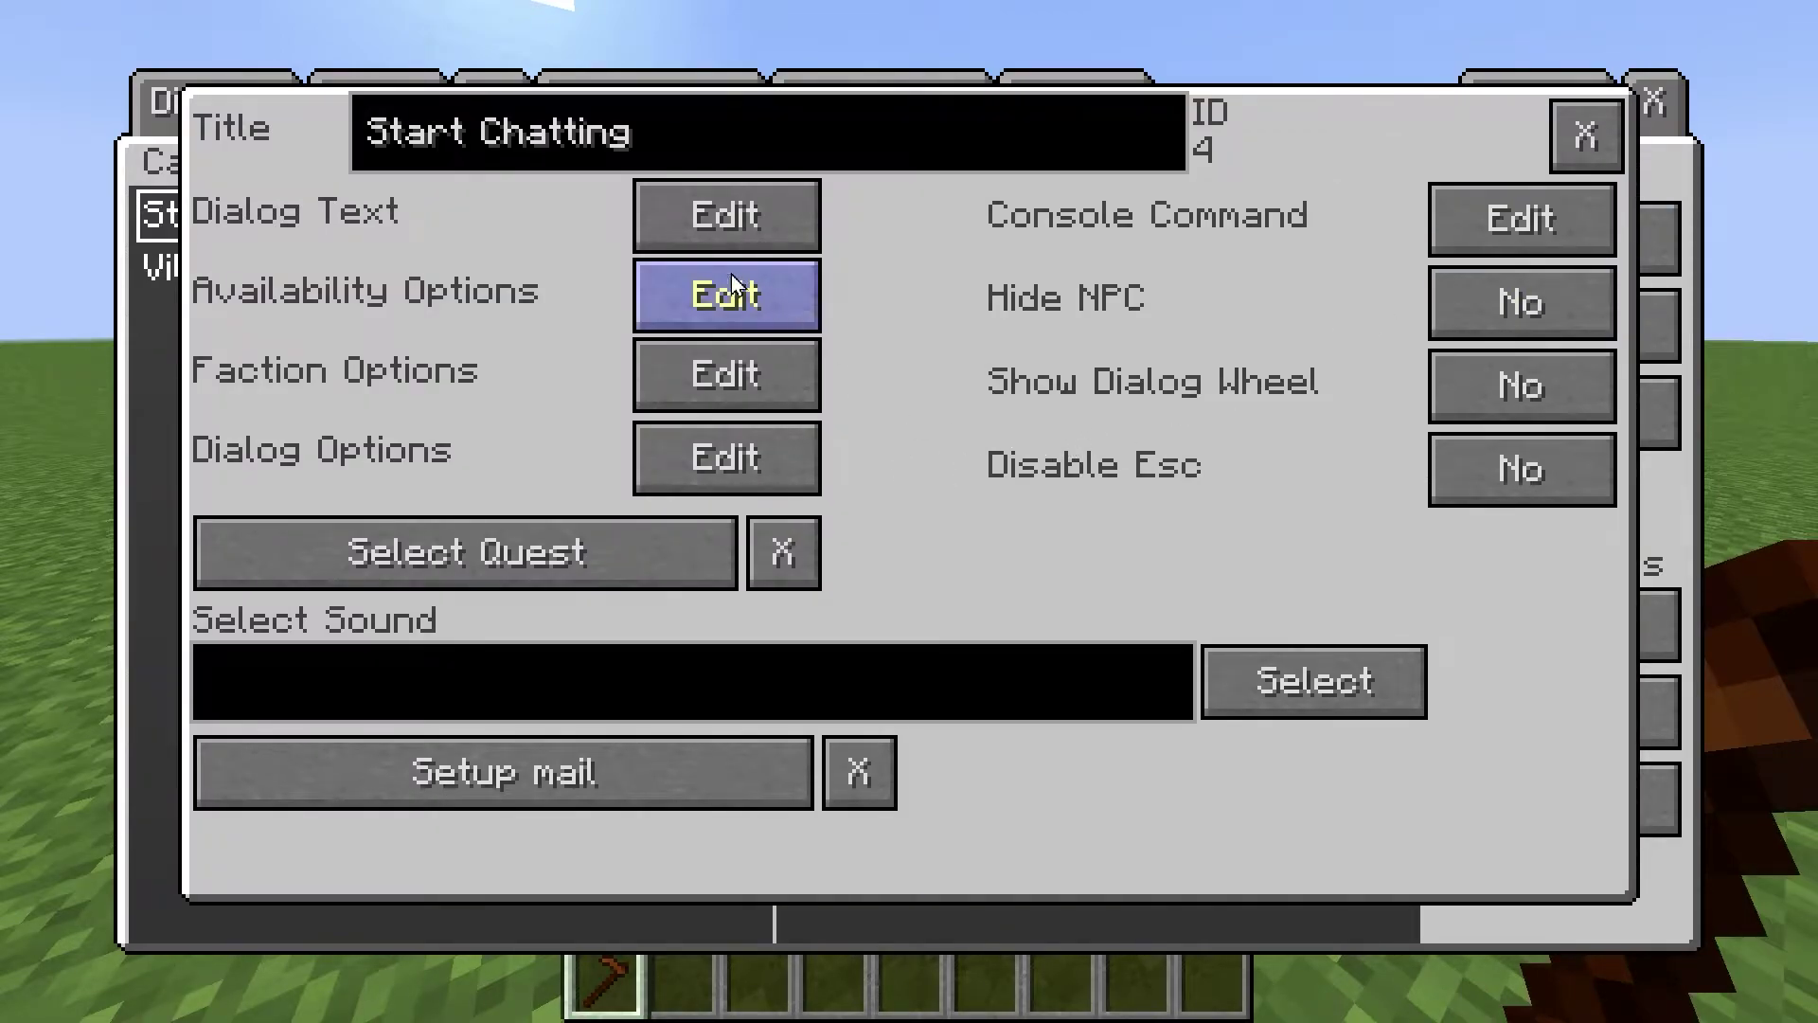
pyautogui.click(712, 232)
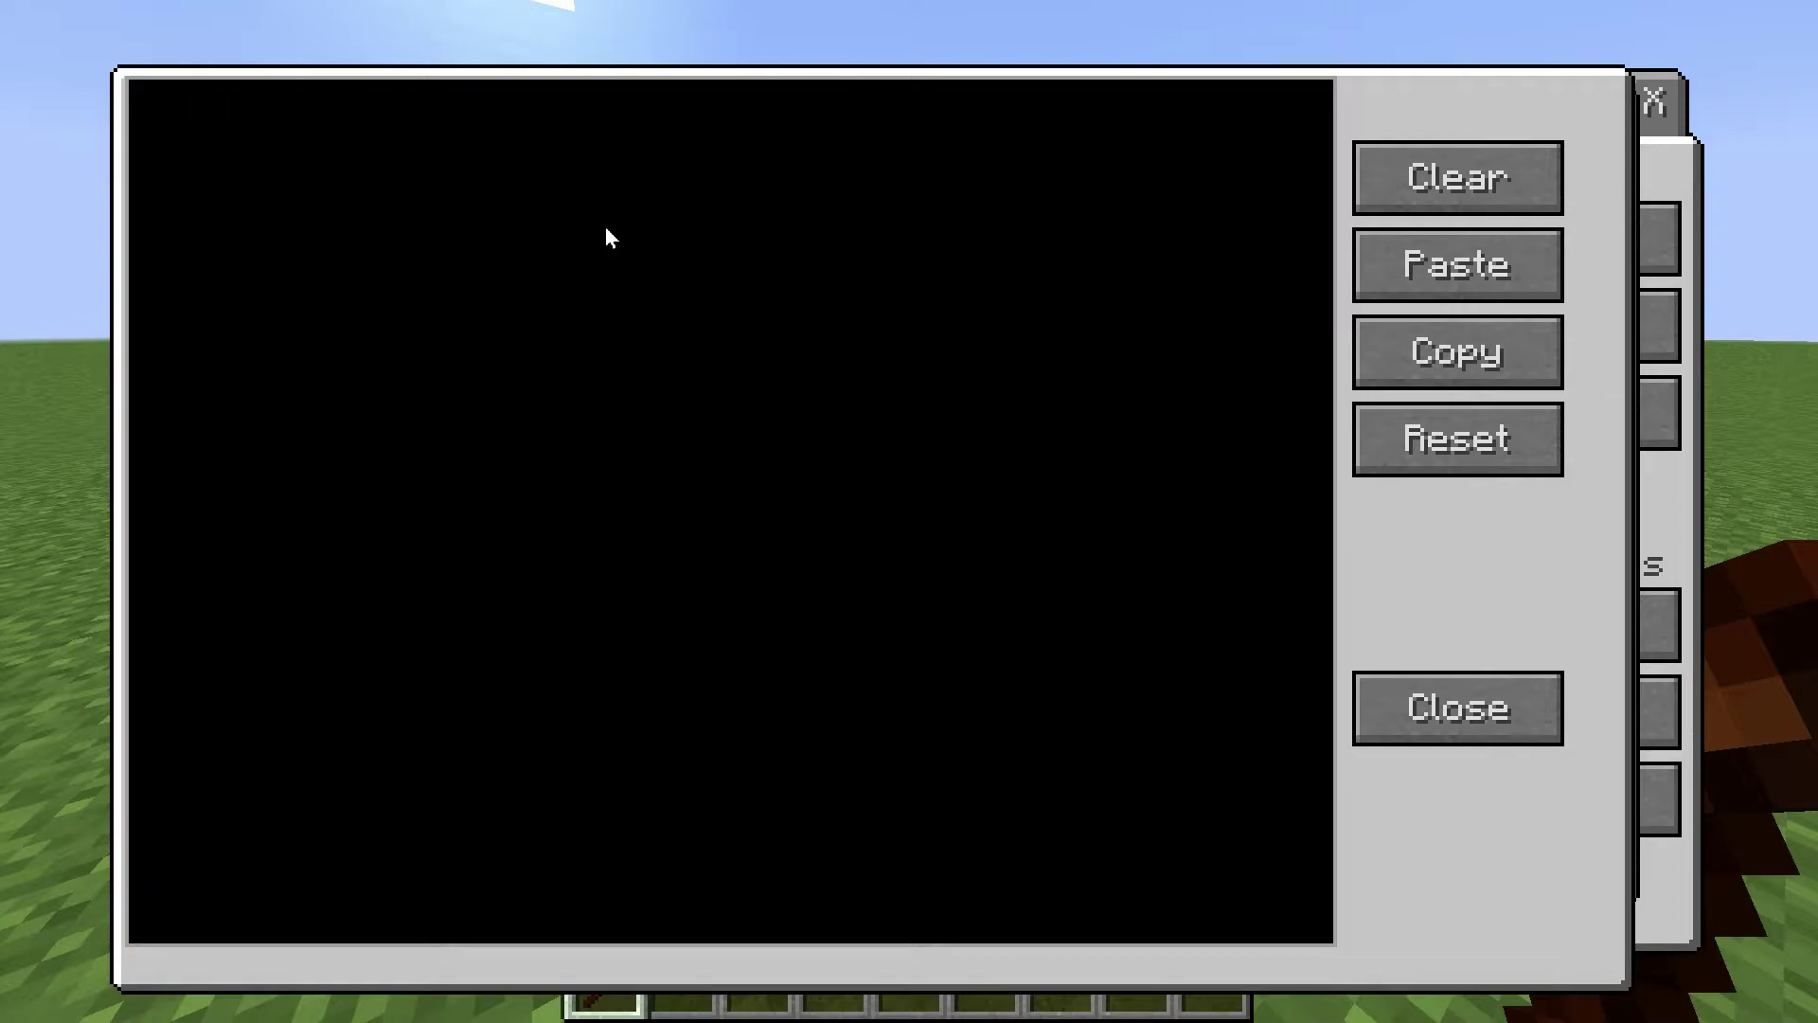
pyautogui.write('You got e')
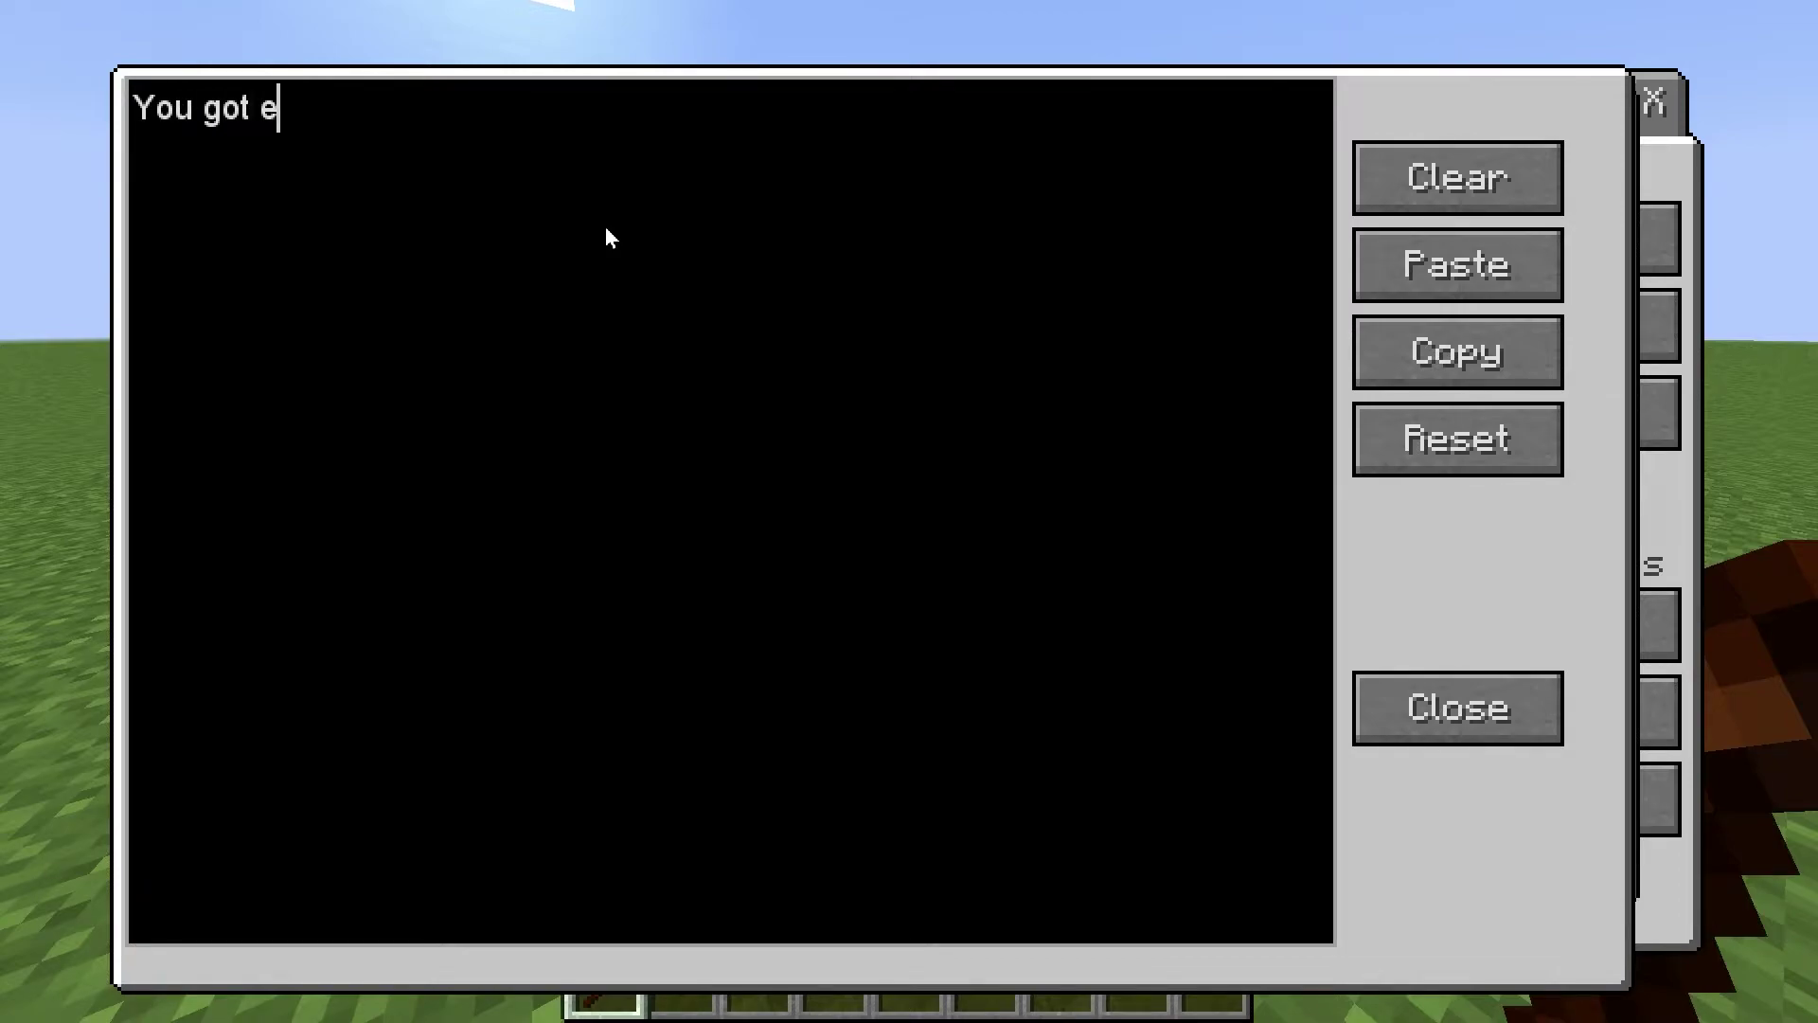
pyautogui.press('BackSpace')
pyautogui.write('anything for me..')
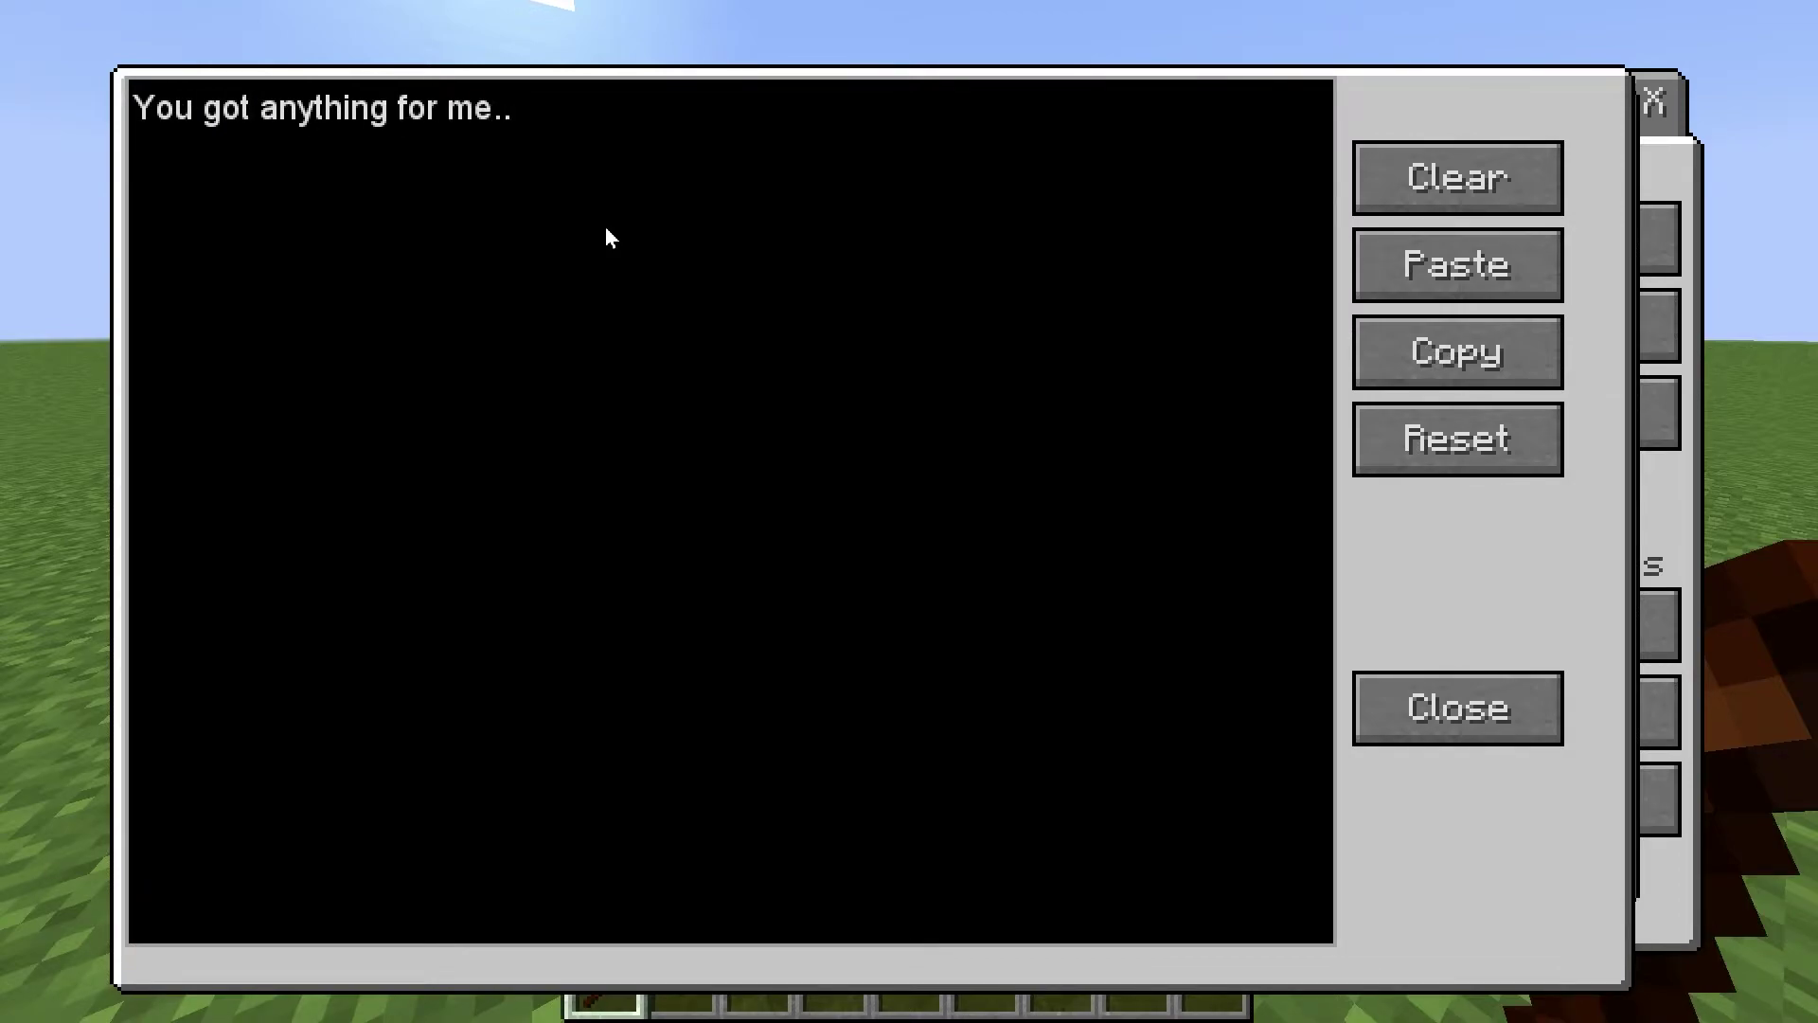
pyautogui.write('.')
pyautogui.click(1418, 681)
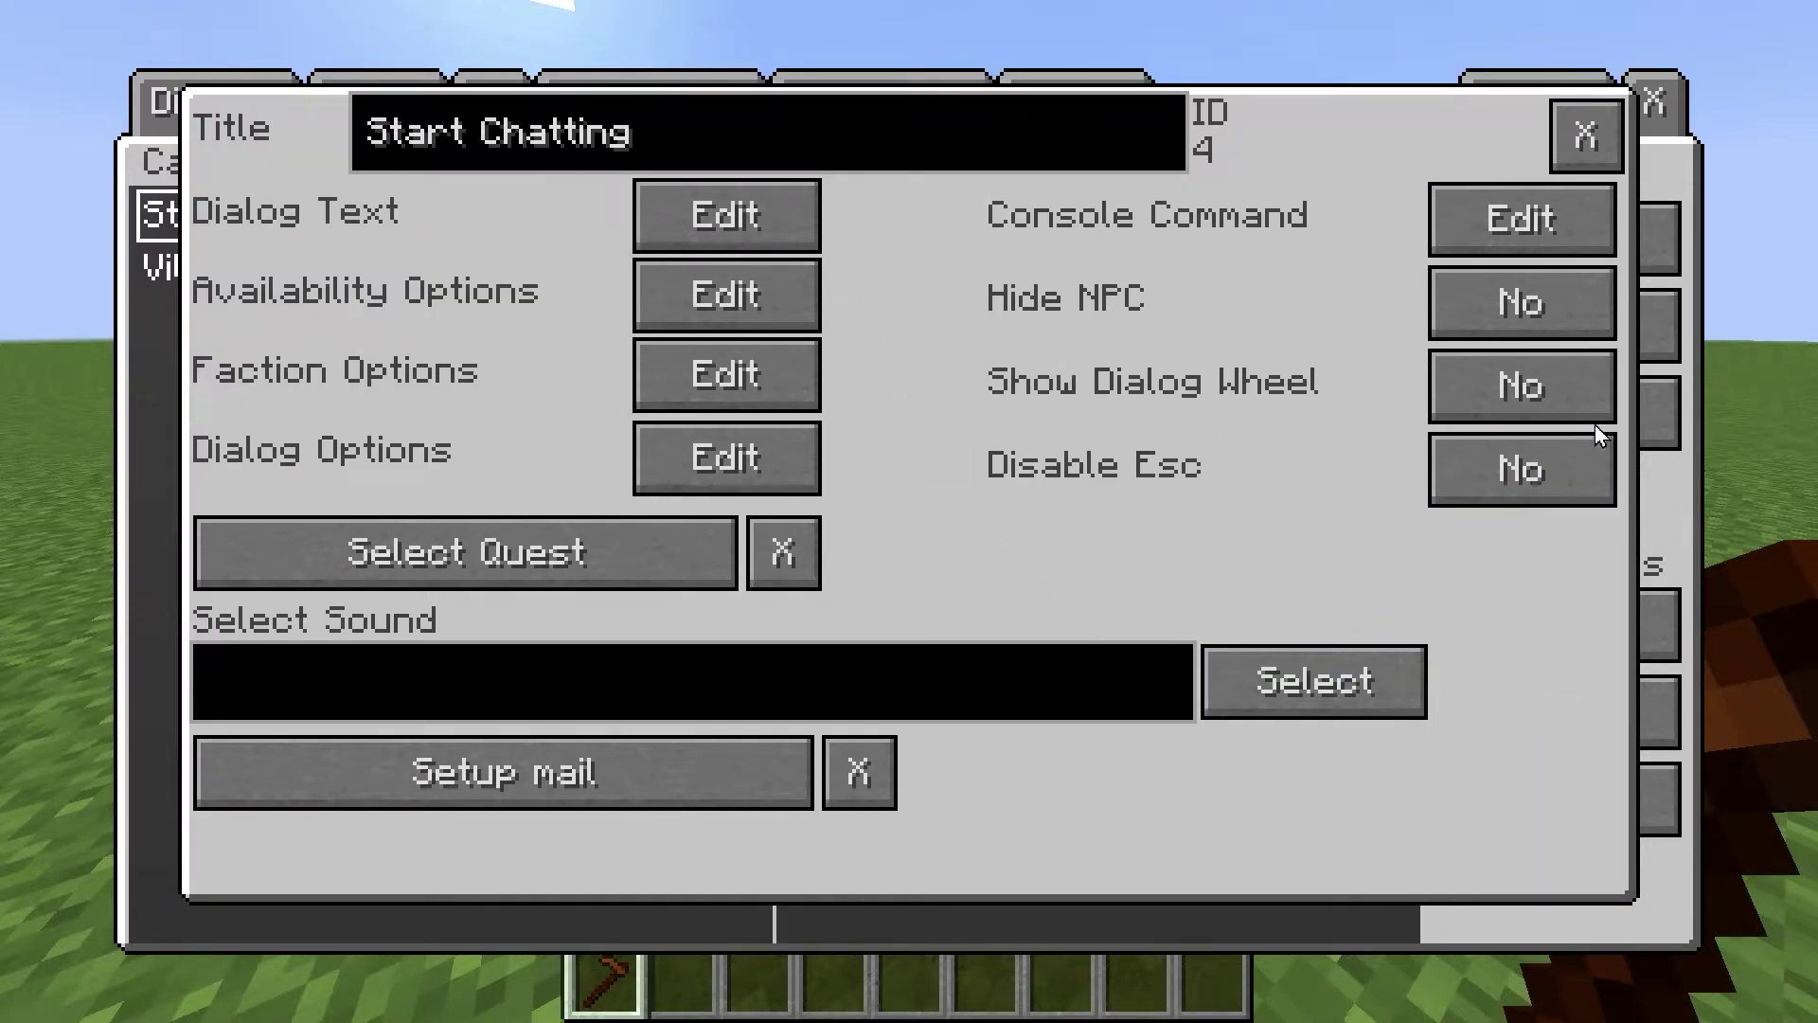
pyautogui.click(1541, 397)
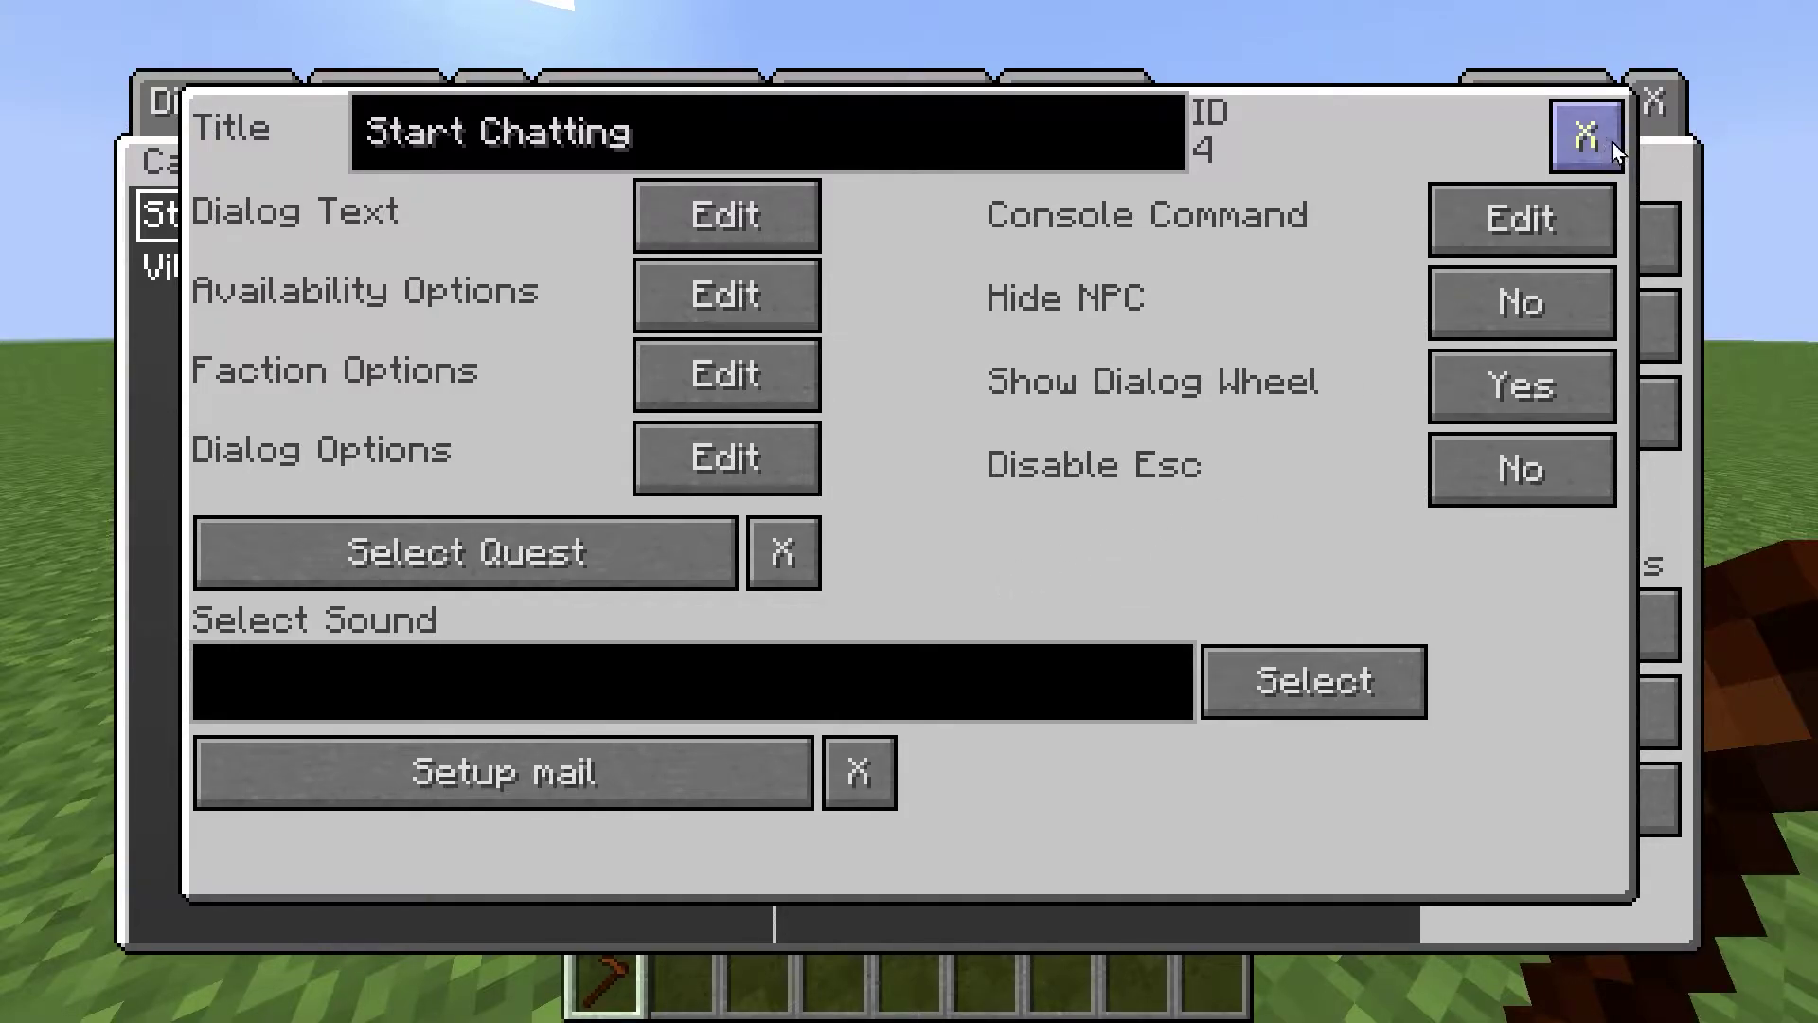
pyautogui.click(1587, 137)
# Assign Stephanie > Start Chatting to the NPC's first dialog slot under Advanced
pyautogui.click(653, 109)
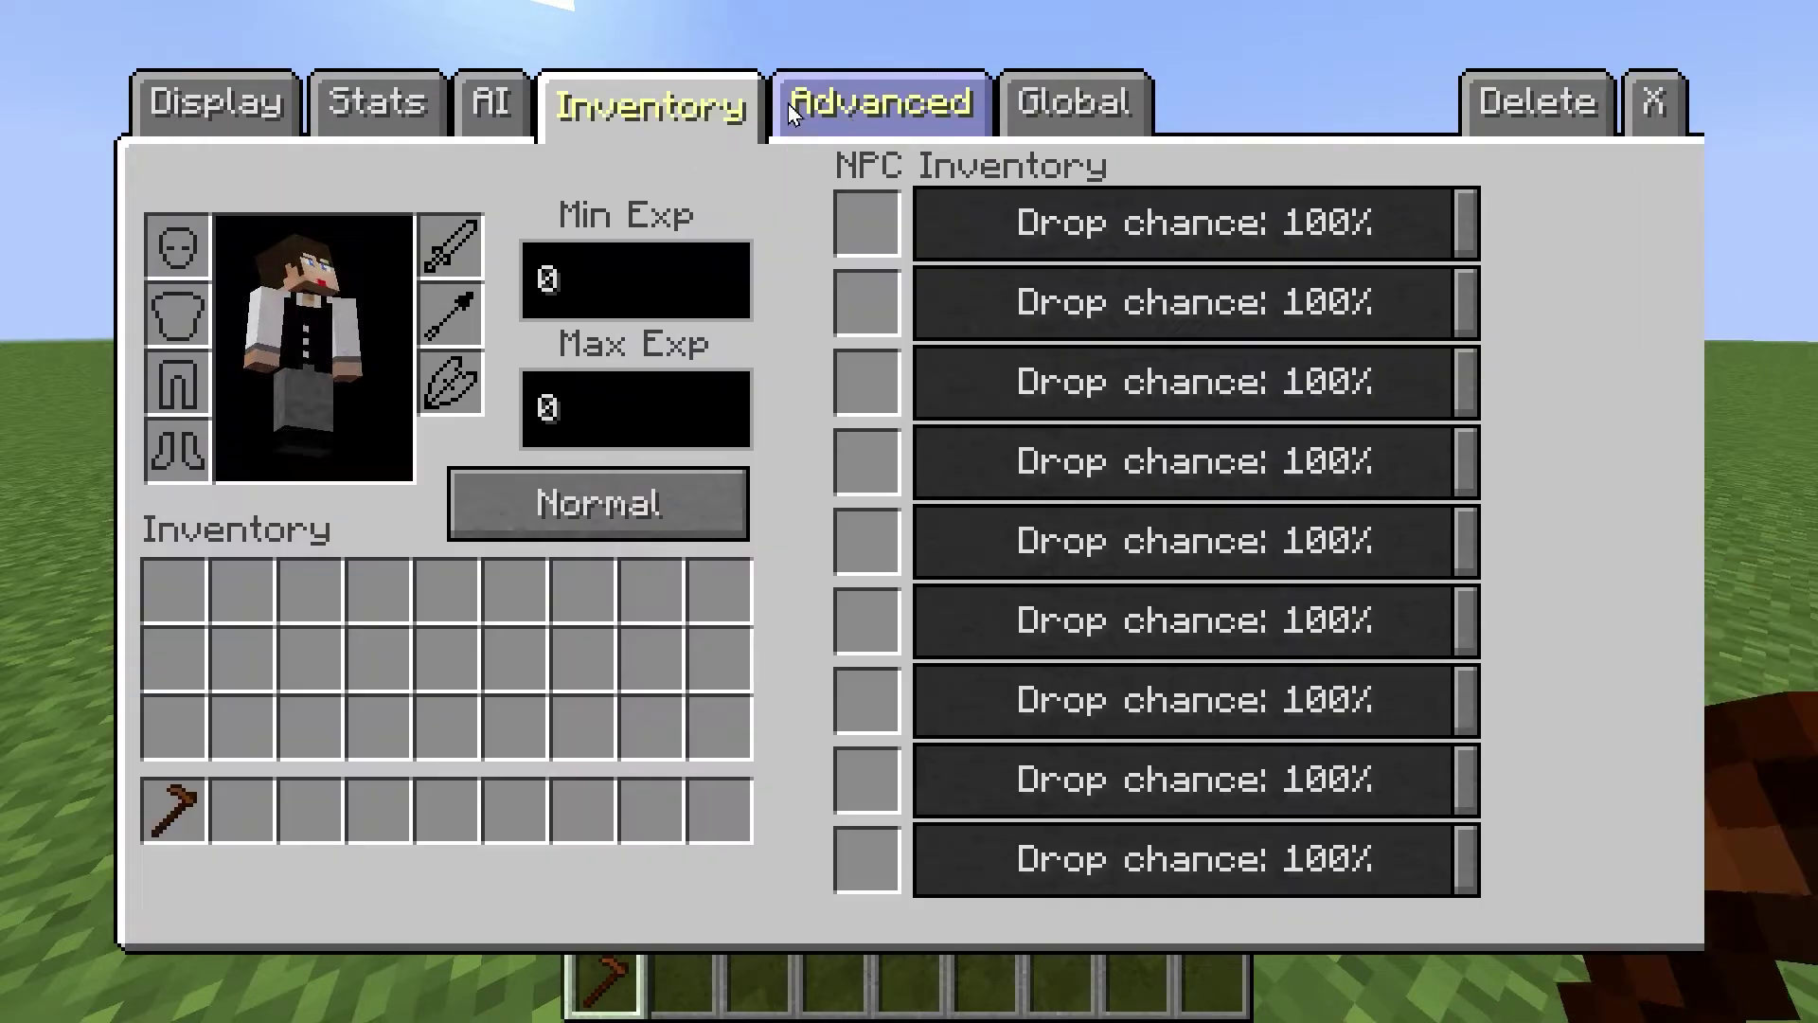
pyautogui.click(815, 109)
pyautogui.click(501, 451)
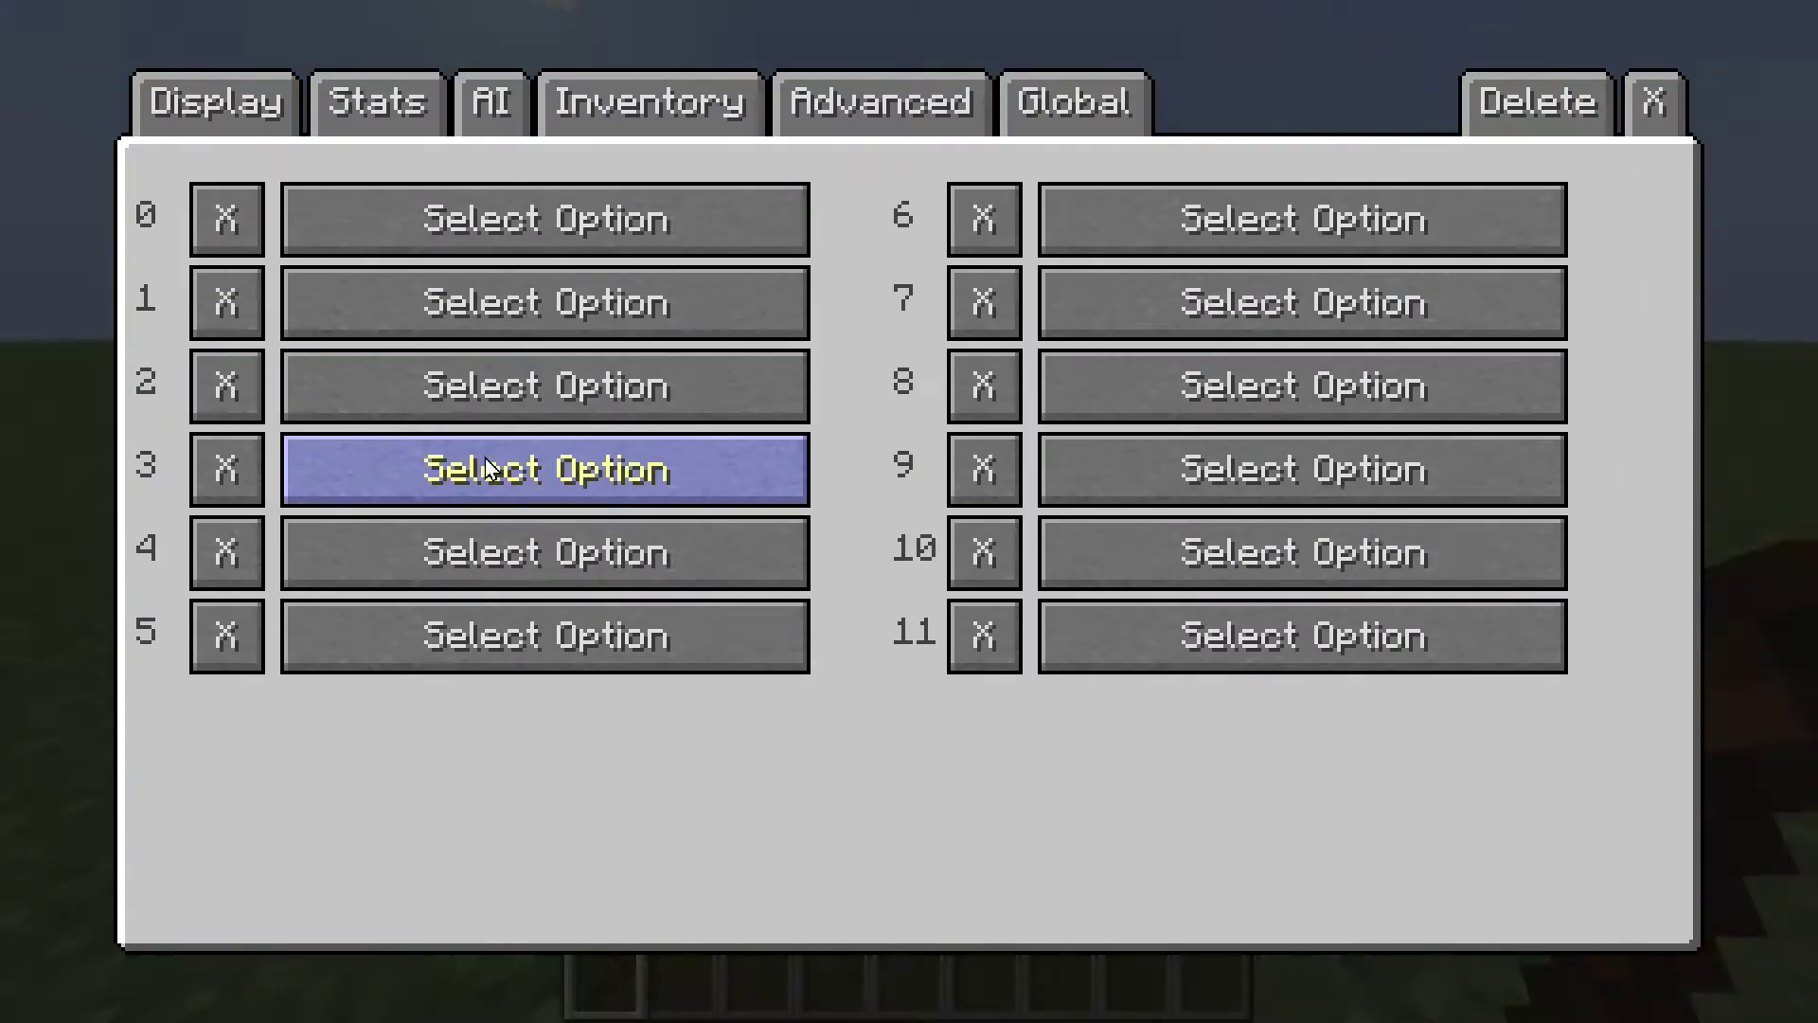
pyautogui.click(672, 381)
pyautogui.click(365, 187)
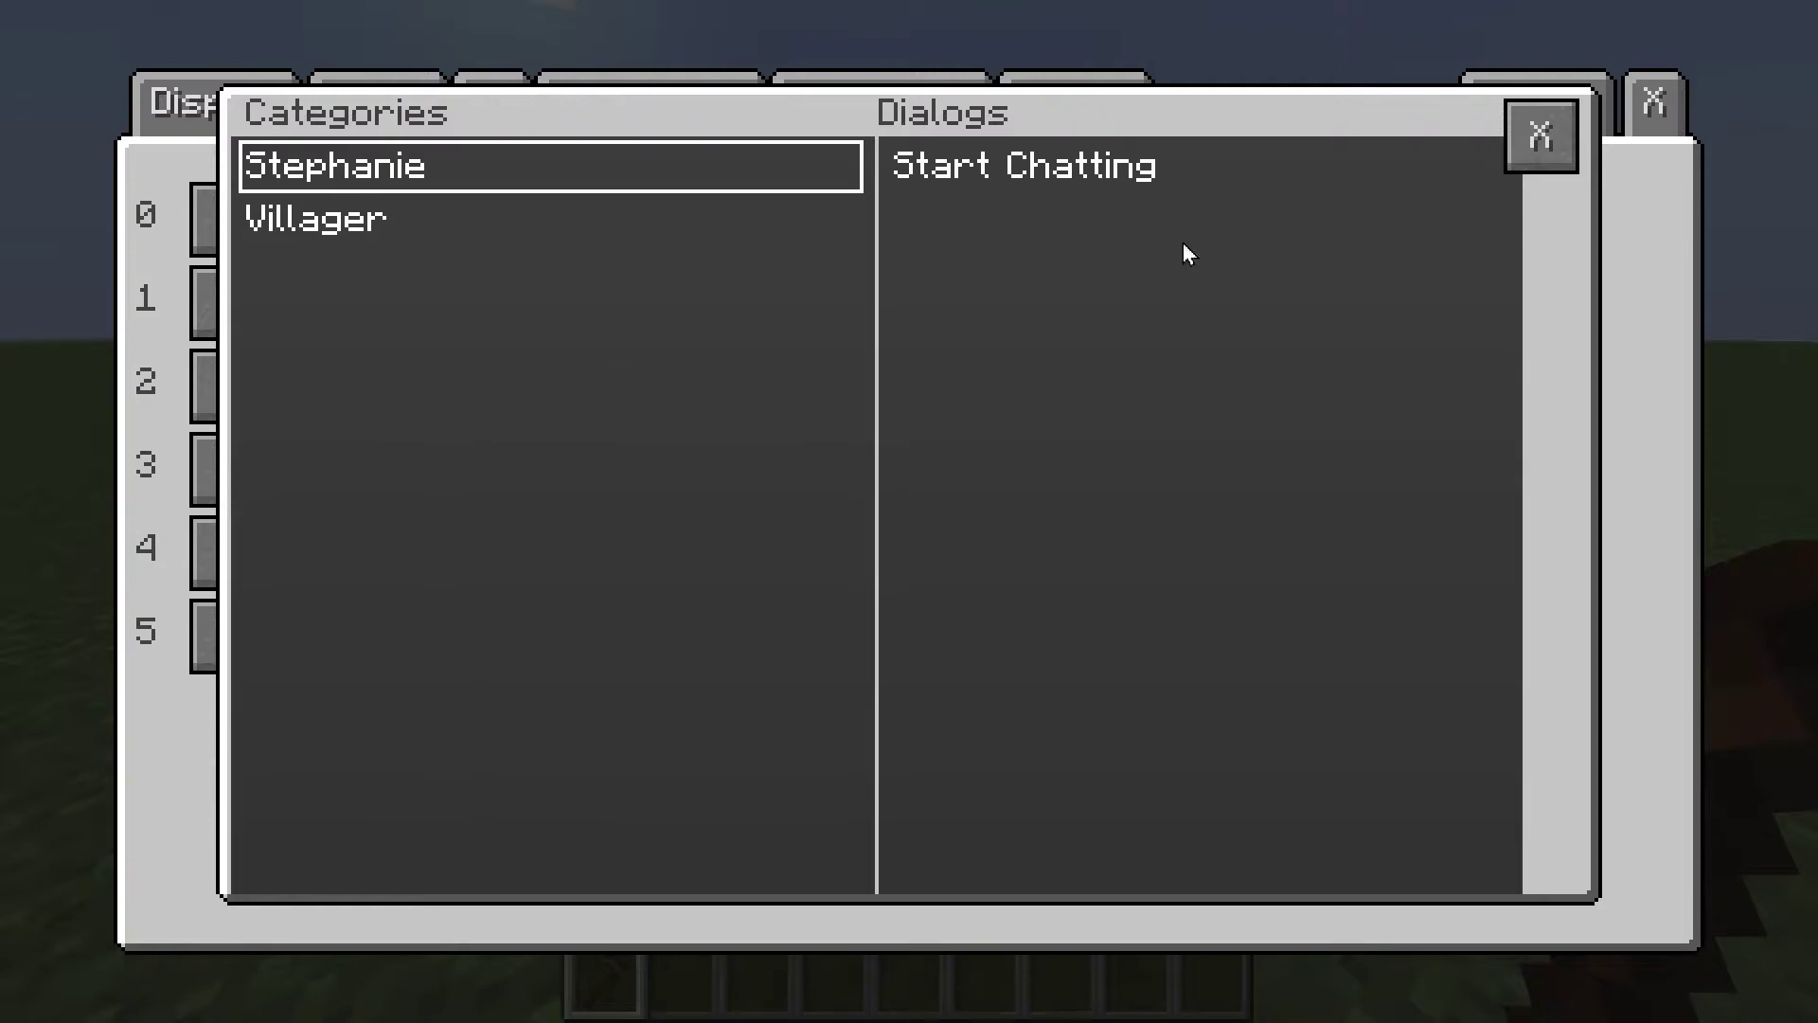
pyautogui.click(1089, 170)
pyautogui.doubleClick(1322, 180)
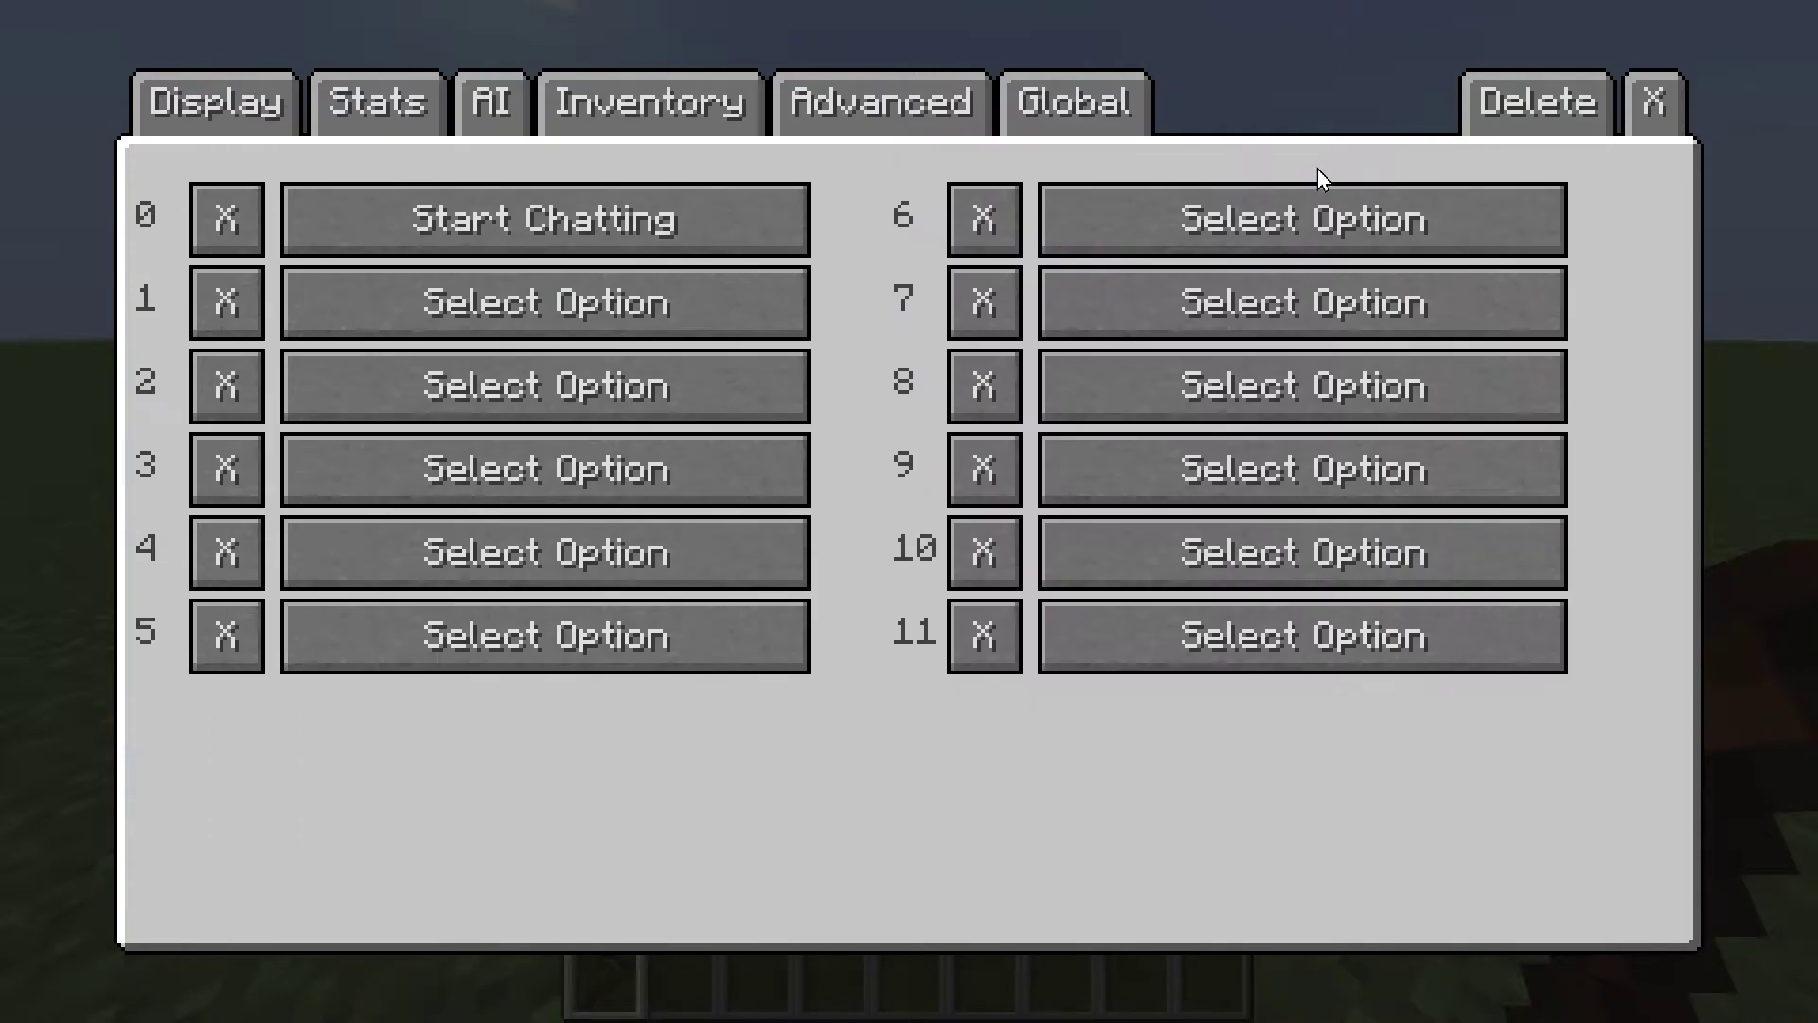
# Talk to Stephanie empty-handed to test the greeting, then reopen her settings with the wand
pyautogui.click(1680, 100)
pyautogui.press('3')
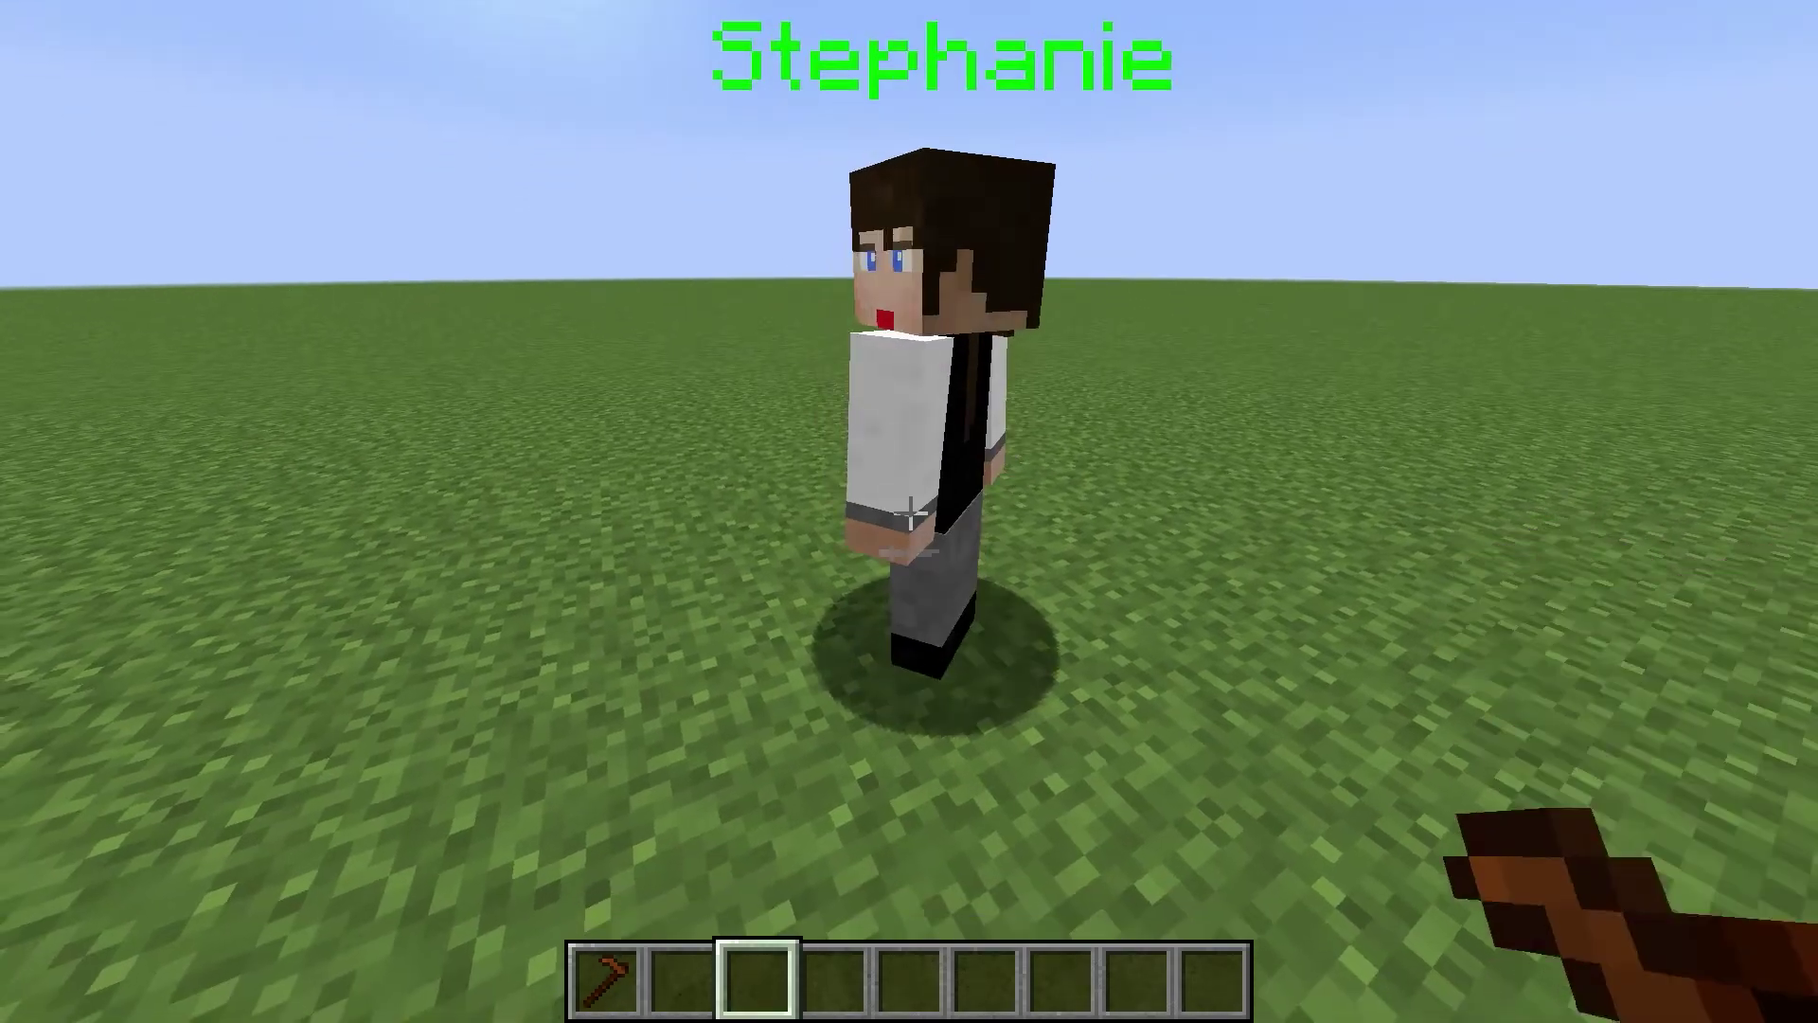
pyautogui.rightClick(909, 511)
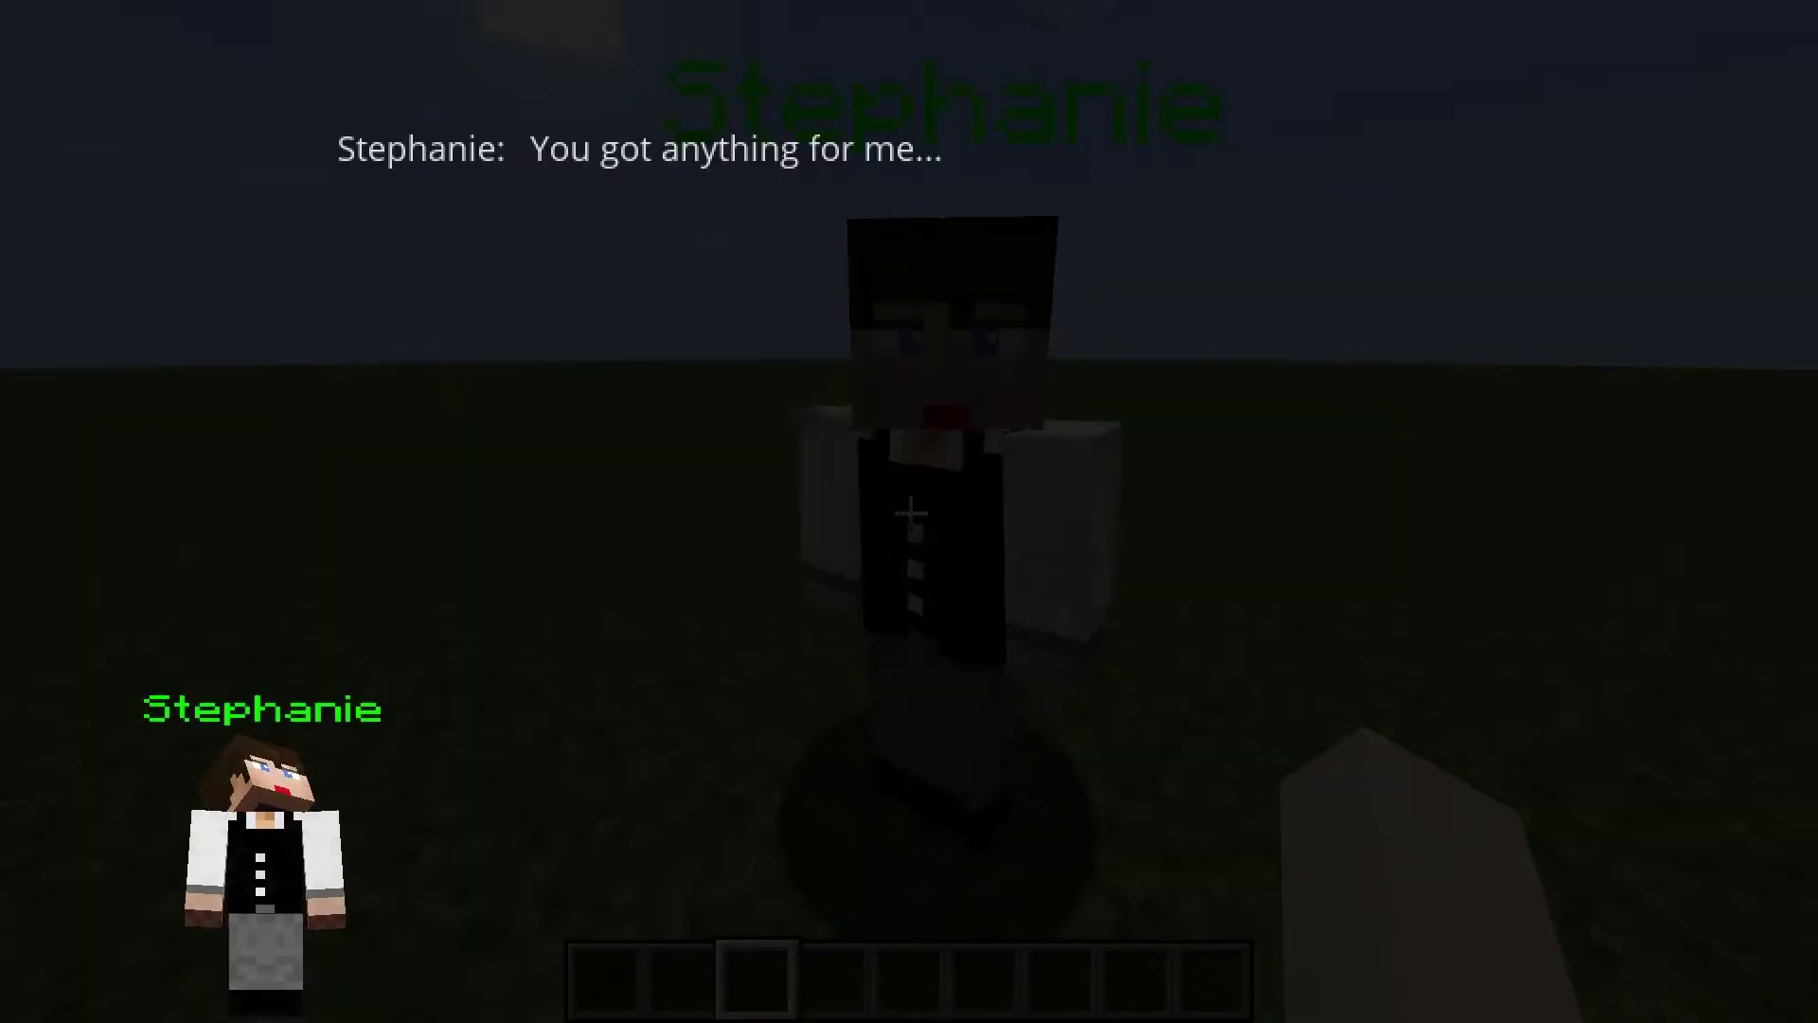
pyautogui.press('Escape')
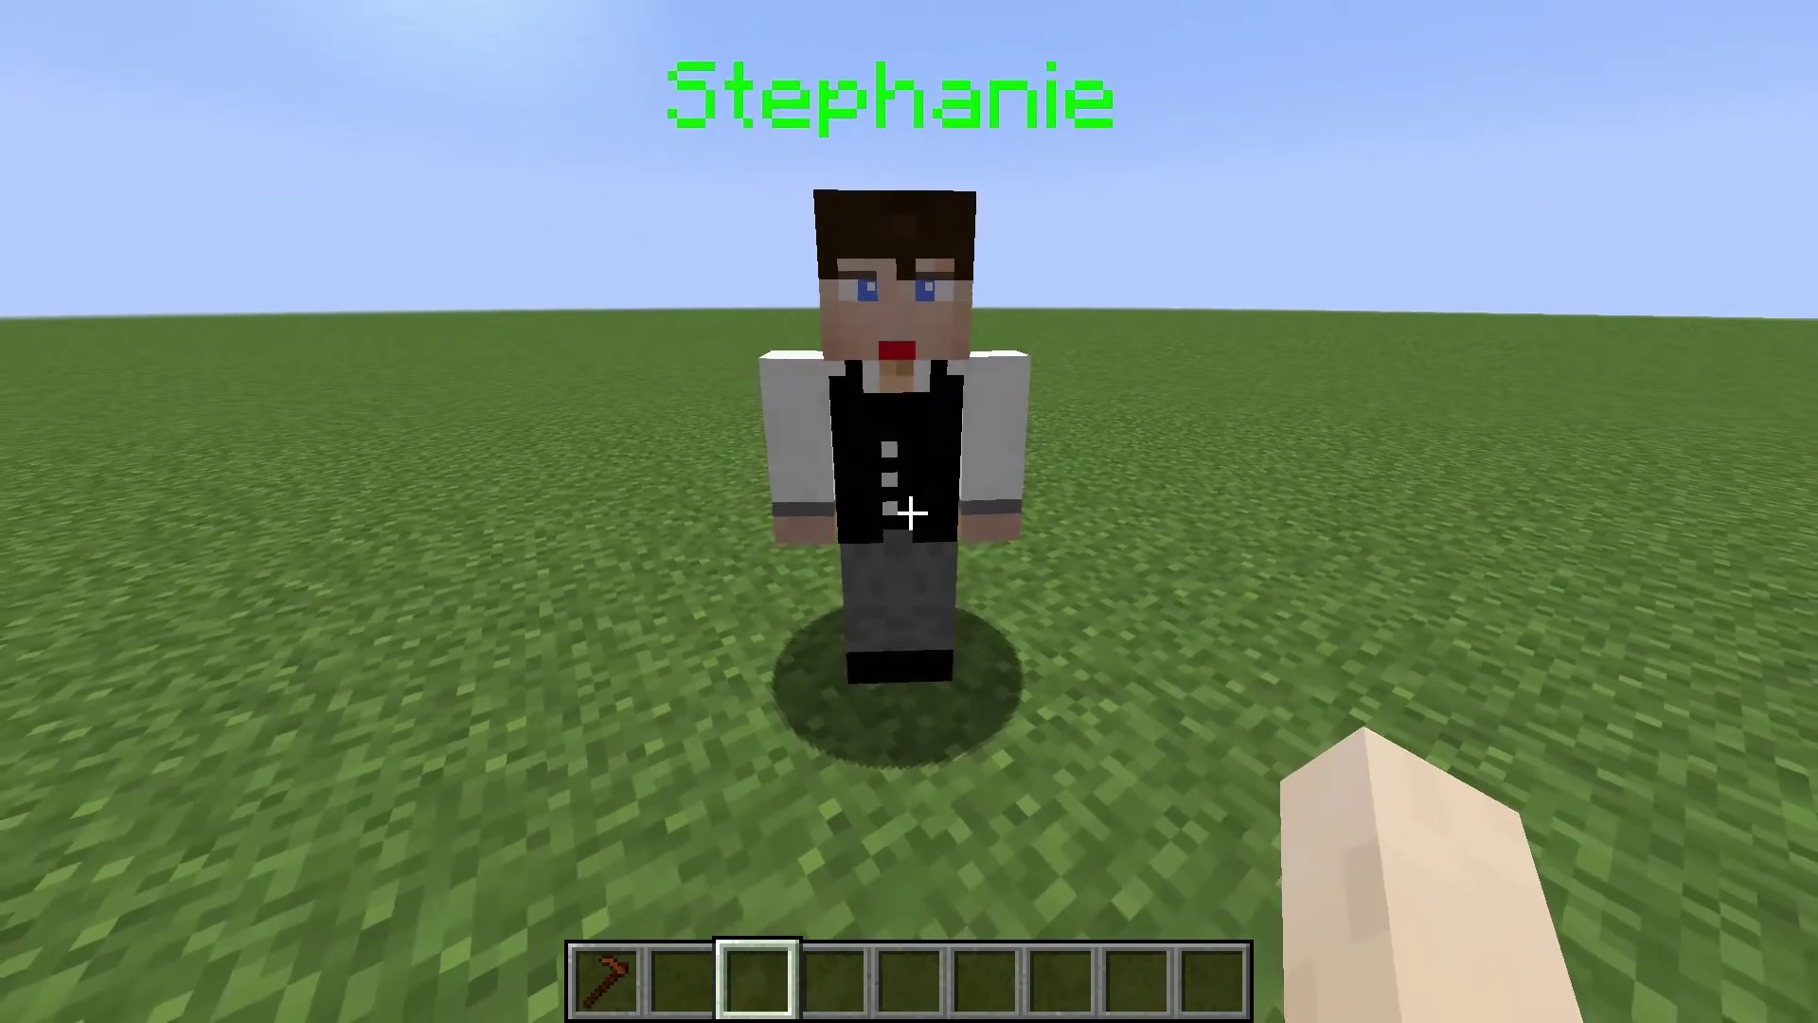
pyautogui.press('1')
pyautogui.rightClick(909, 511)
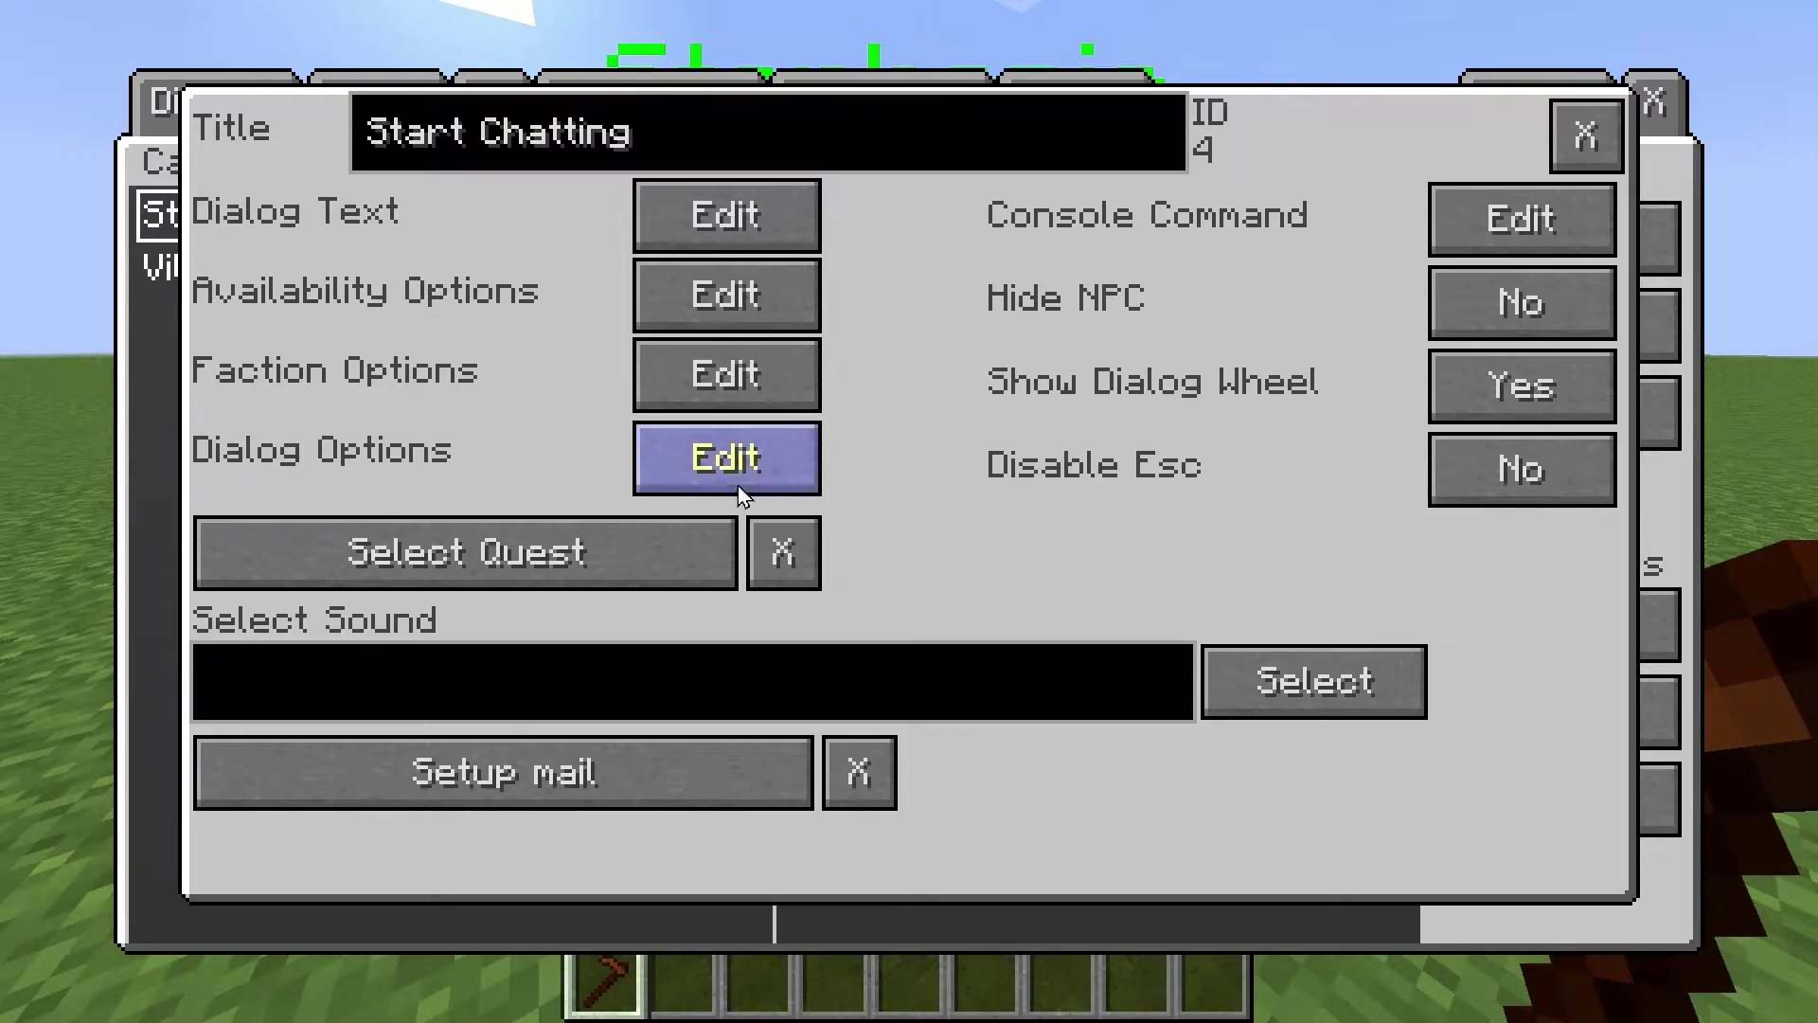
# Retitle the first dialog option from Talk to 'I've got gold'
pyautogui.click(722, 461)
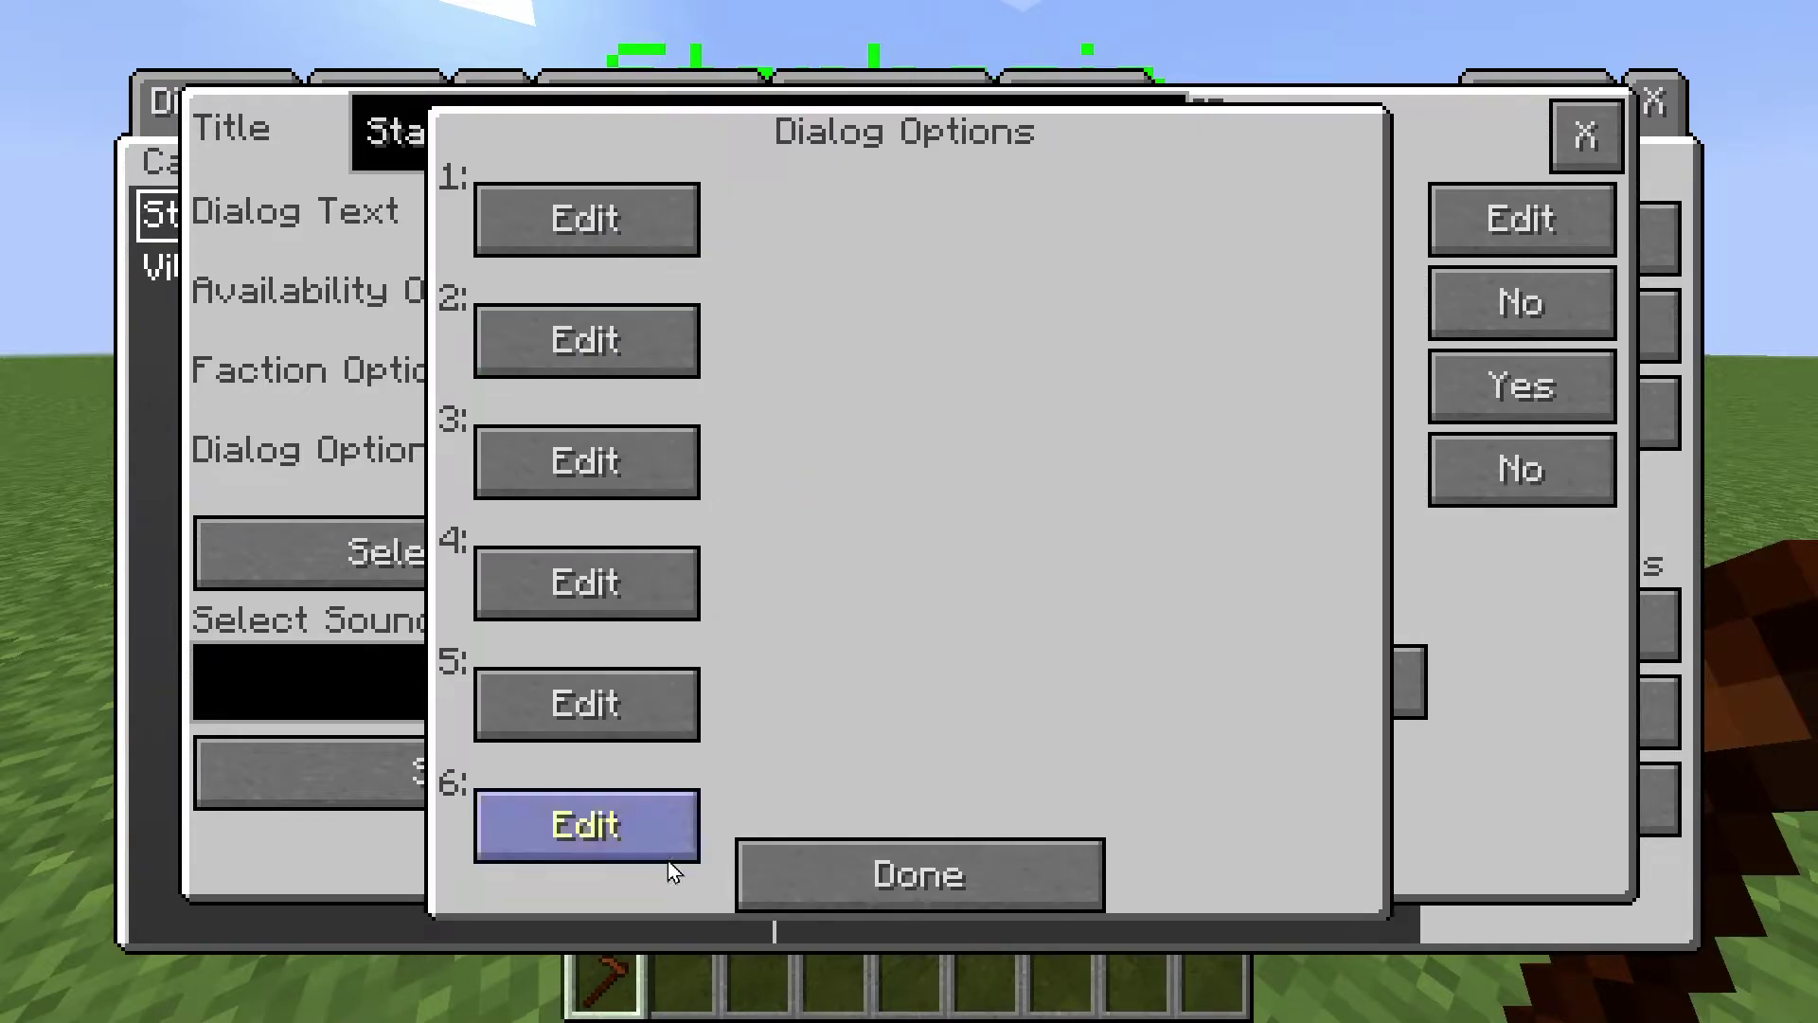
pyautogui.click(645, 229)
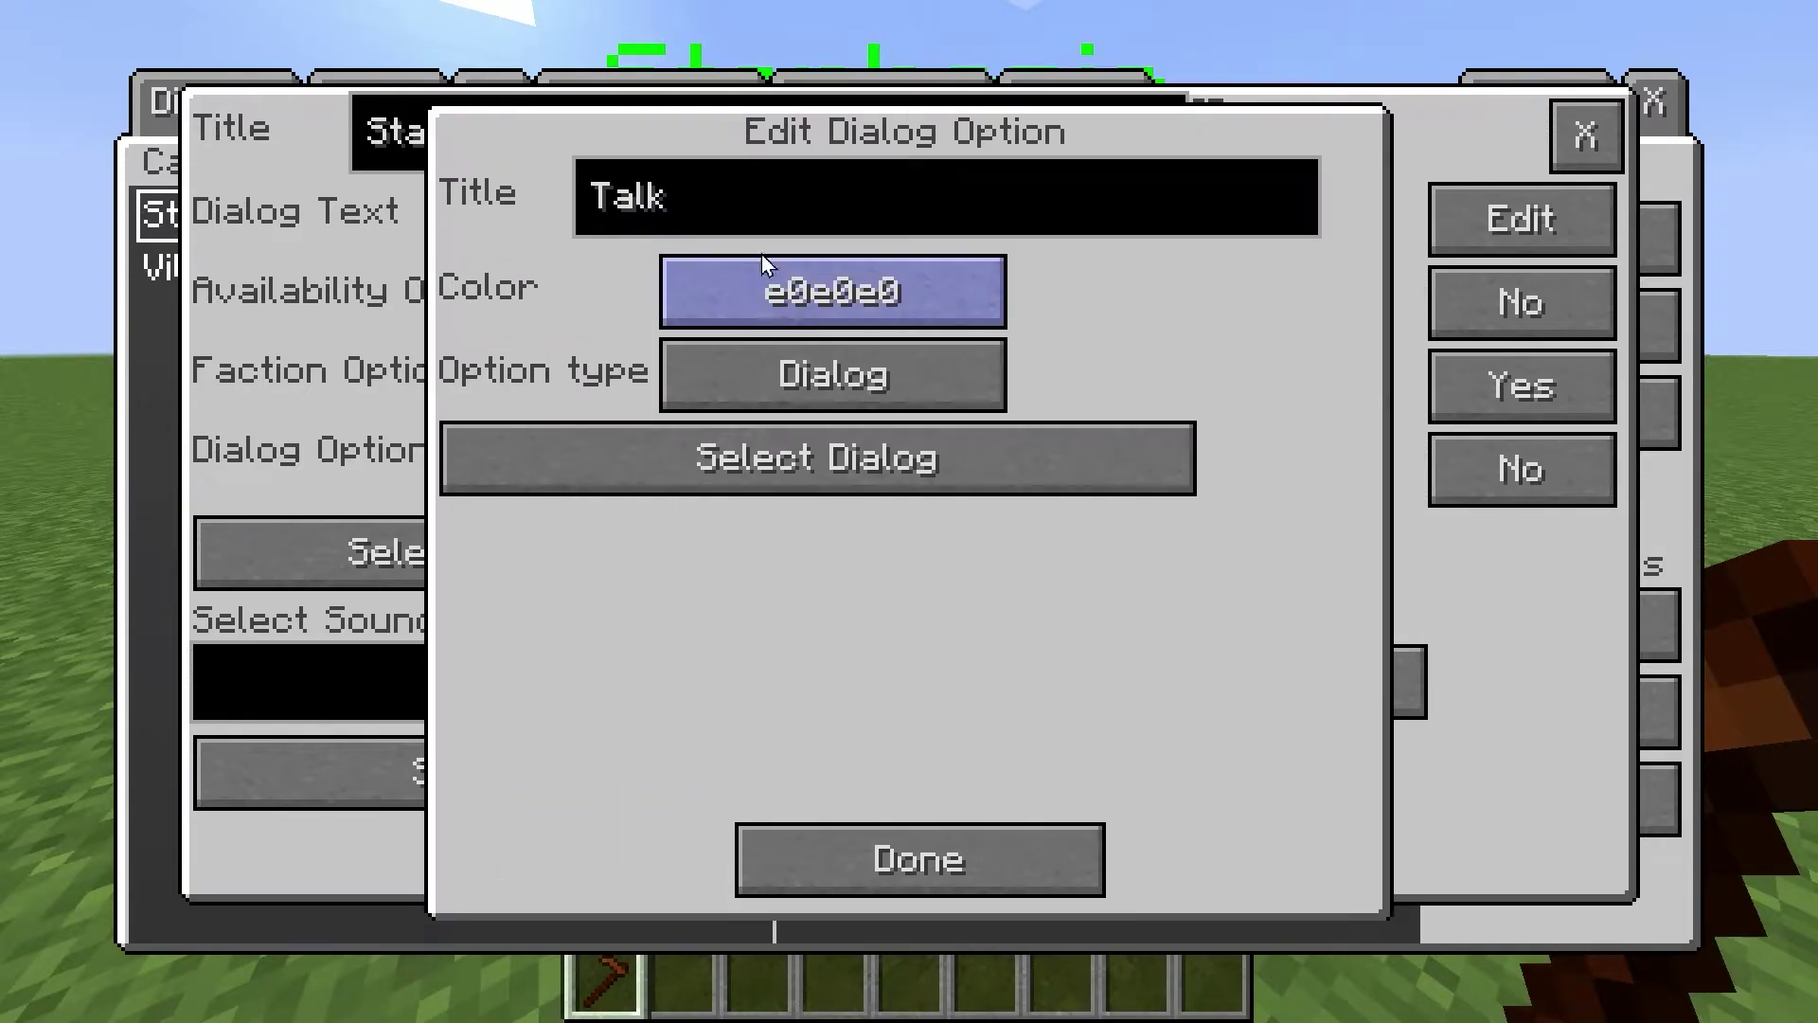
pyautogui.click(744, 196)
pyautogui.press('BackSpace')
pyautogui.press('BackSpace')
pyautogui.press('BackSpace')
pyautogui.press('BackSpace')
pyautogui.write("I've got gold")
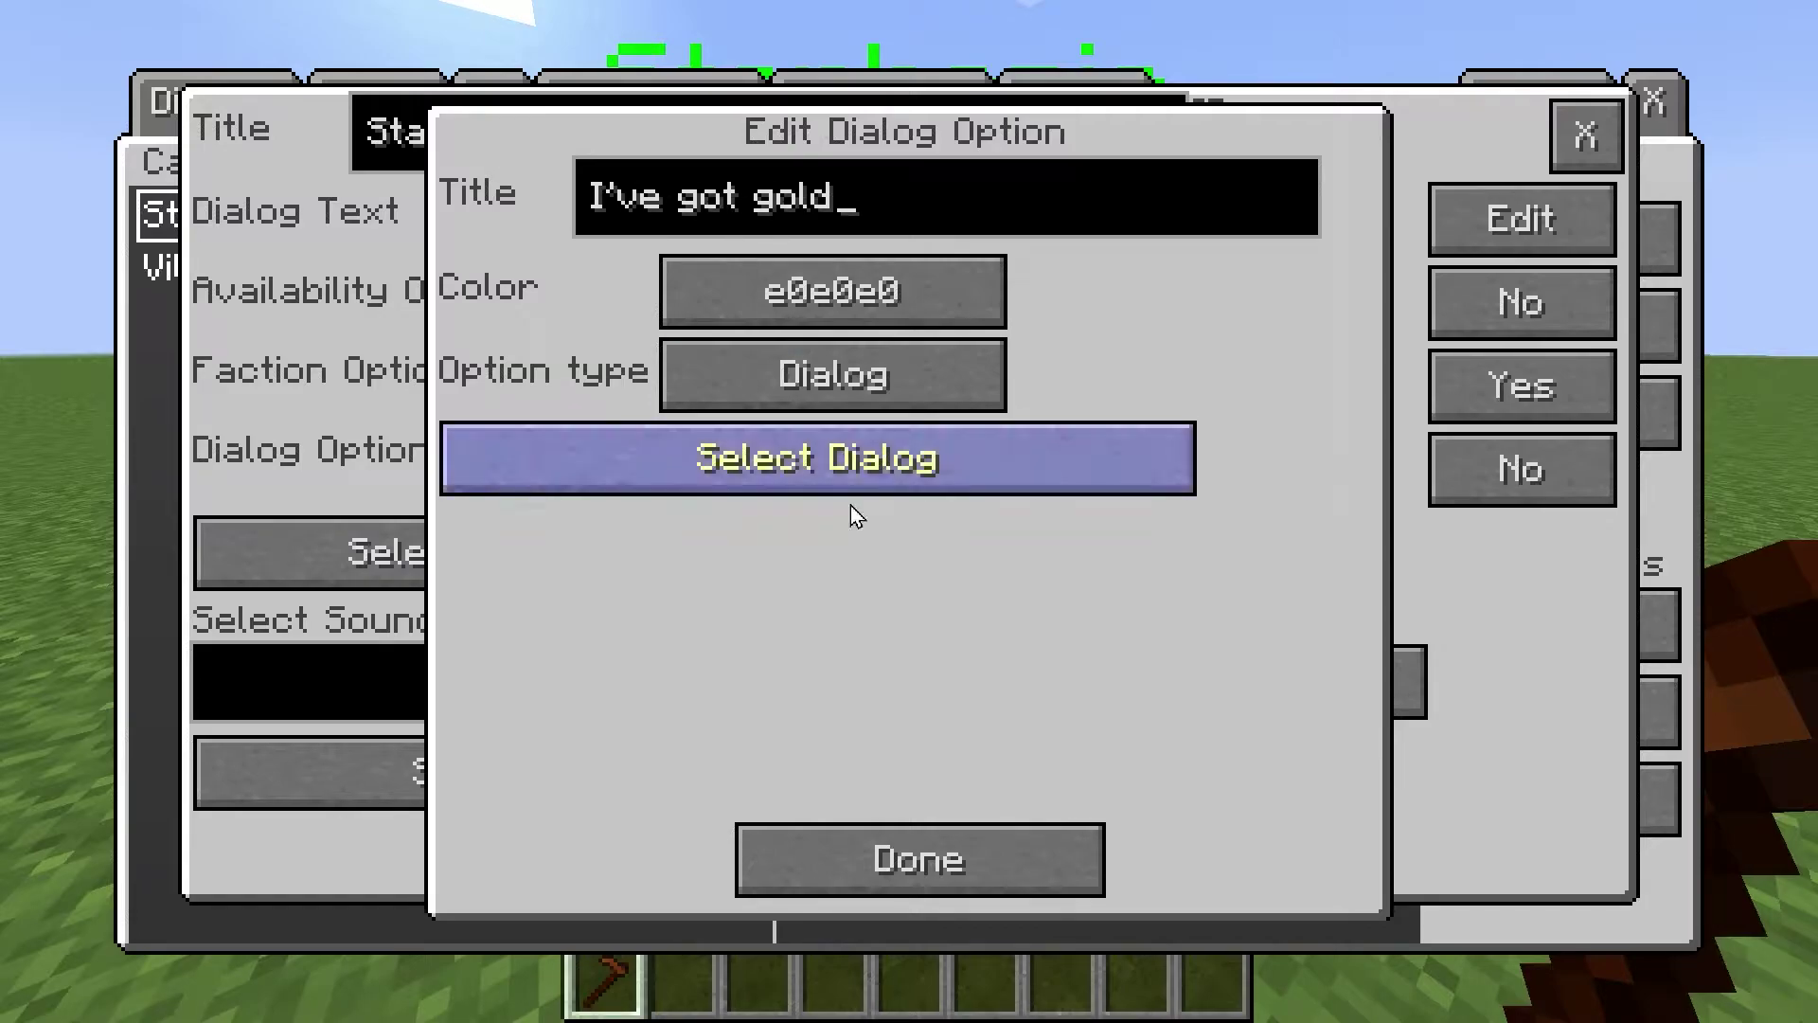
pyautogui.click(822, 882)
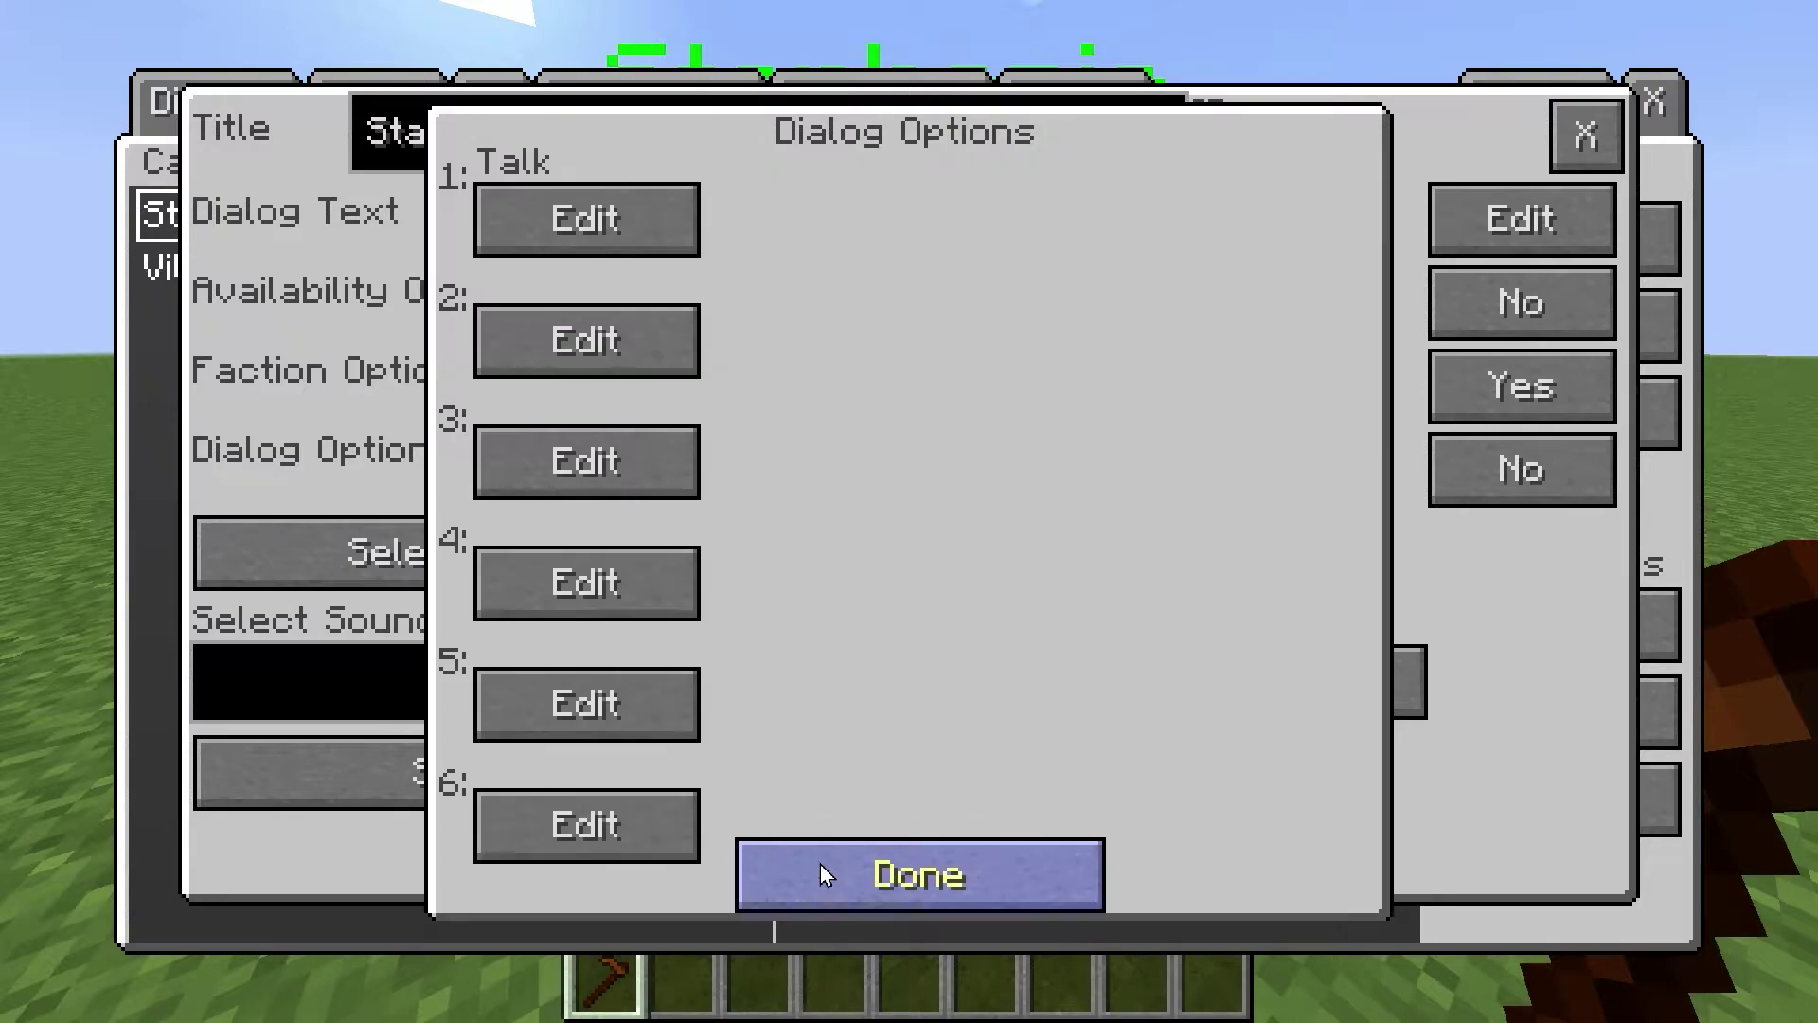
# Retitle the second dialog option to 'I've got diamonds'
pyautogui.click(568, 227)
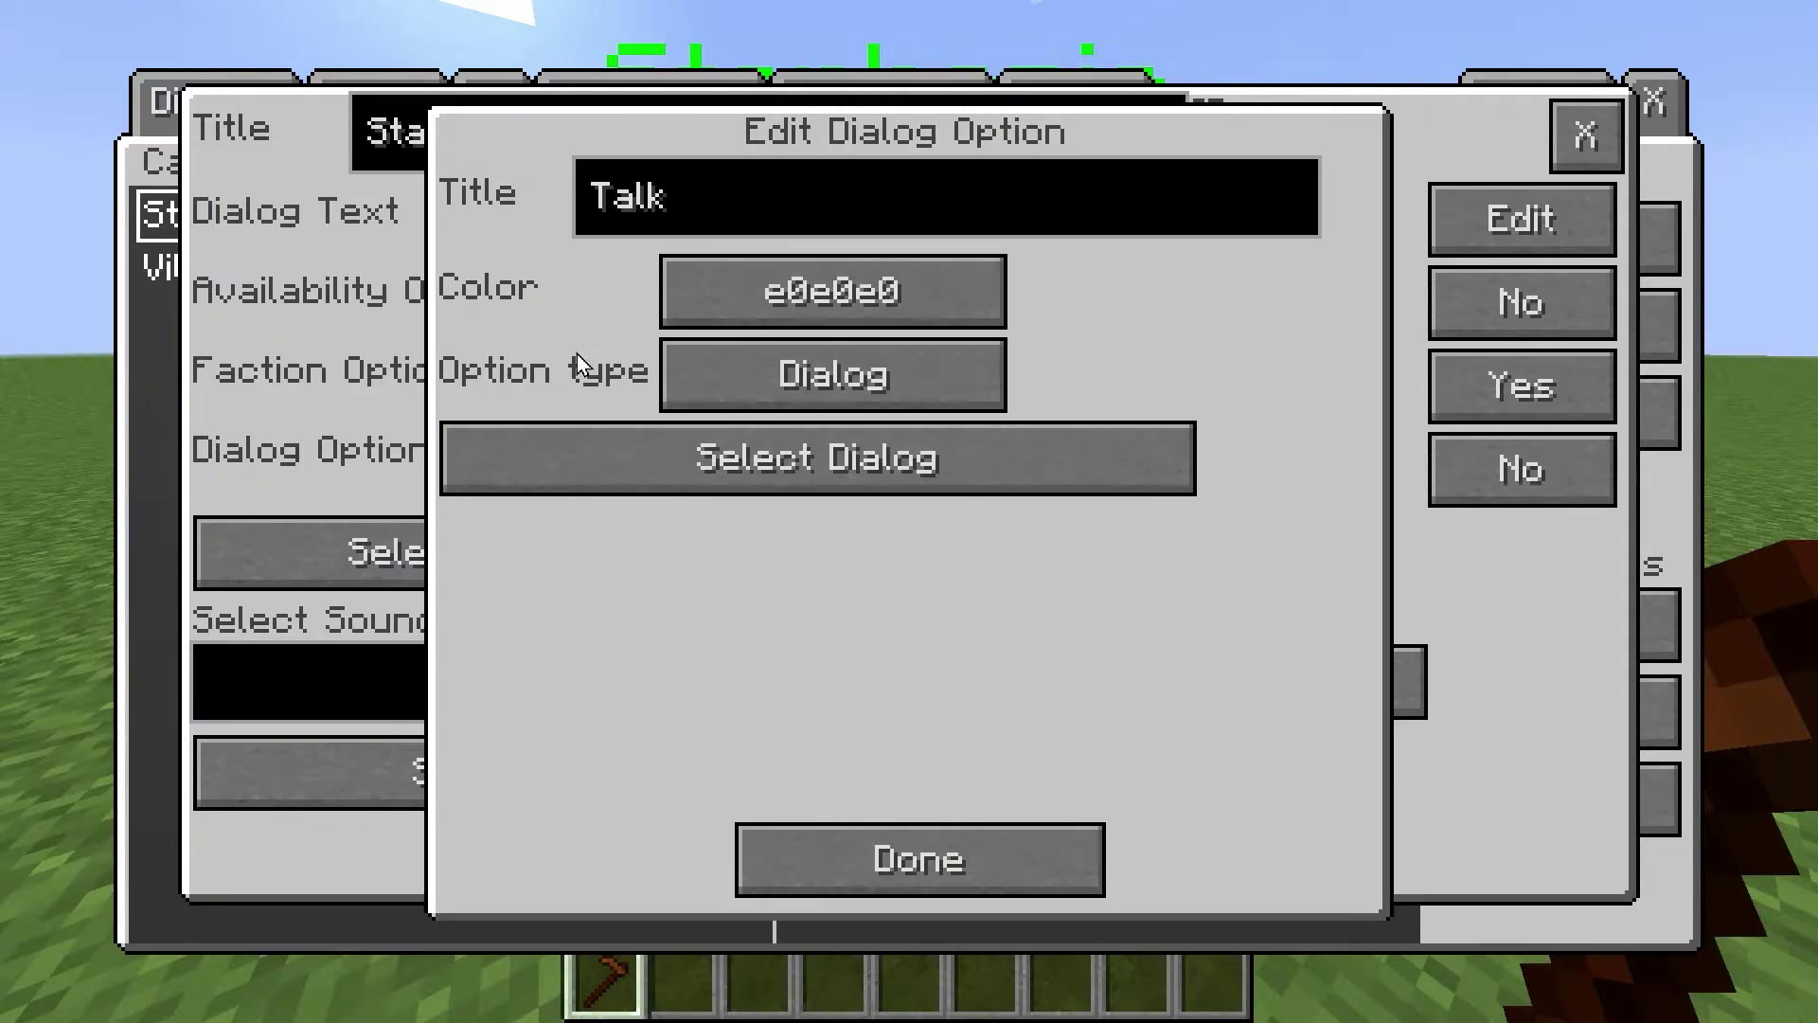
pyautogui.click(714, 216)
pyautogui.press('BackSpace')
pyautogui.press('BackSpace')
pyautogui.press('BackSpace')
pyautogui.press('BackSpace')
pyautogui.write('I')
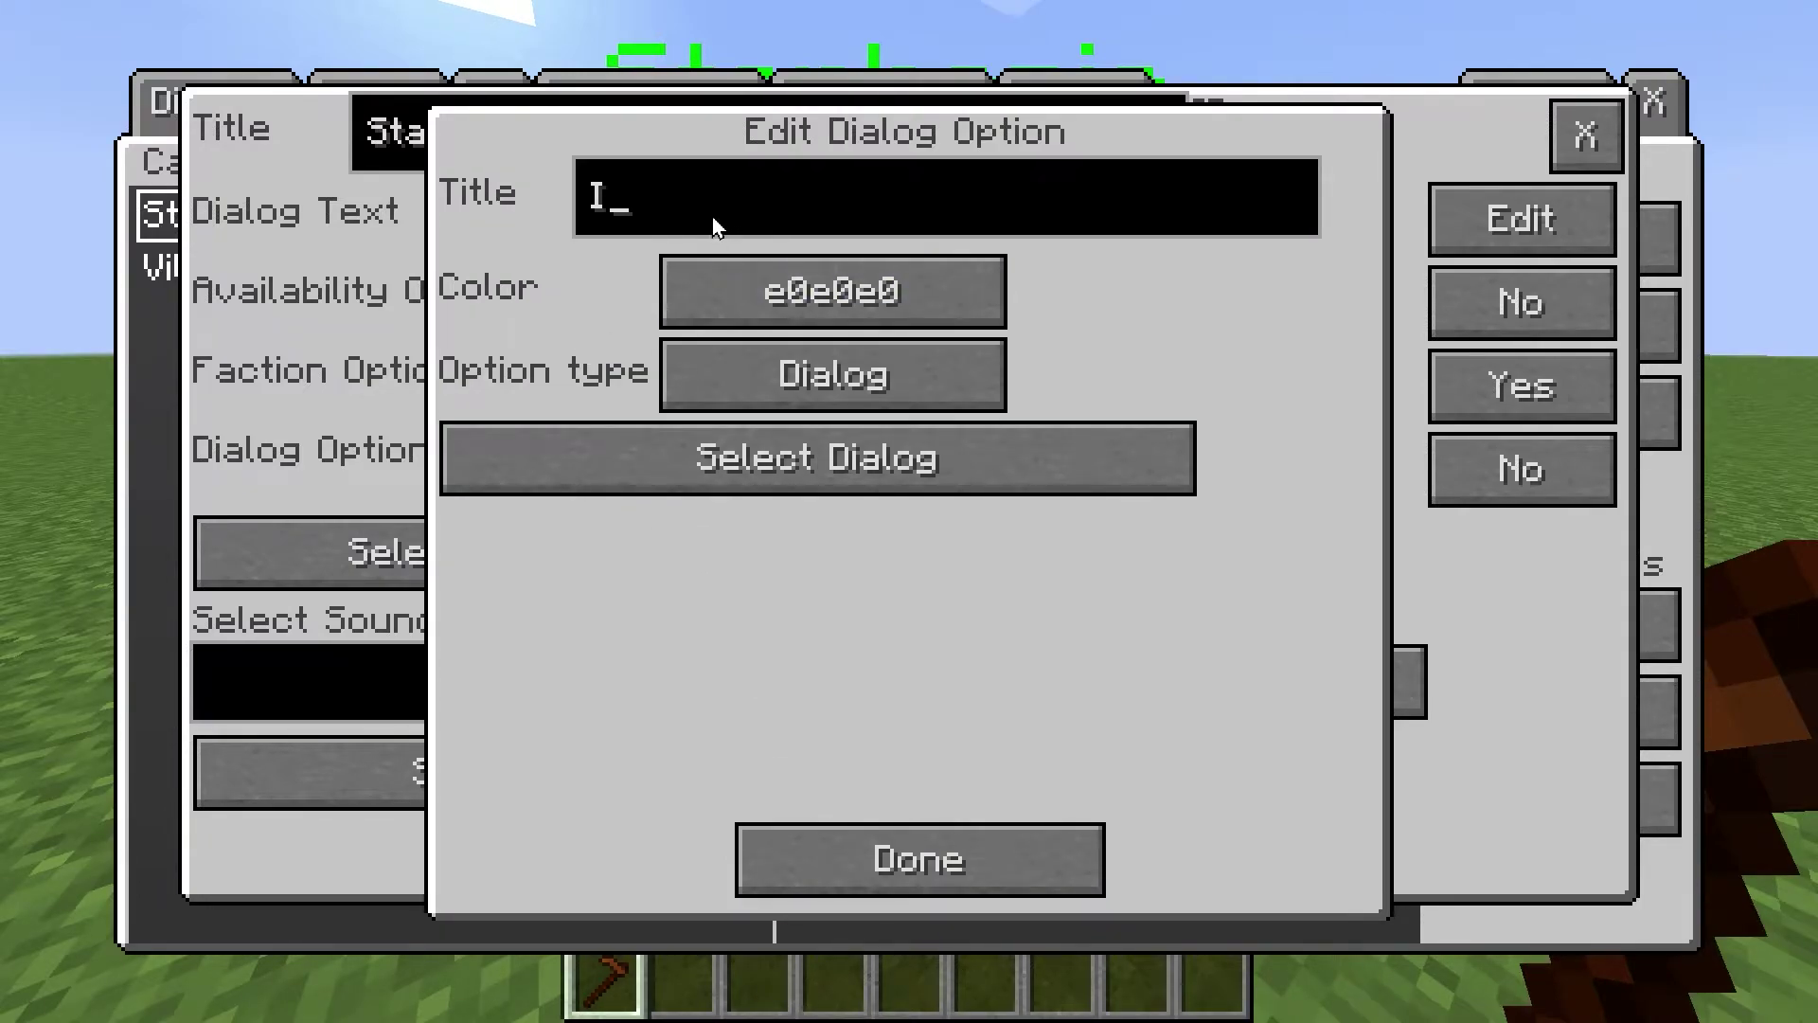
pyautogui.write("'ve got dima")
pyautogui.press('BackSpace')
pyautogui.press('BackSpace')
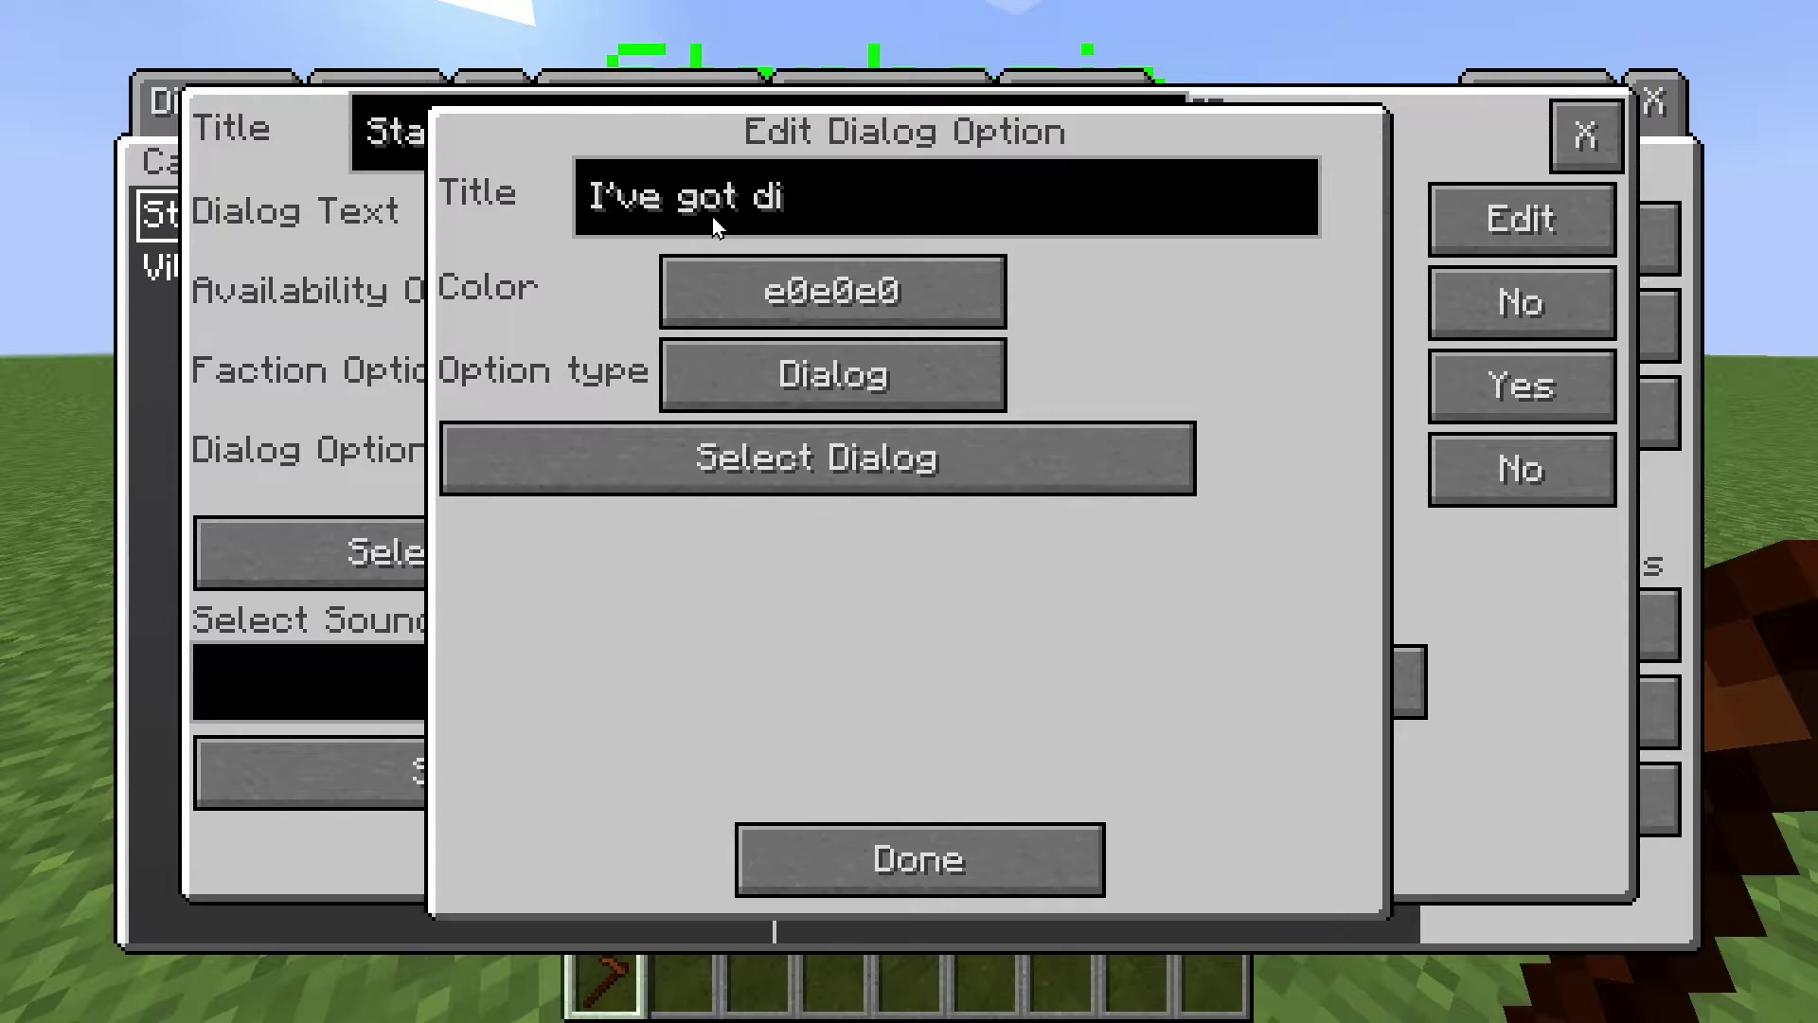
pyautogui.write('amonds')
pyautogui.click(832, 866)
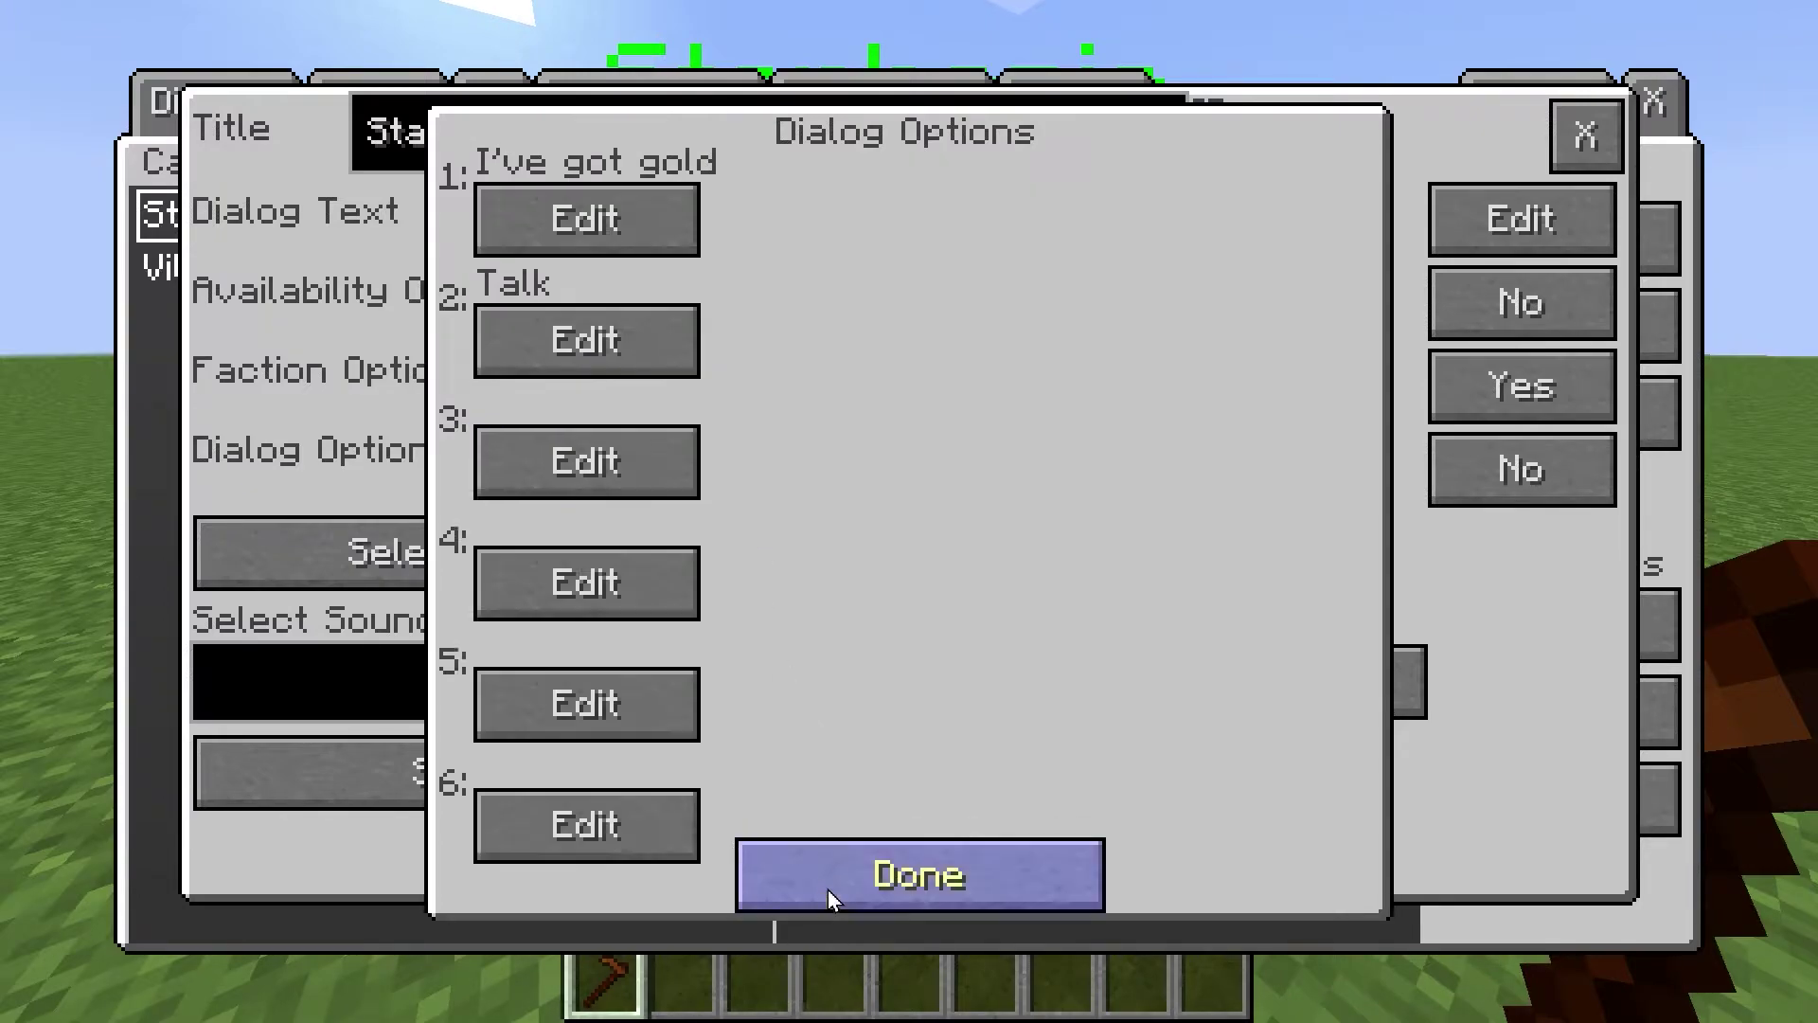
# Retitle the third option to 'I've got emeralds', verify it, and close the options list
pyautogui.click(587, 488)
pyautogui.press('BackSpace')
pyautogui.press('BackSpace')
pyautogui.press('BackSpace')
pyautogui.press('BackSpace')
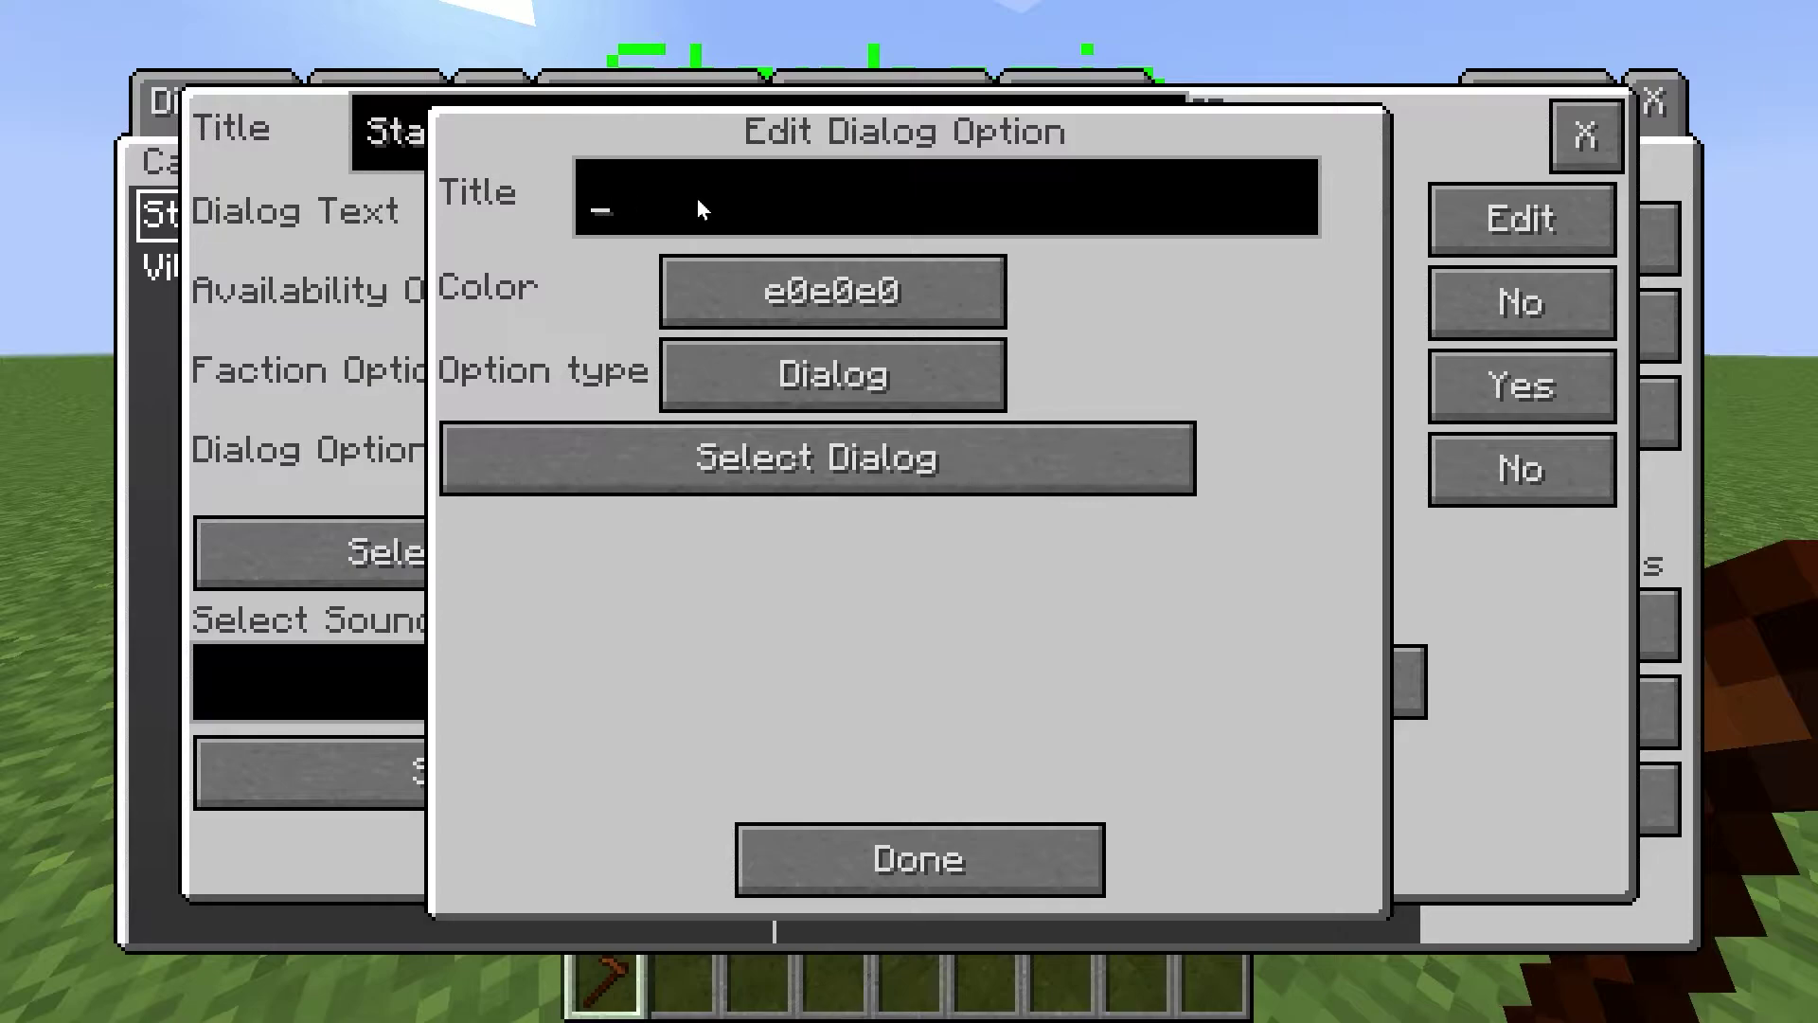
pyautogui.write("I've got emeralds")
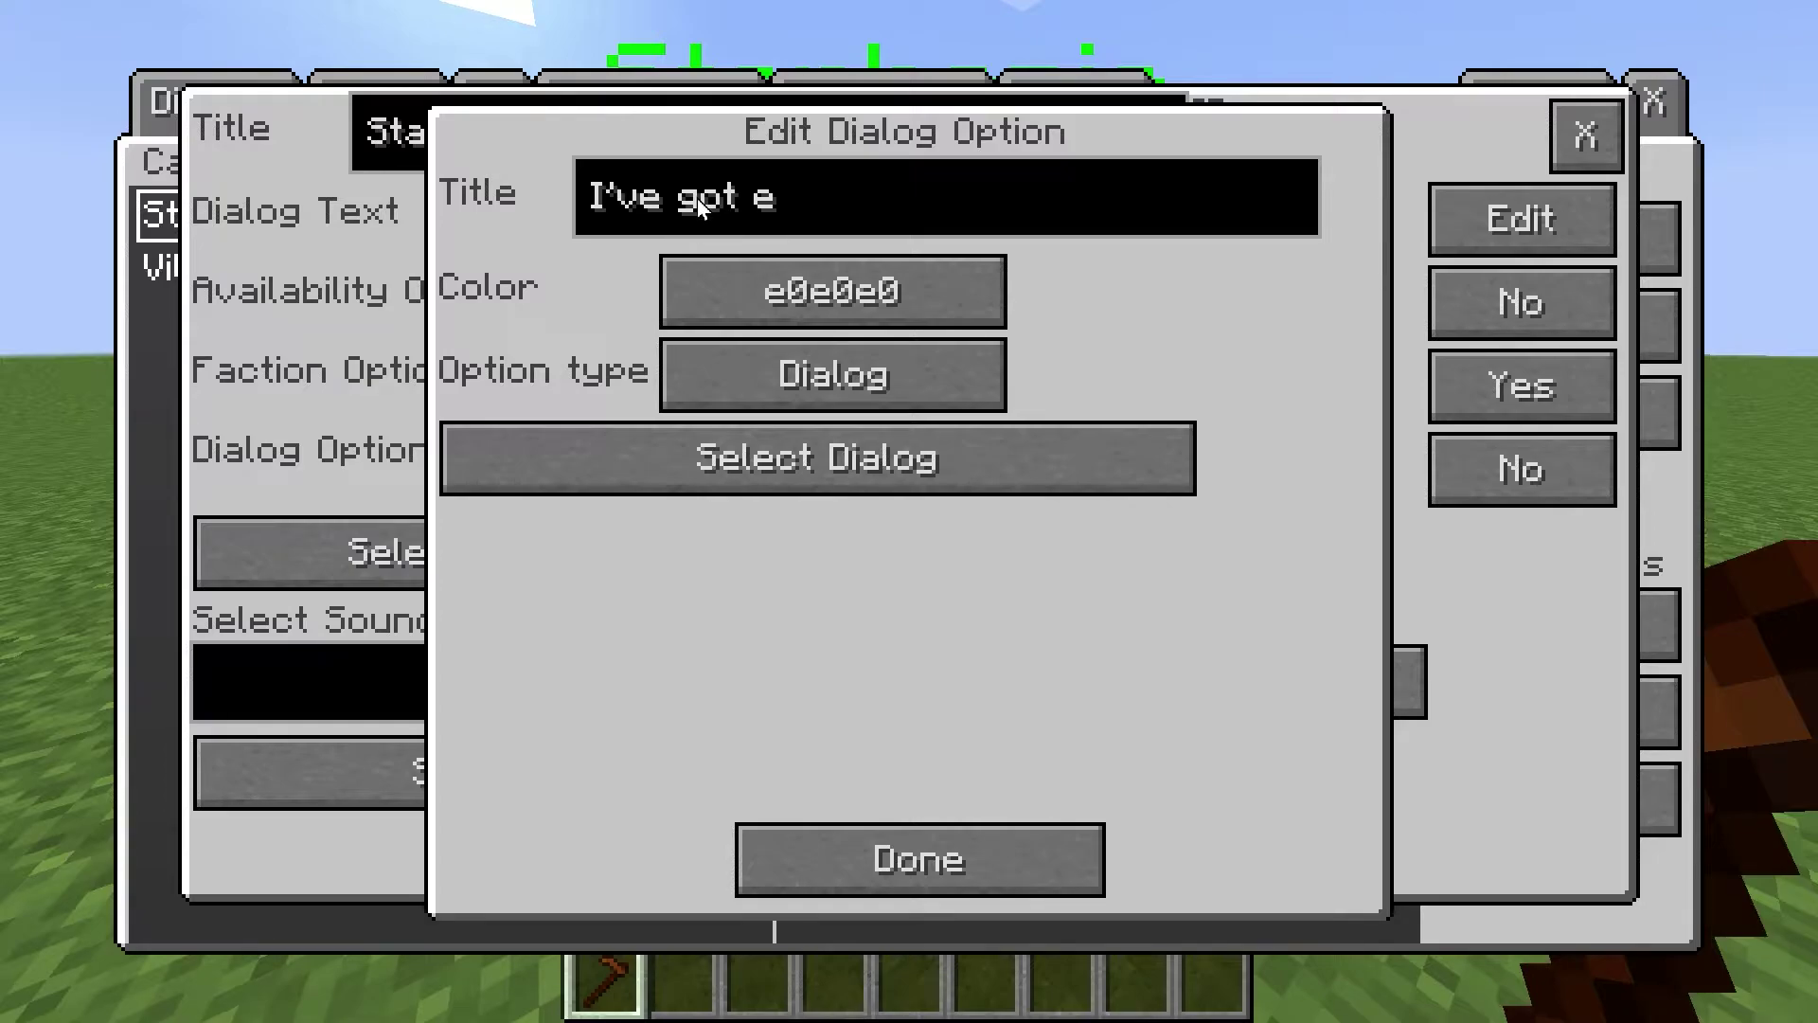
pyautogui.click(909, 864)
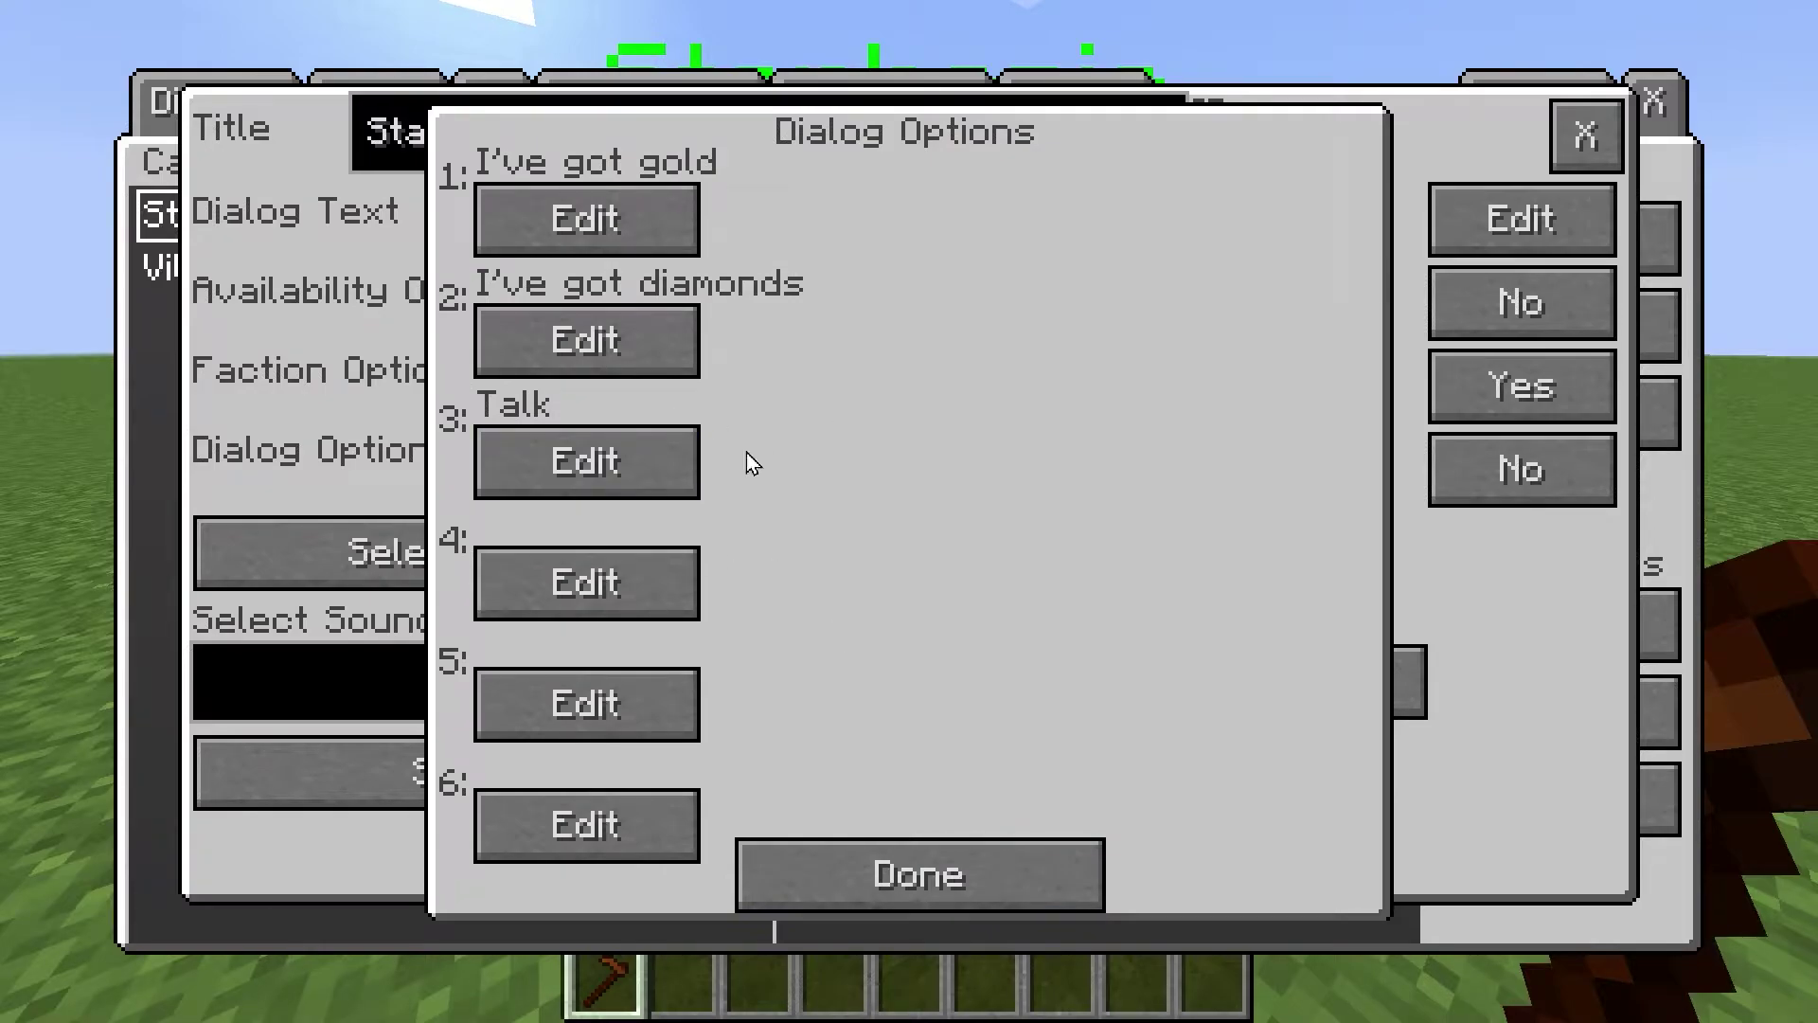
pyautogui.click(631, 447)
pyautogui.press('Escape')
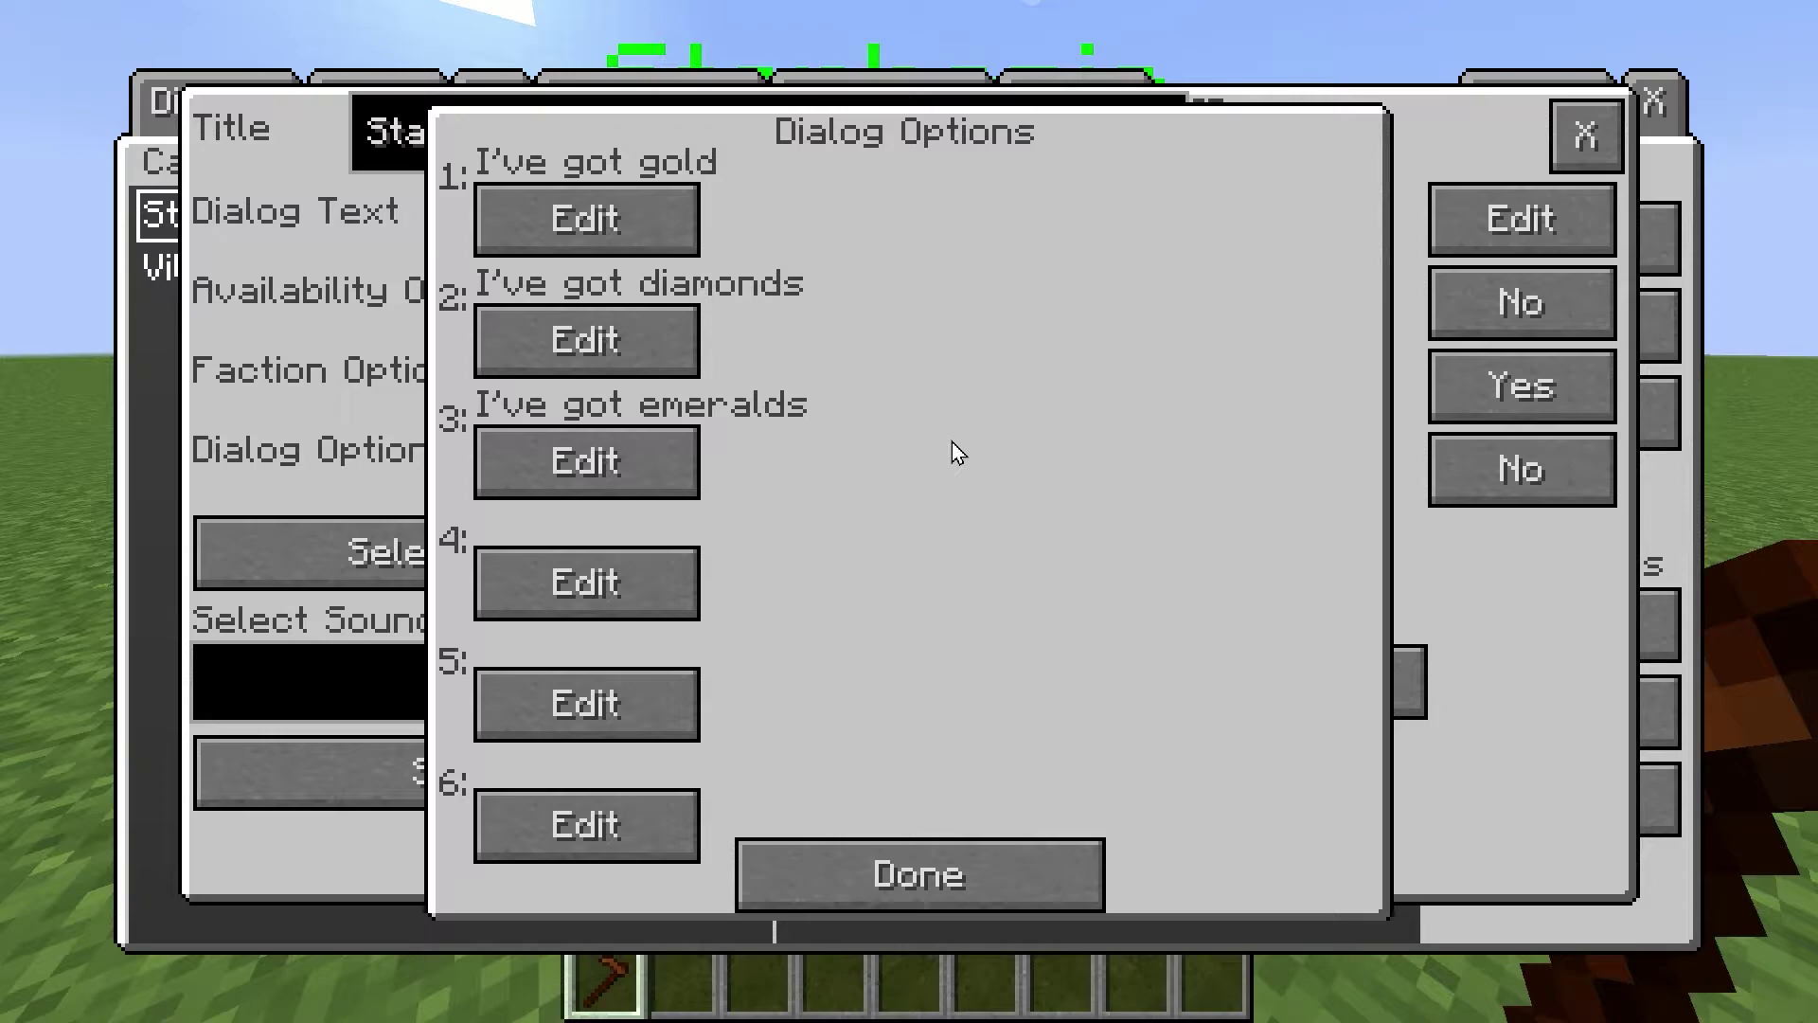
pyautogui.click(654, 484)
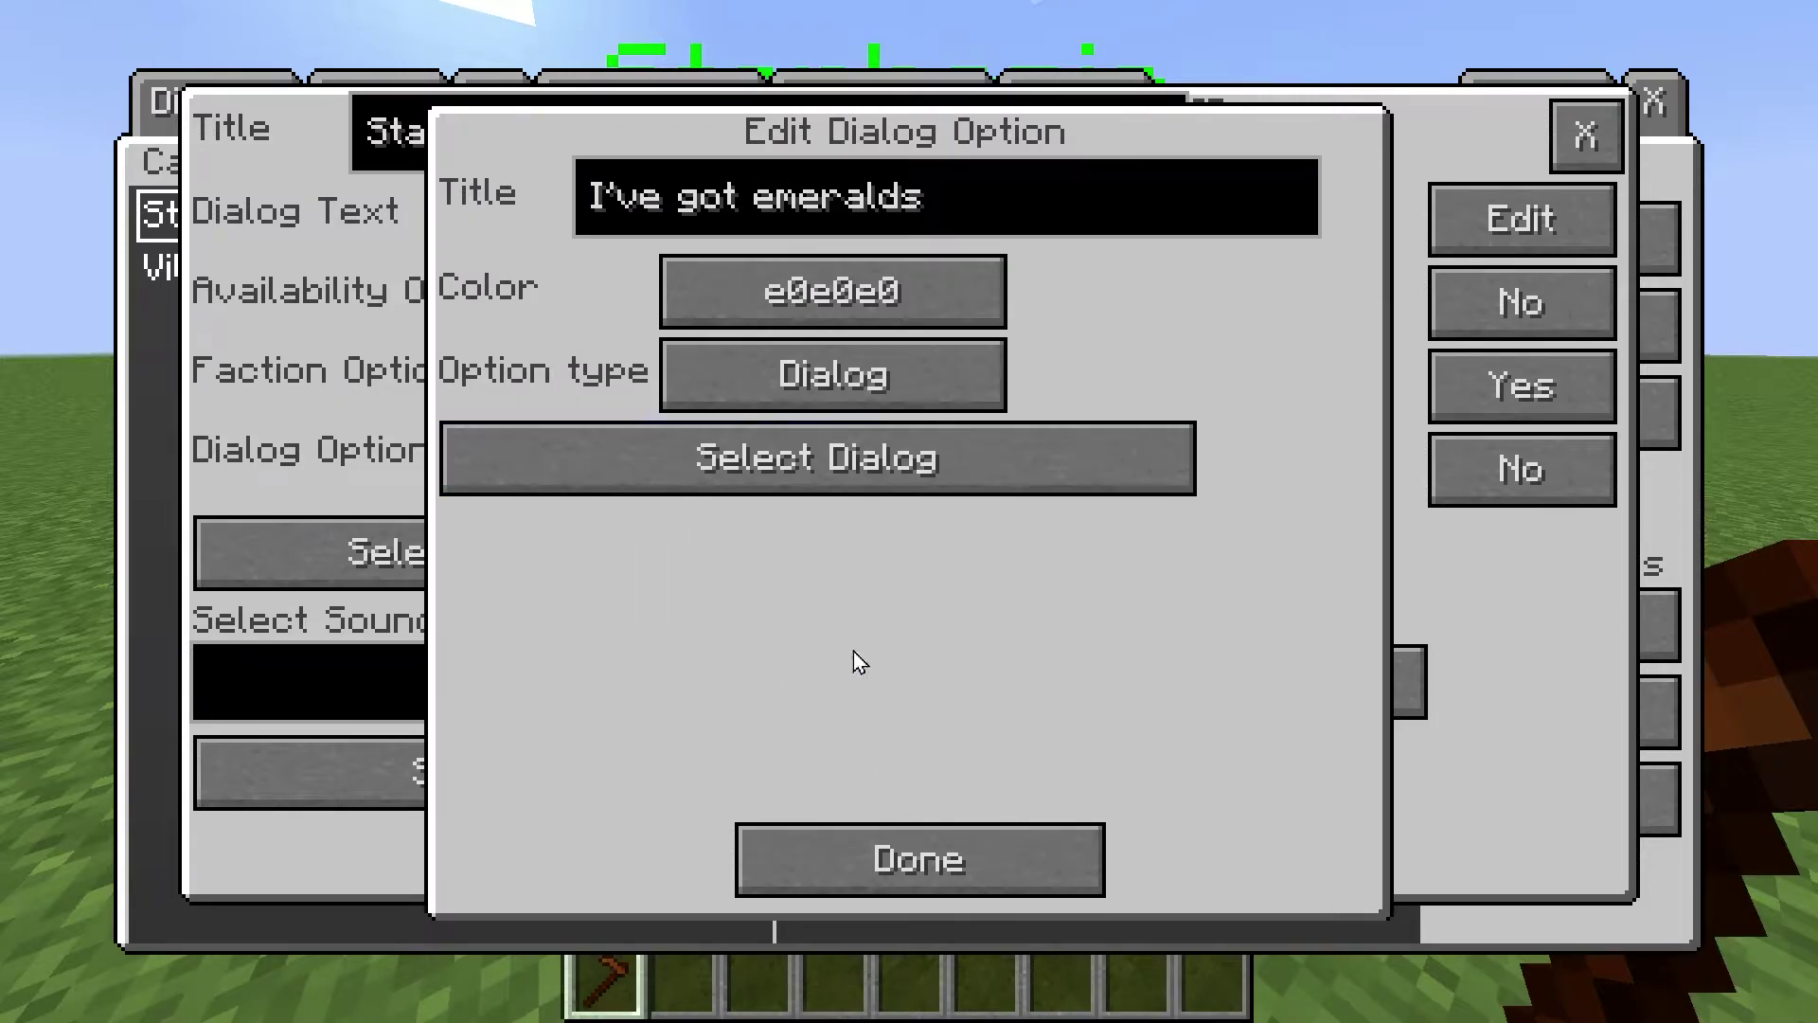
pyautogui.click(909, 859)
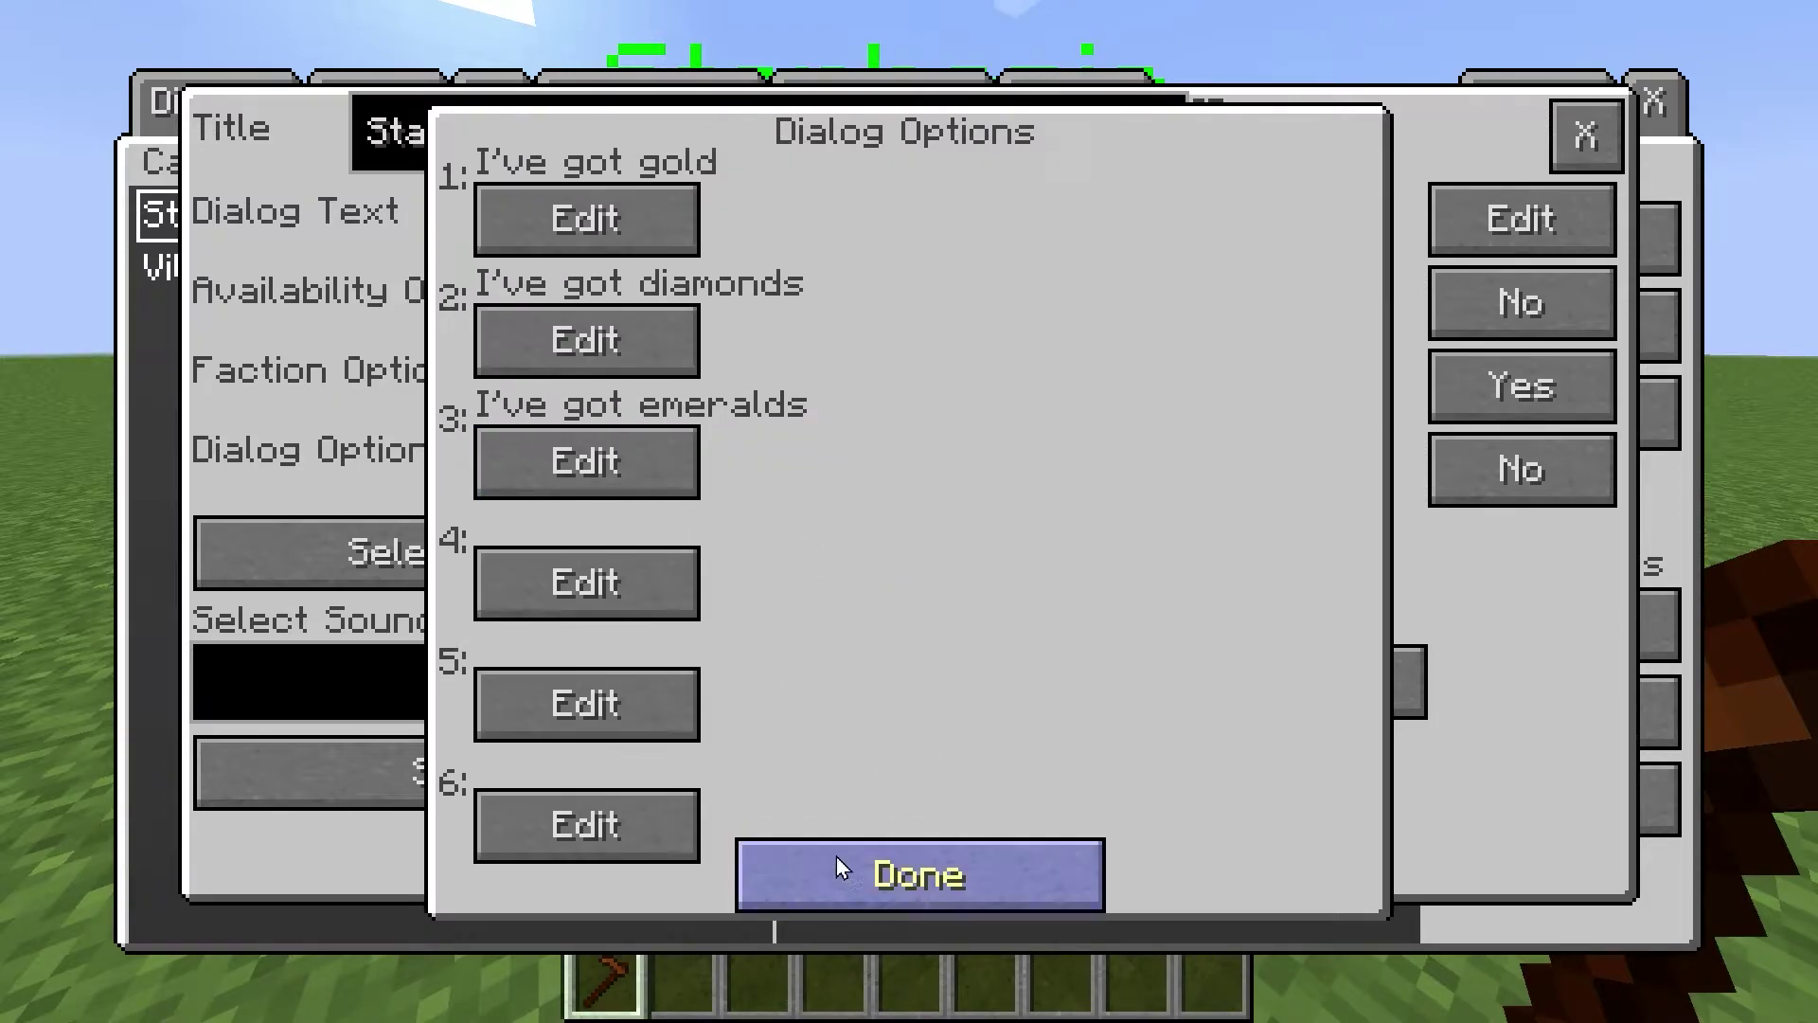
pyautogui.click(884, 867)
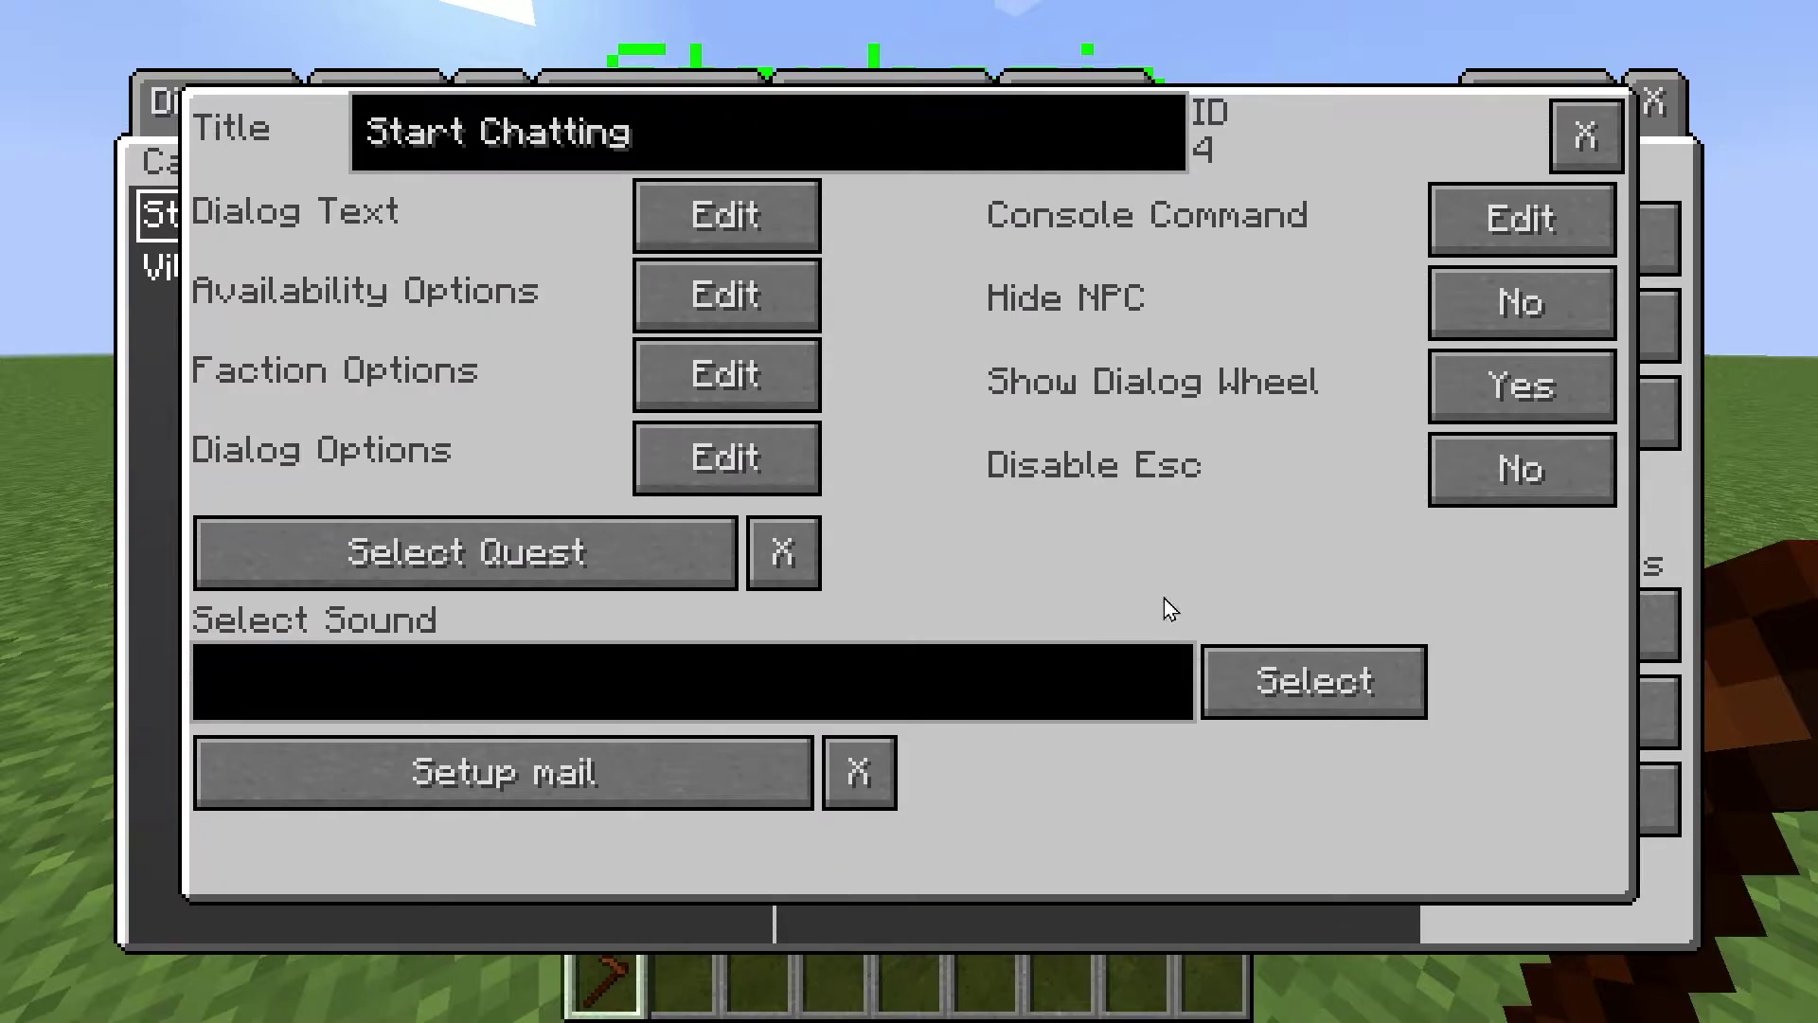
# Add a new dialog named Gold to the Stephanie category
pyautogui.click(1586, 136)
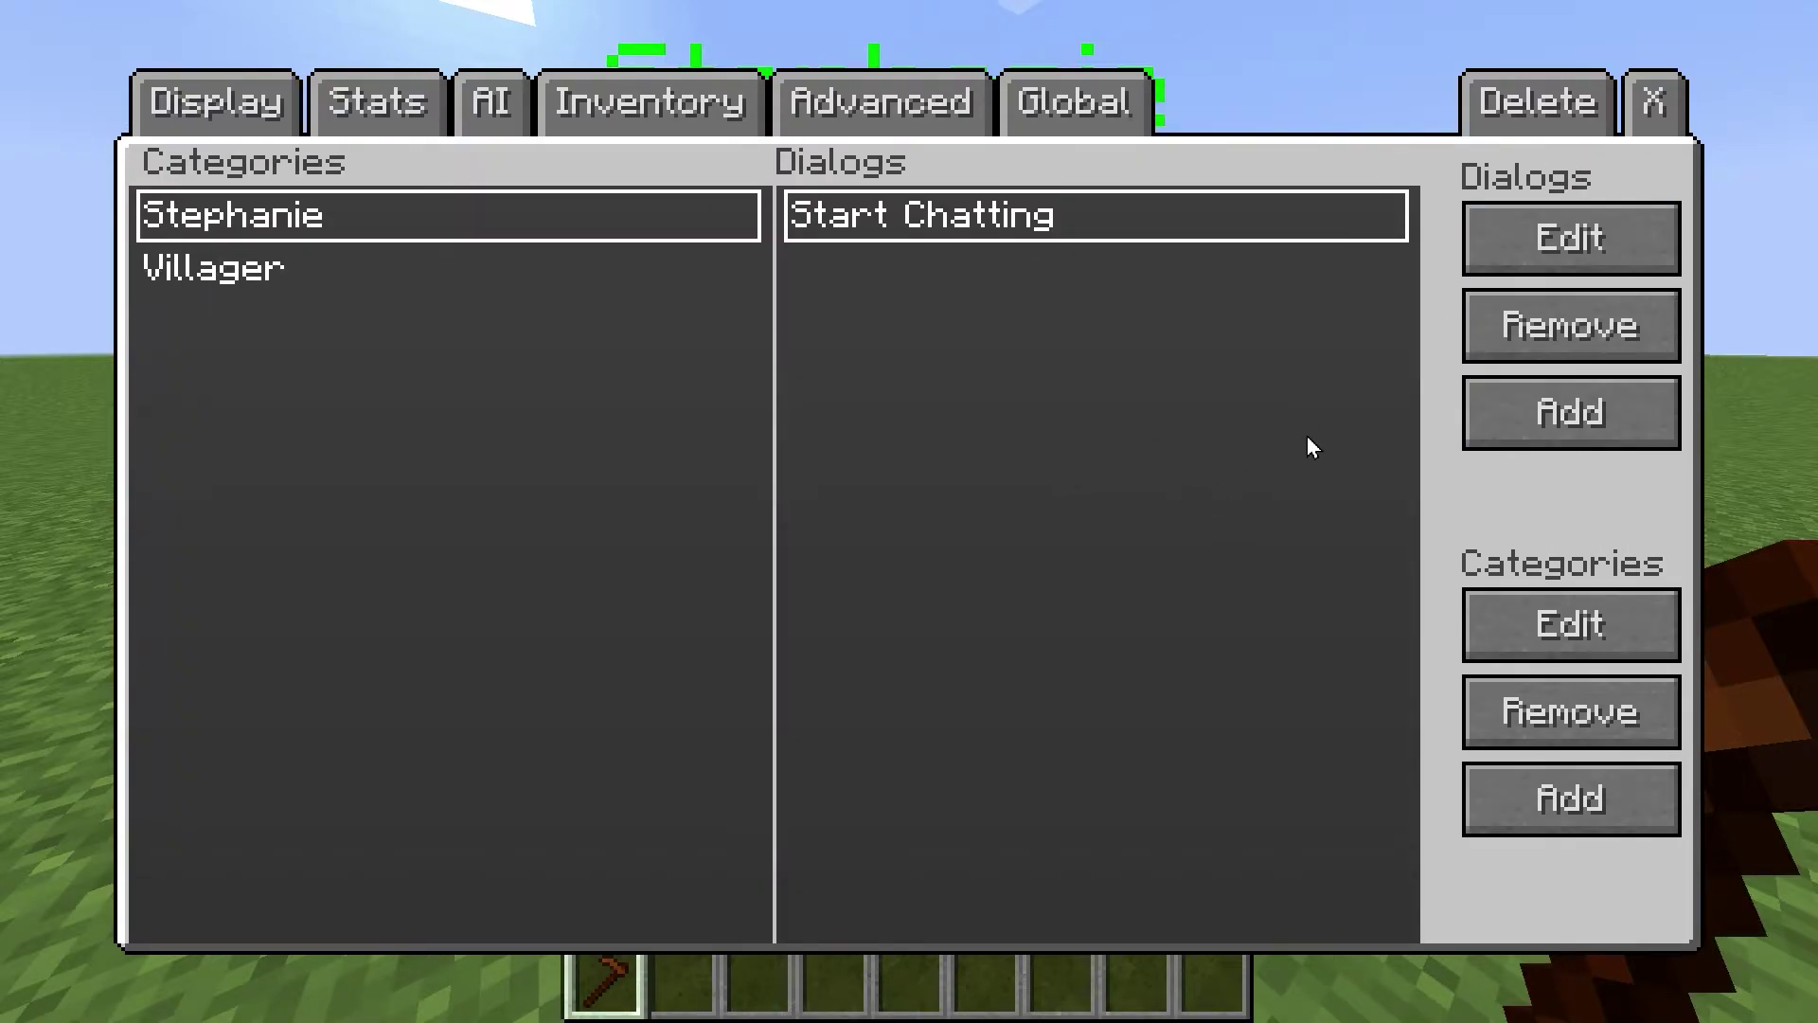
pyautogui.click(1559, 424)
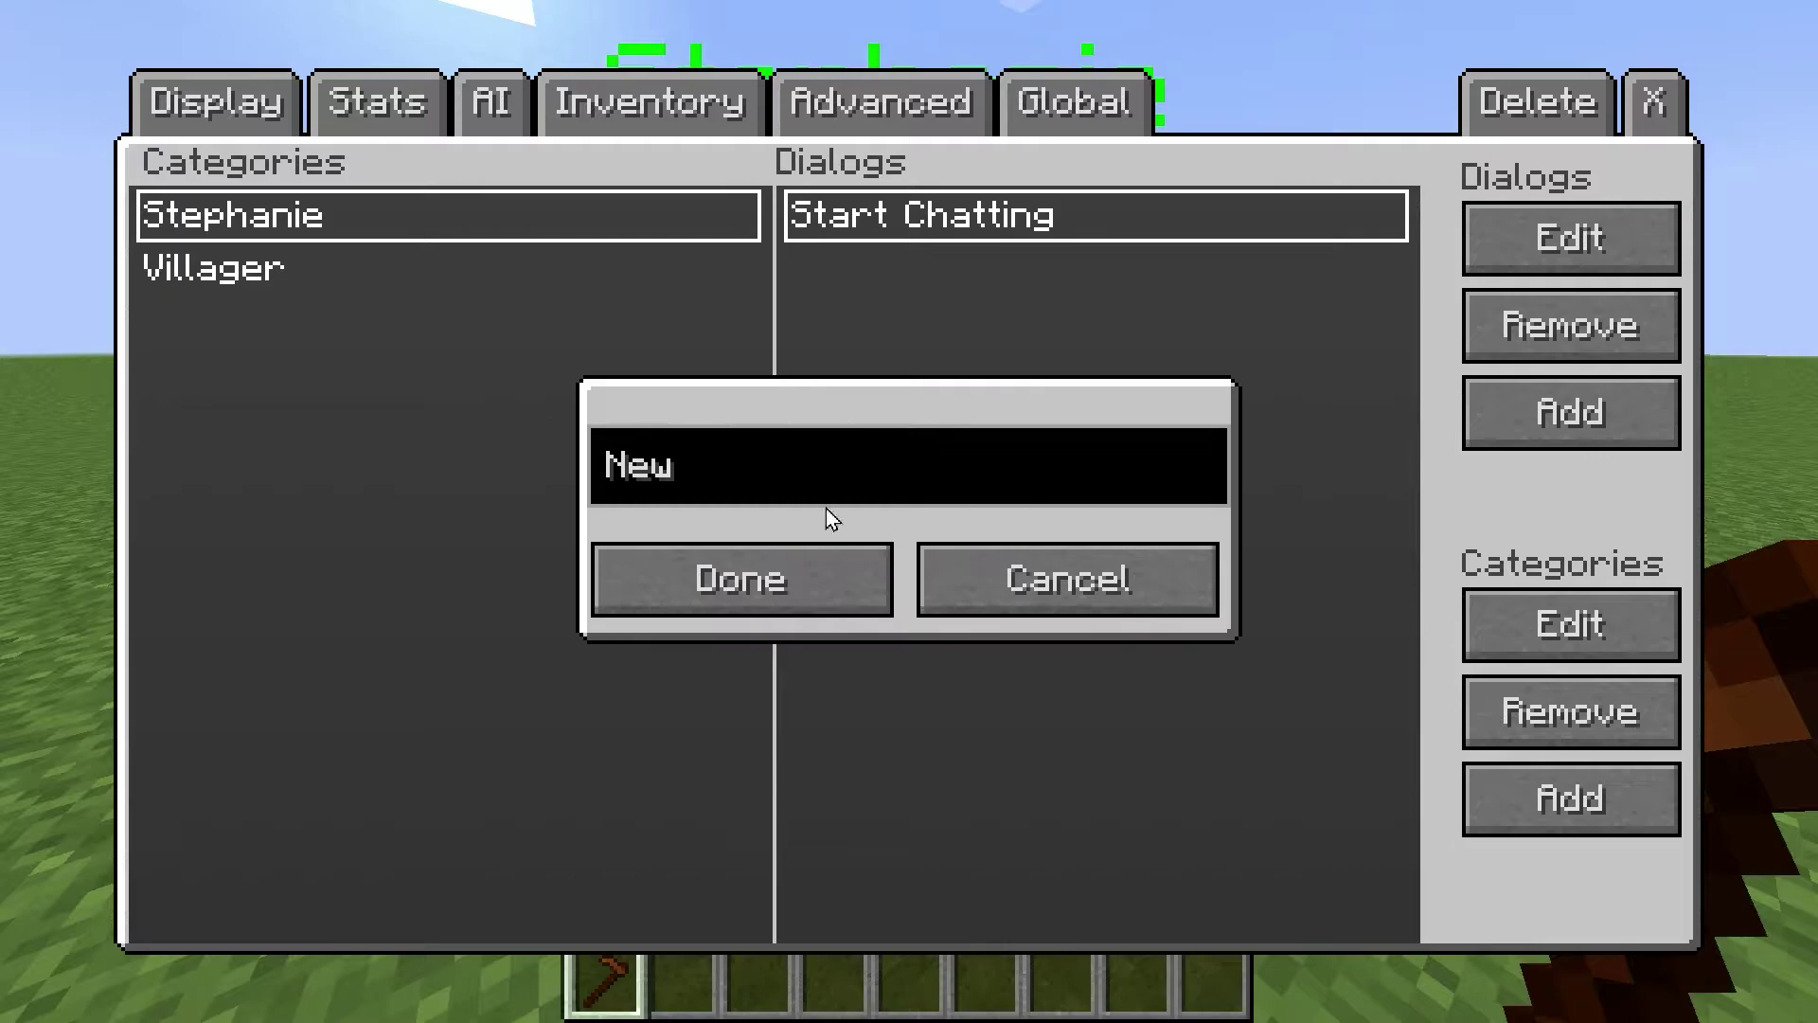
pyautogui.press('BackSpace')
pyautogui.press('BackSpace')
pyautogui.press('BackSpace')
pyautogui.write('Gold')
pyautogui.click(697, 597)
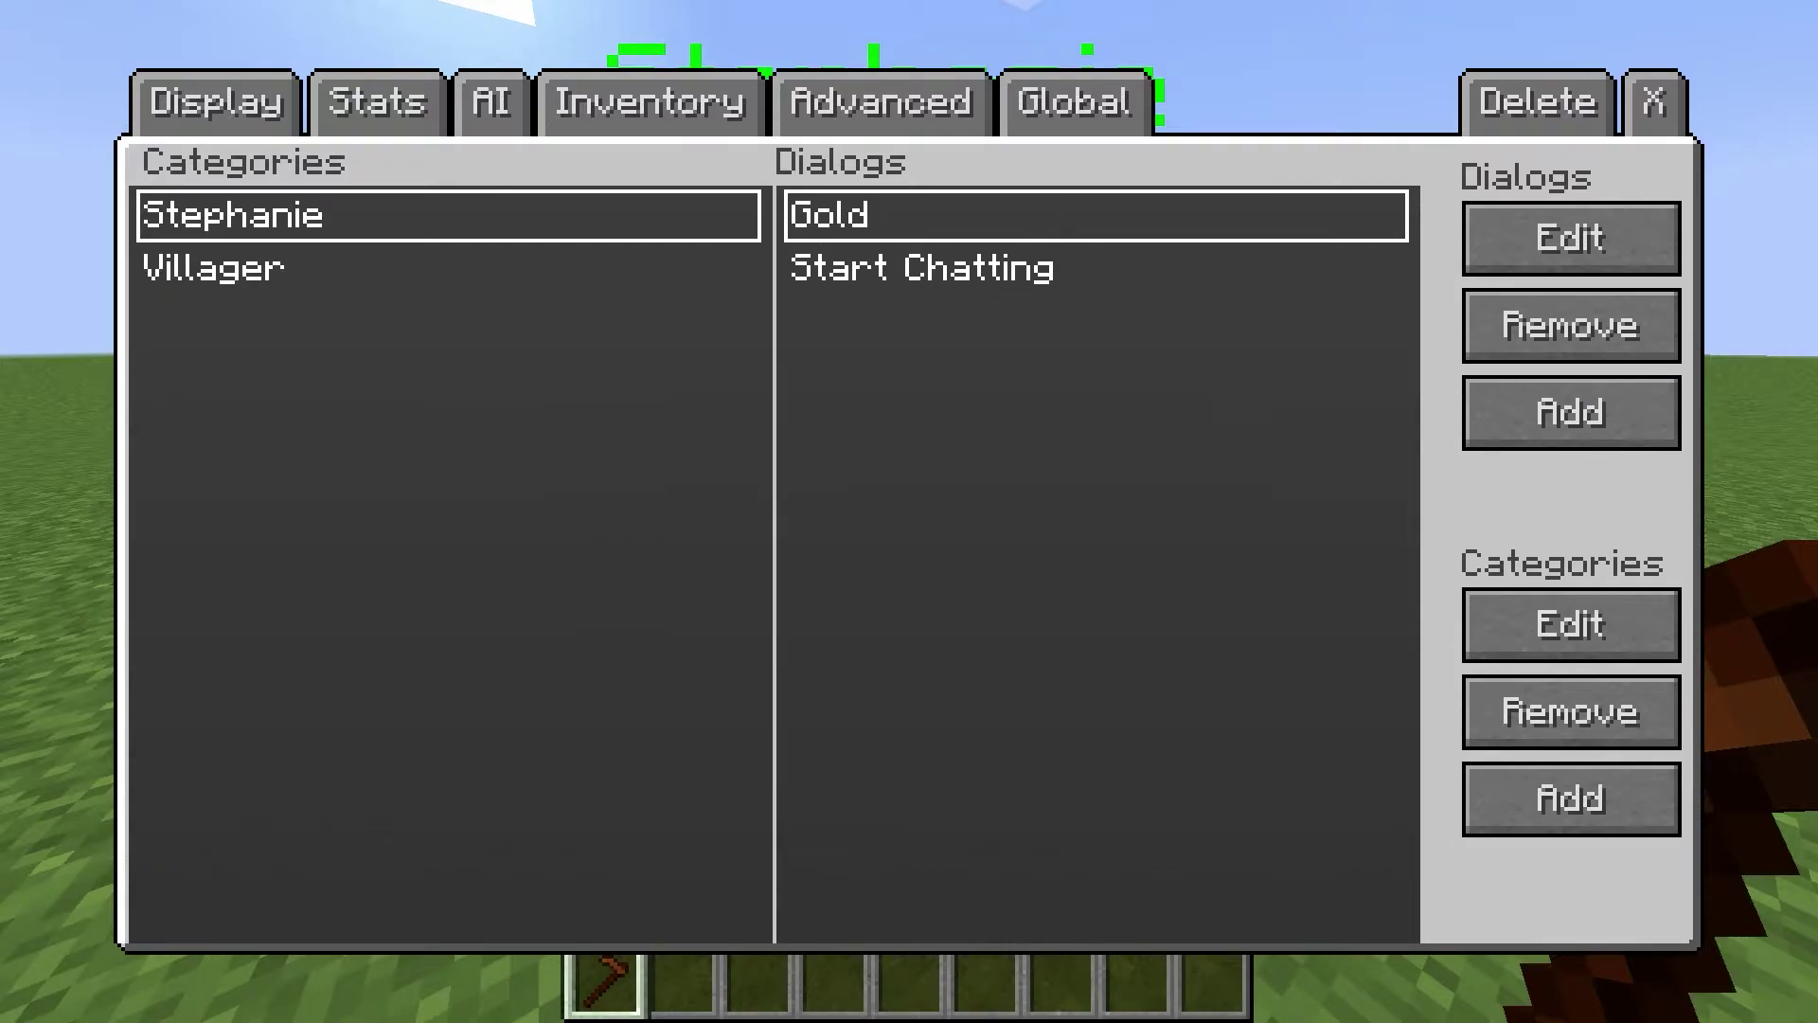
# Add two more dialogs named Diamonds and Emeralds, then select Gold
pyautogui.click(1580, 426)
pyautogui.press('BackSpace')
pyautogui.press('BackSpace')
pyautogui.press('BackSpace')
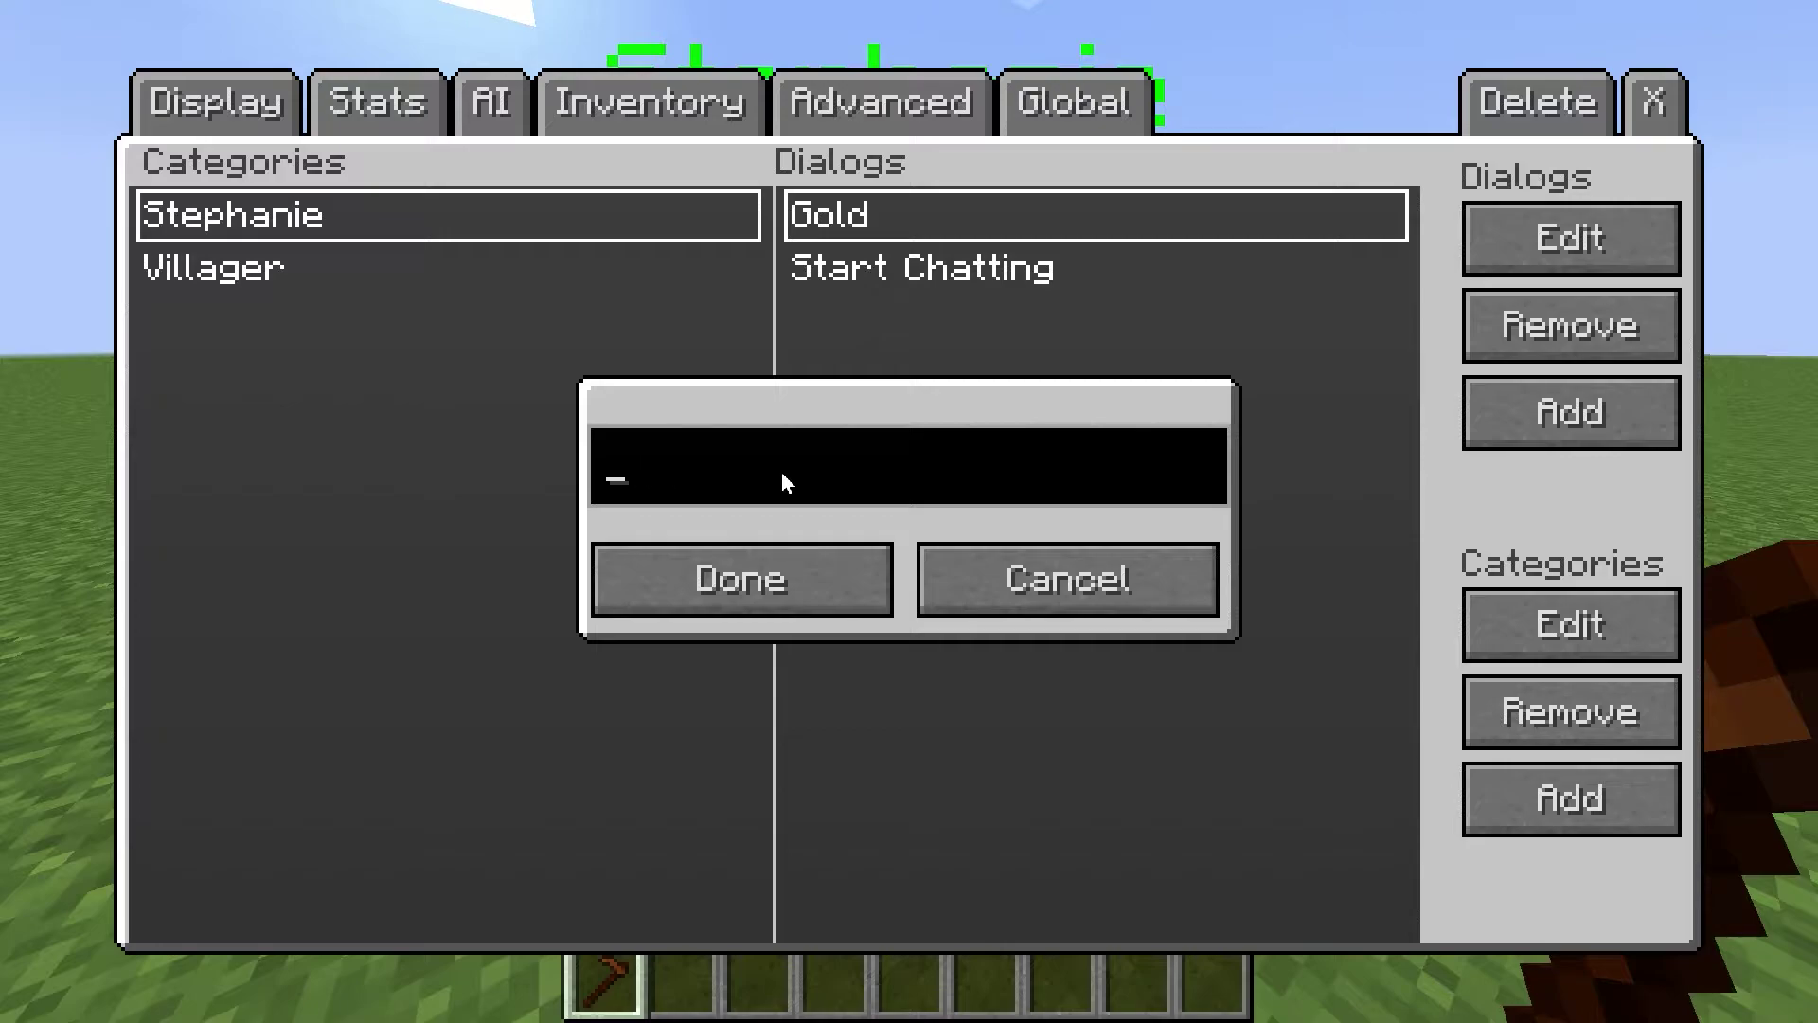
pyautogui.write('Diamonds')
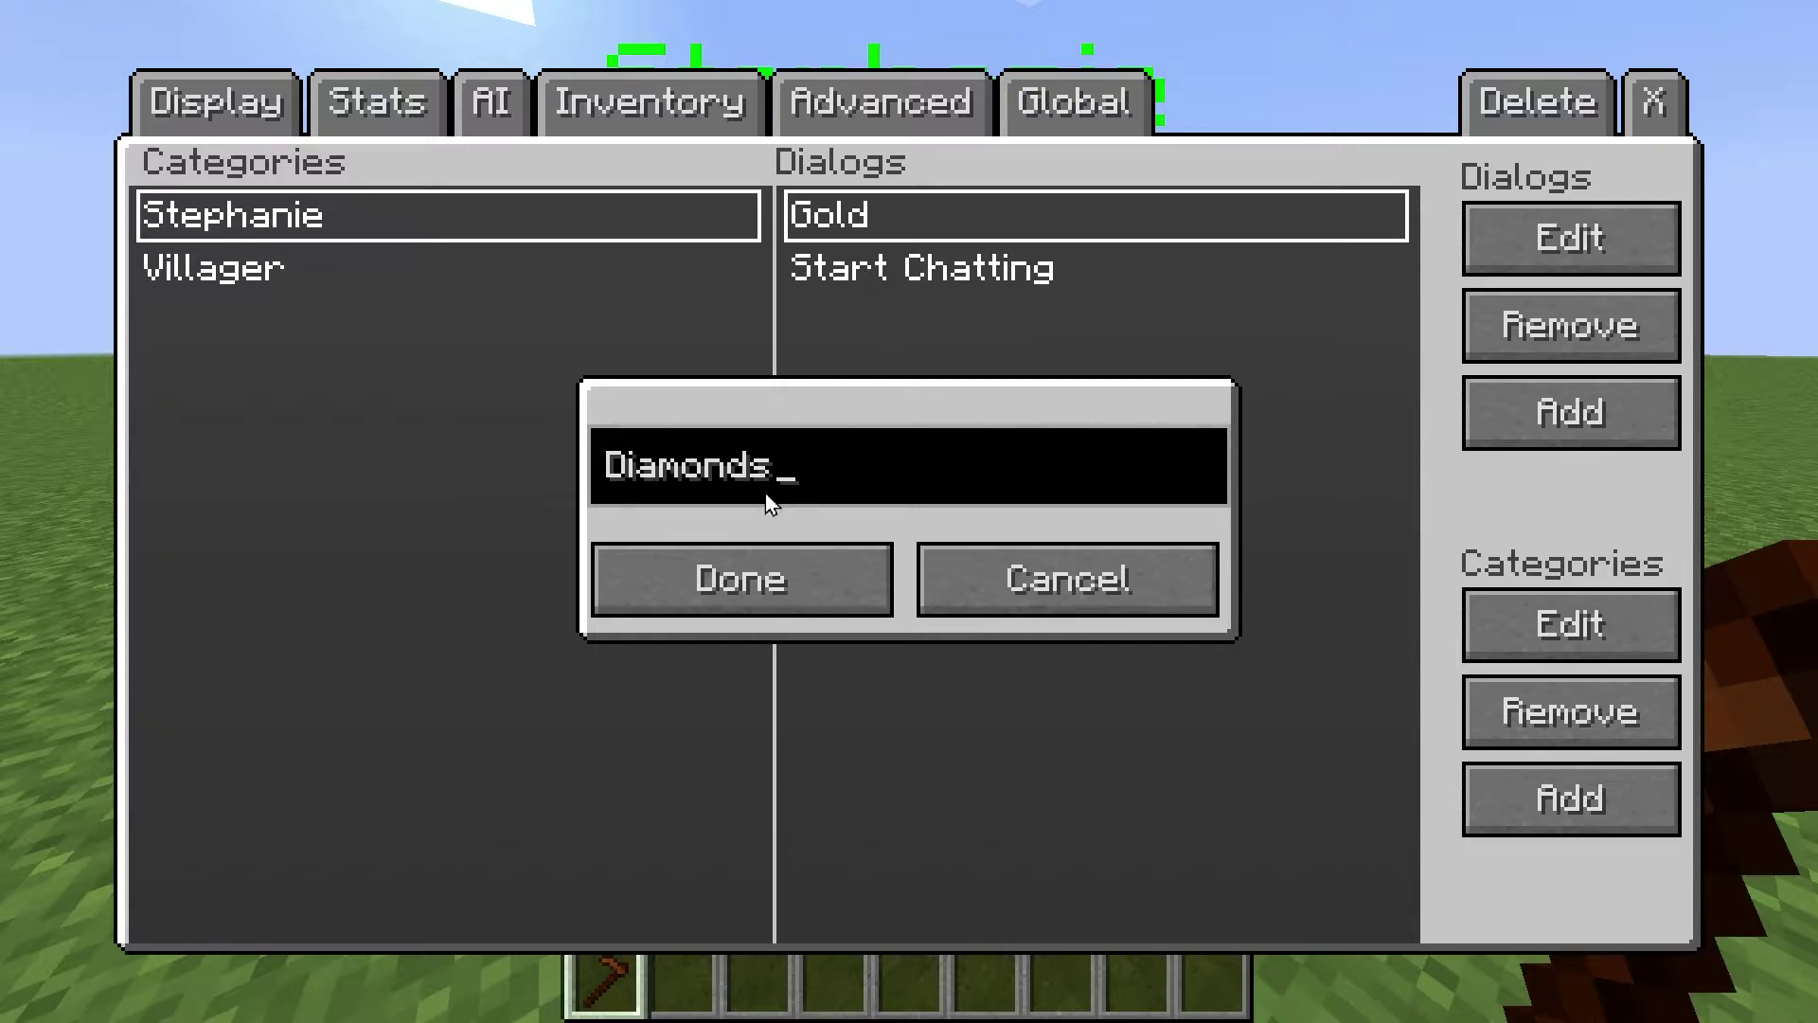
pyautogui.click(689, 585)
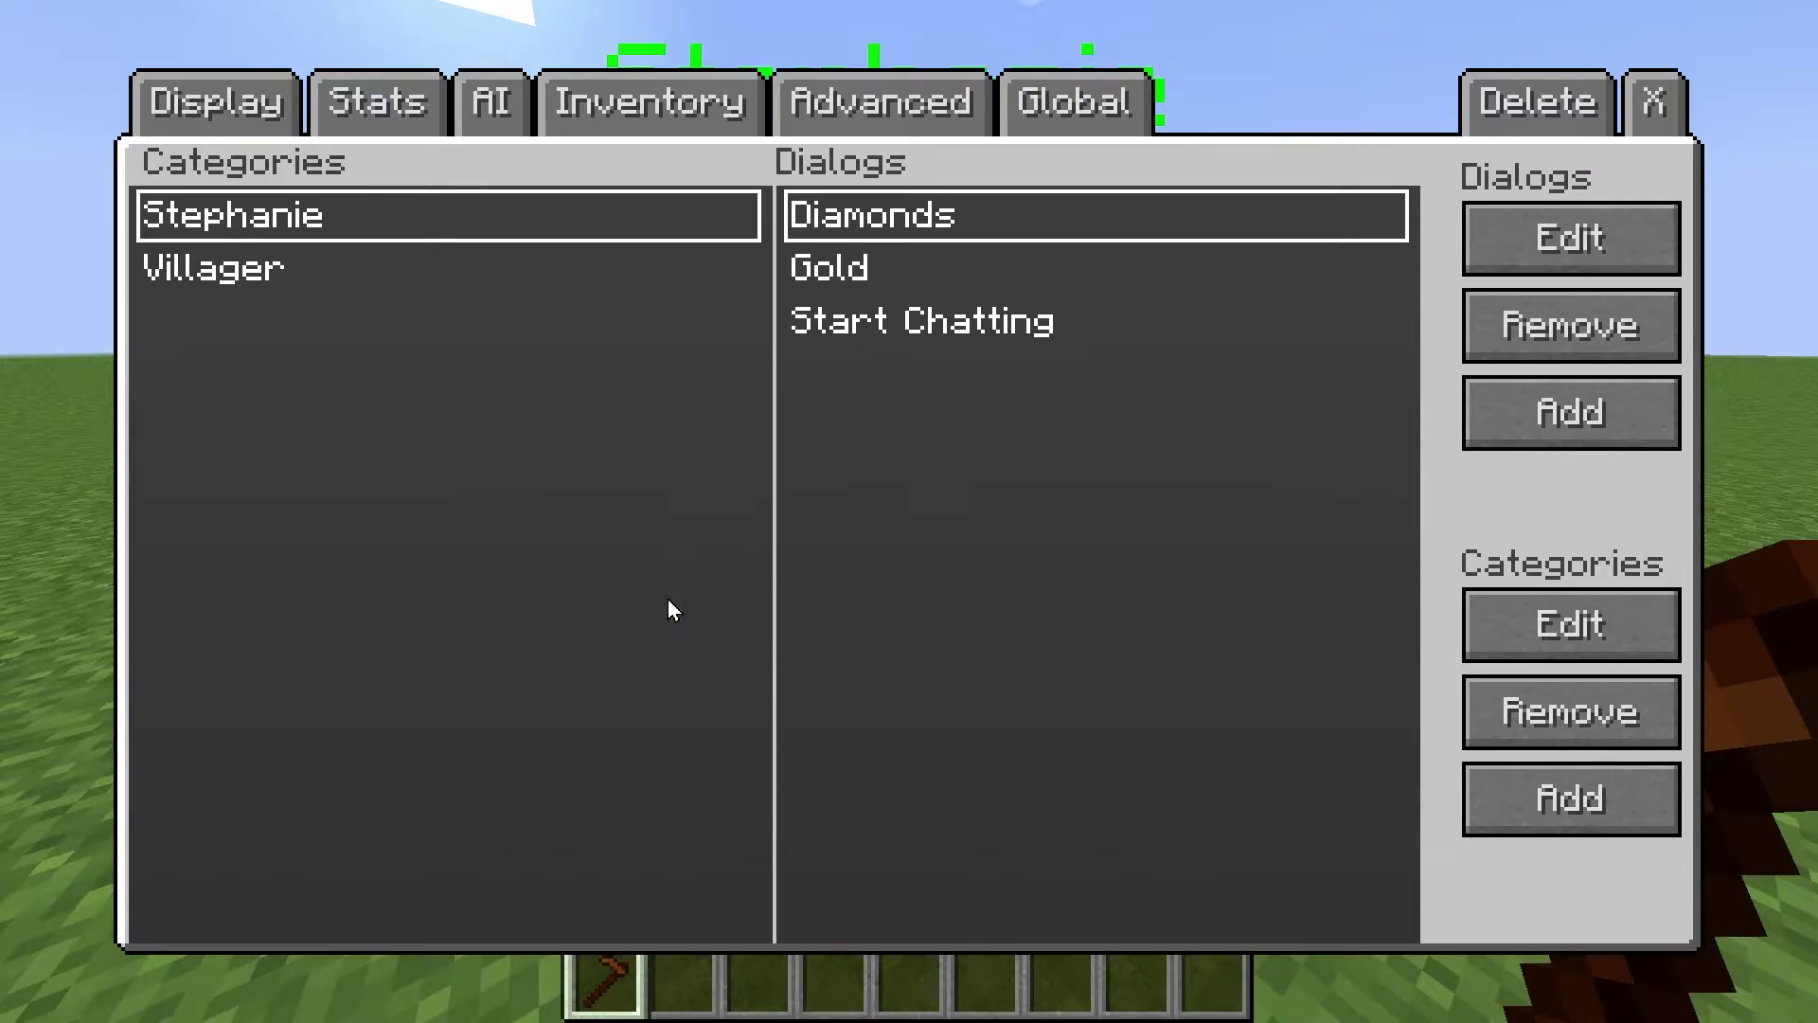
pyautogui.click(1539, 426)
pyautogui.press('BackSpace')
pyautogui.press('BackSpace')
pyautogui.press('BackSpace')
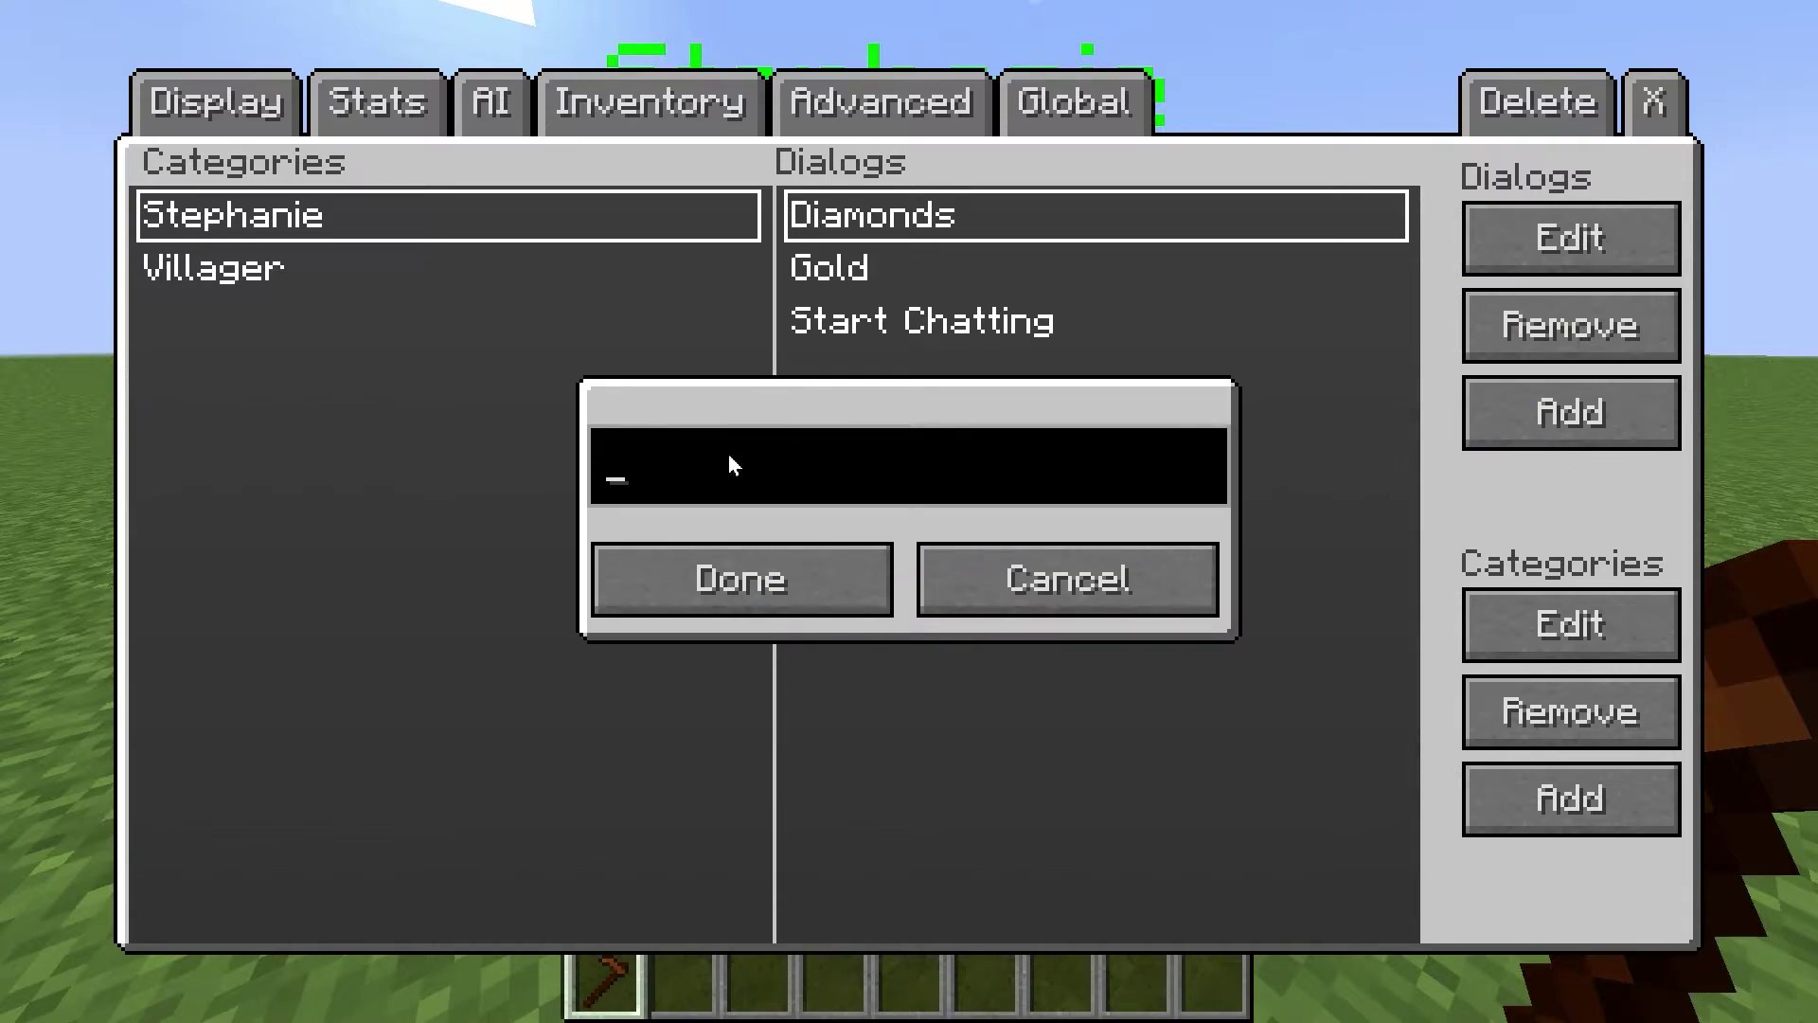
pyautogui.write('Emeralds')
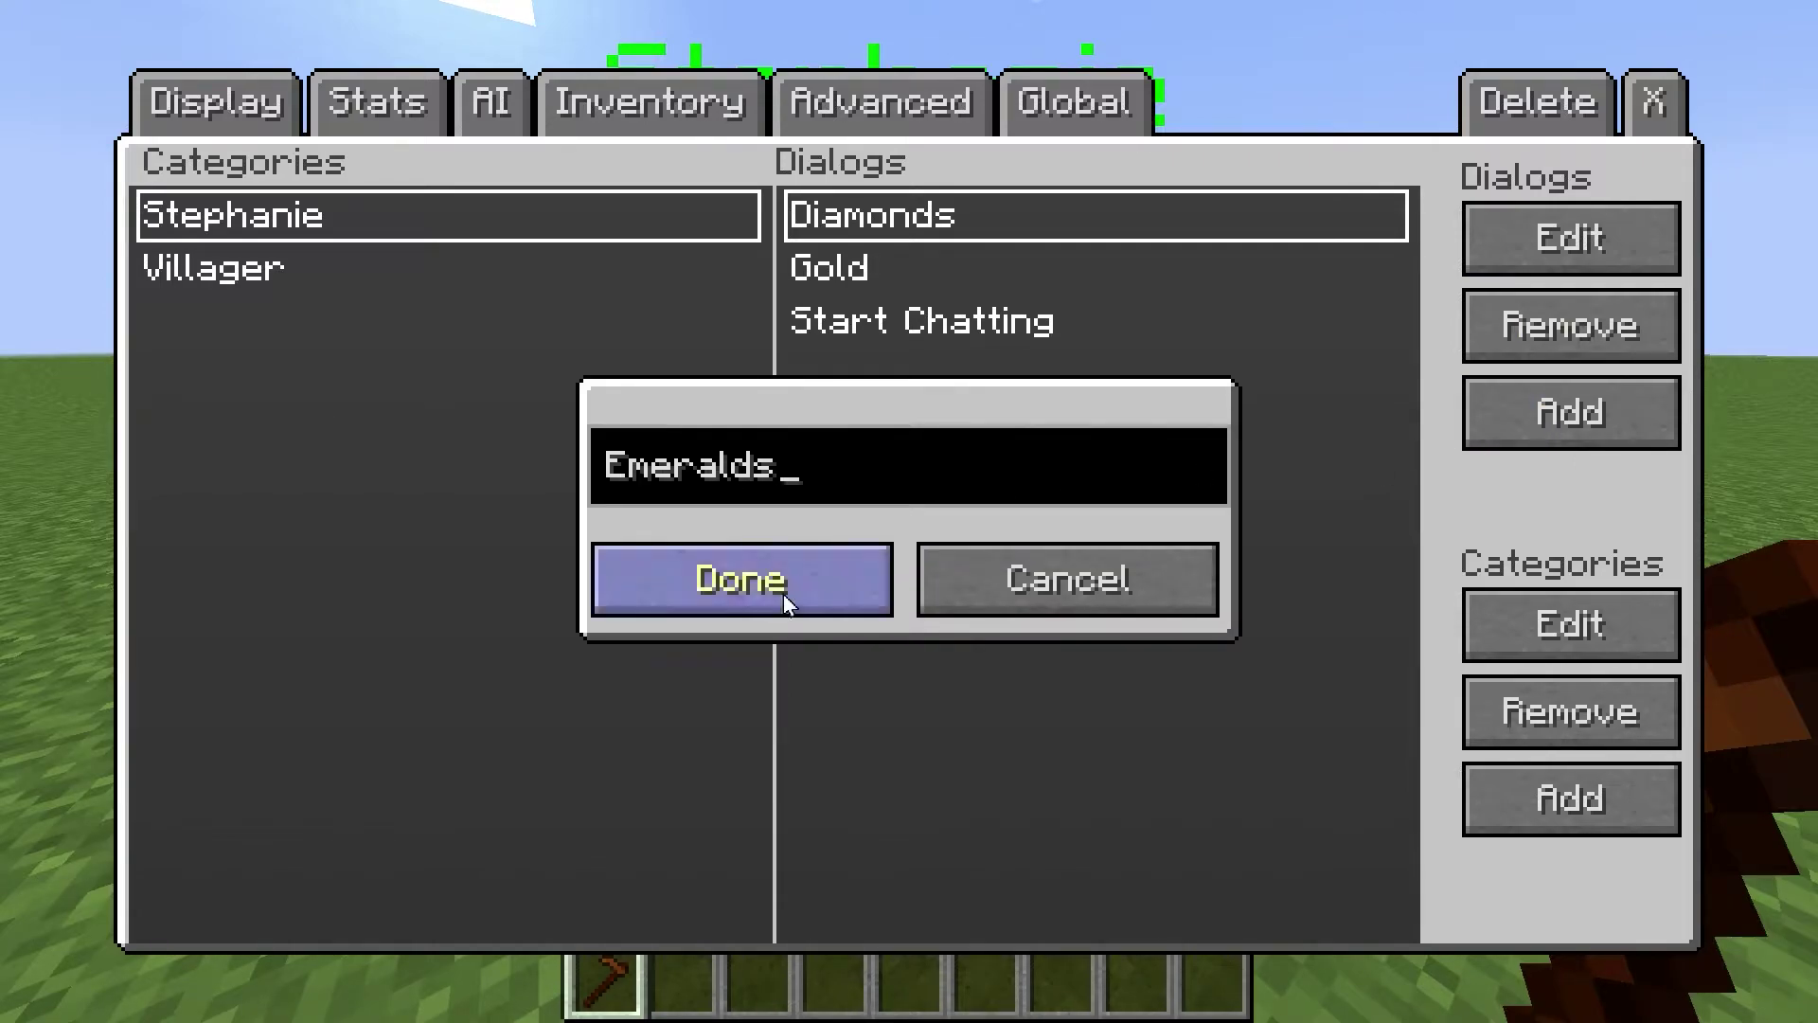
pyautogui.click(782, 594)
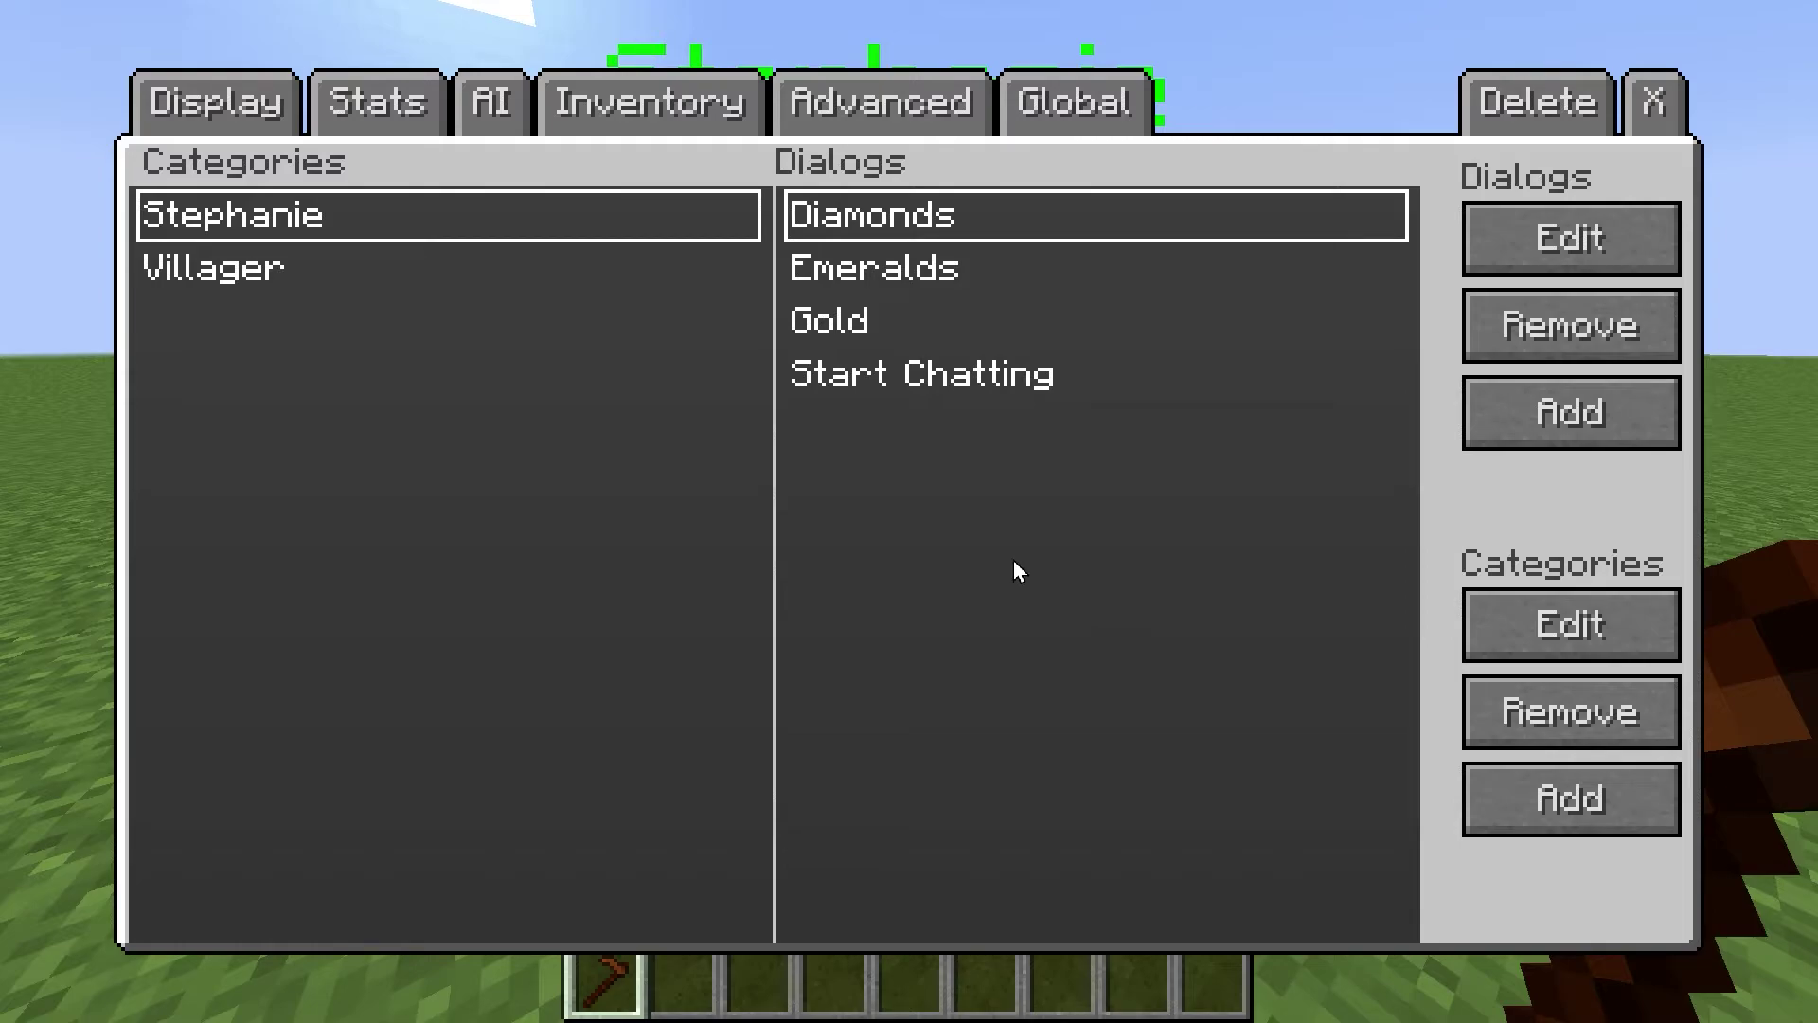
pyautogui.click(1275, 321)
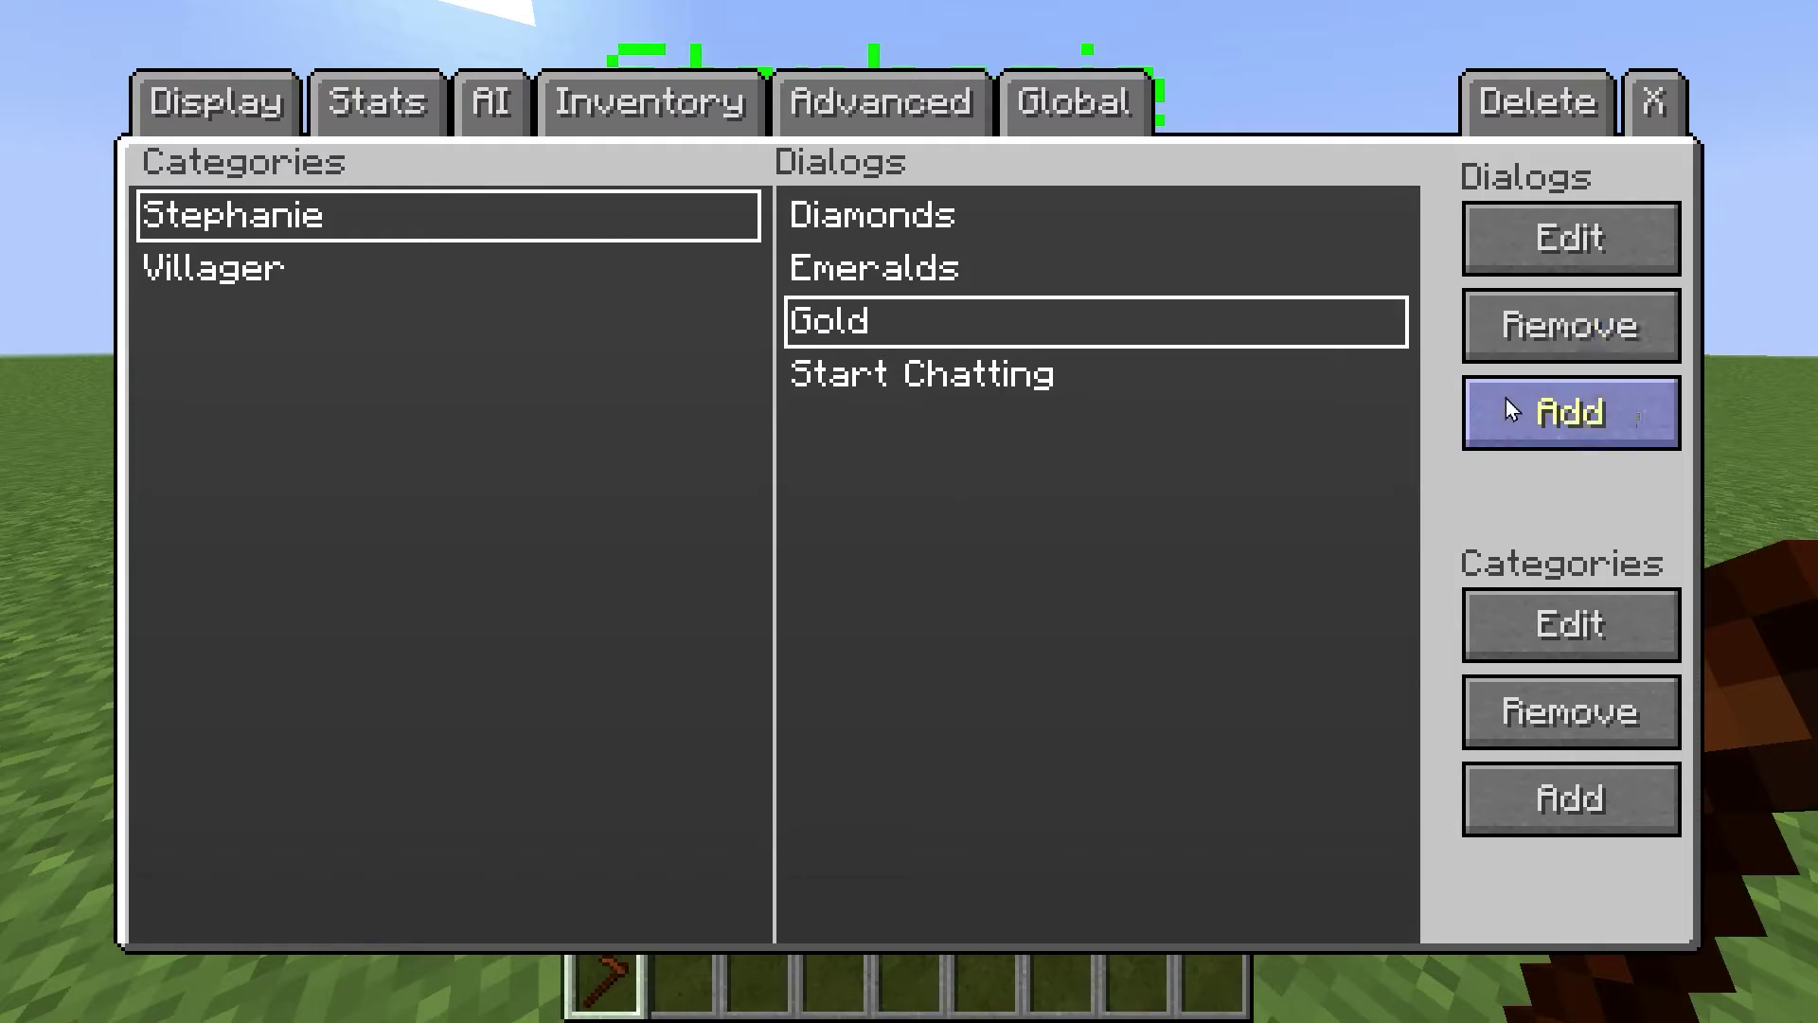
# Enter 'I could make some earrings with this' as the Gold dialog's text
pyautogui.click(1570, 236)
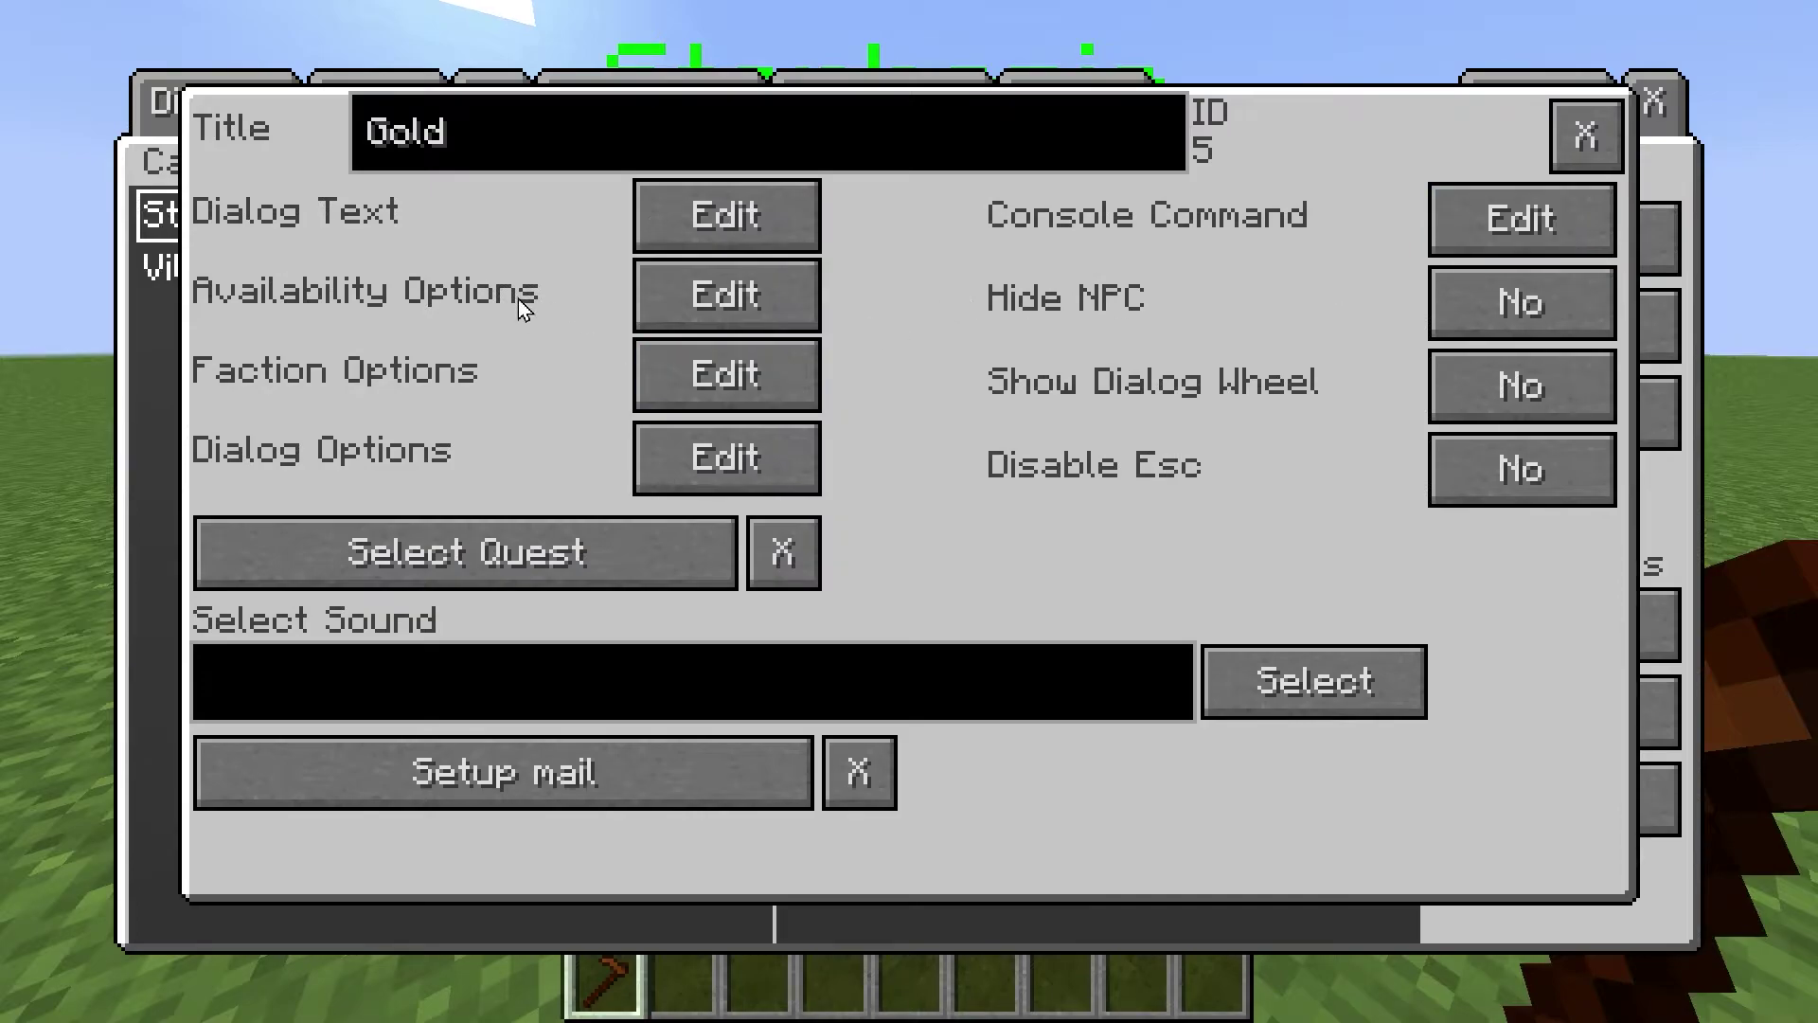
pyautogui.click(729, 216)
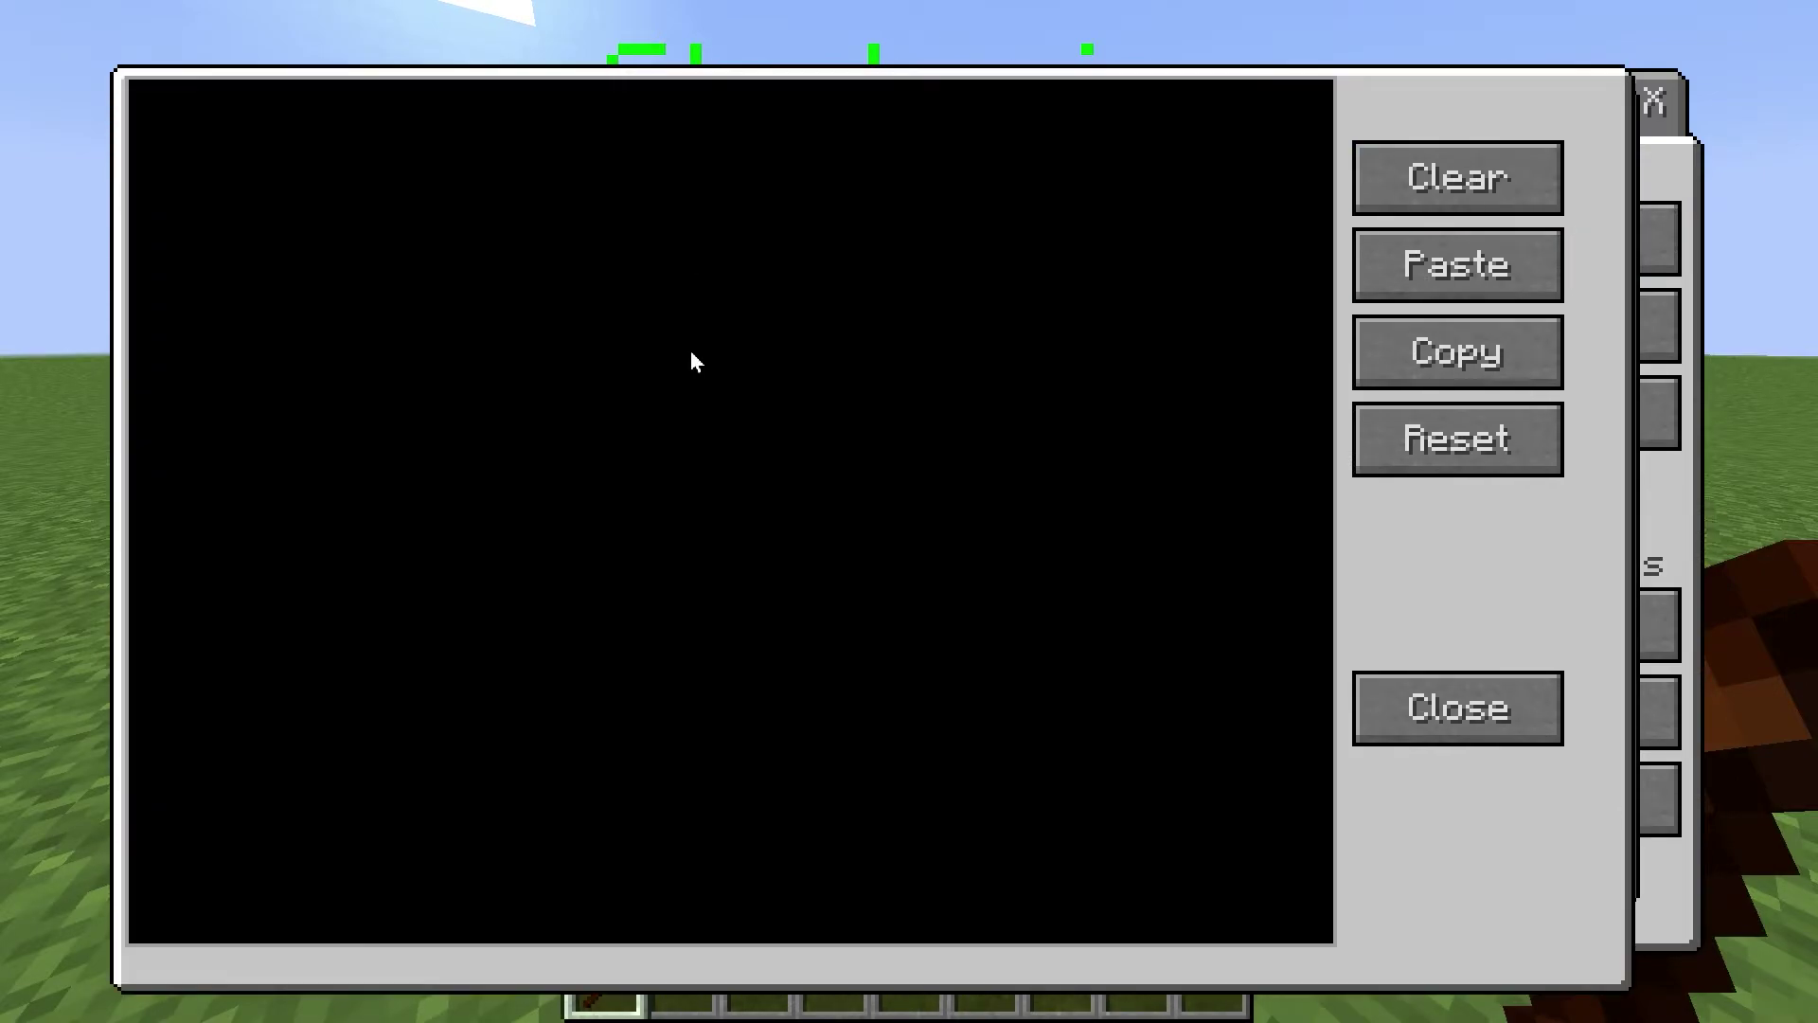
pyautogui.write('I could make some ea')
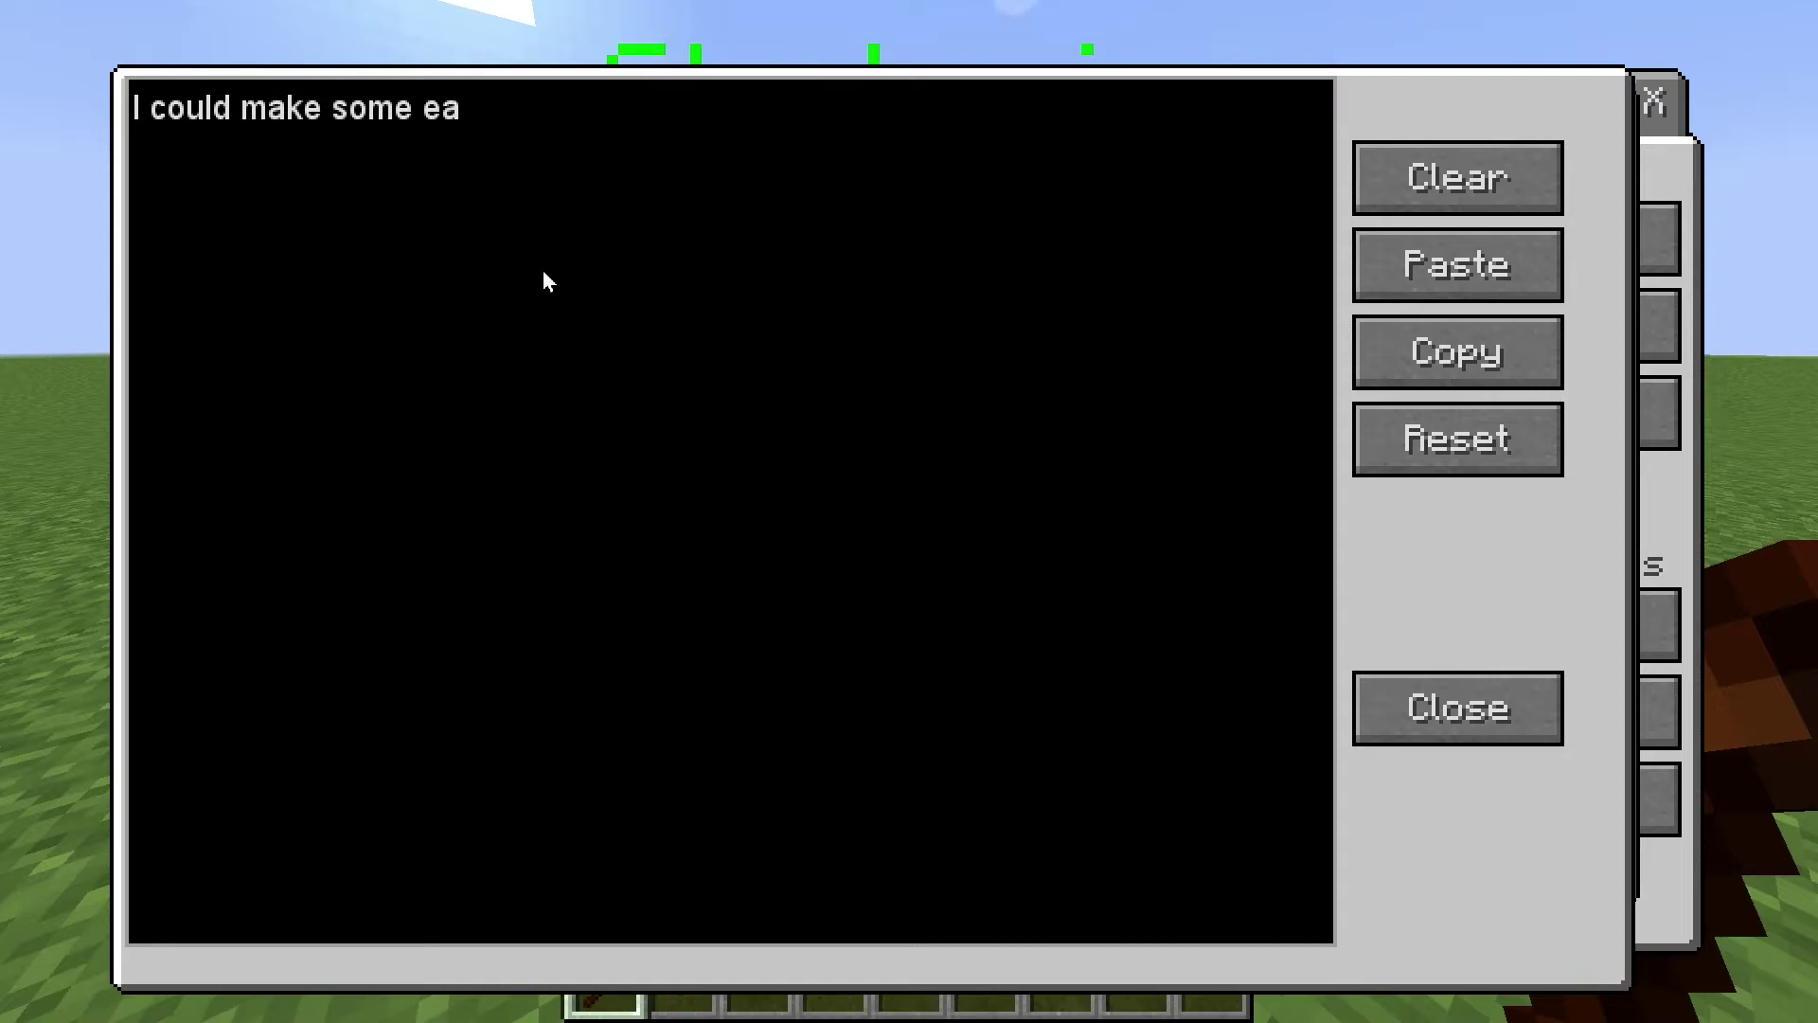
pyautogui.write('rrings with this')
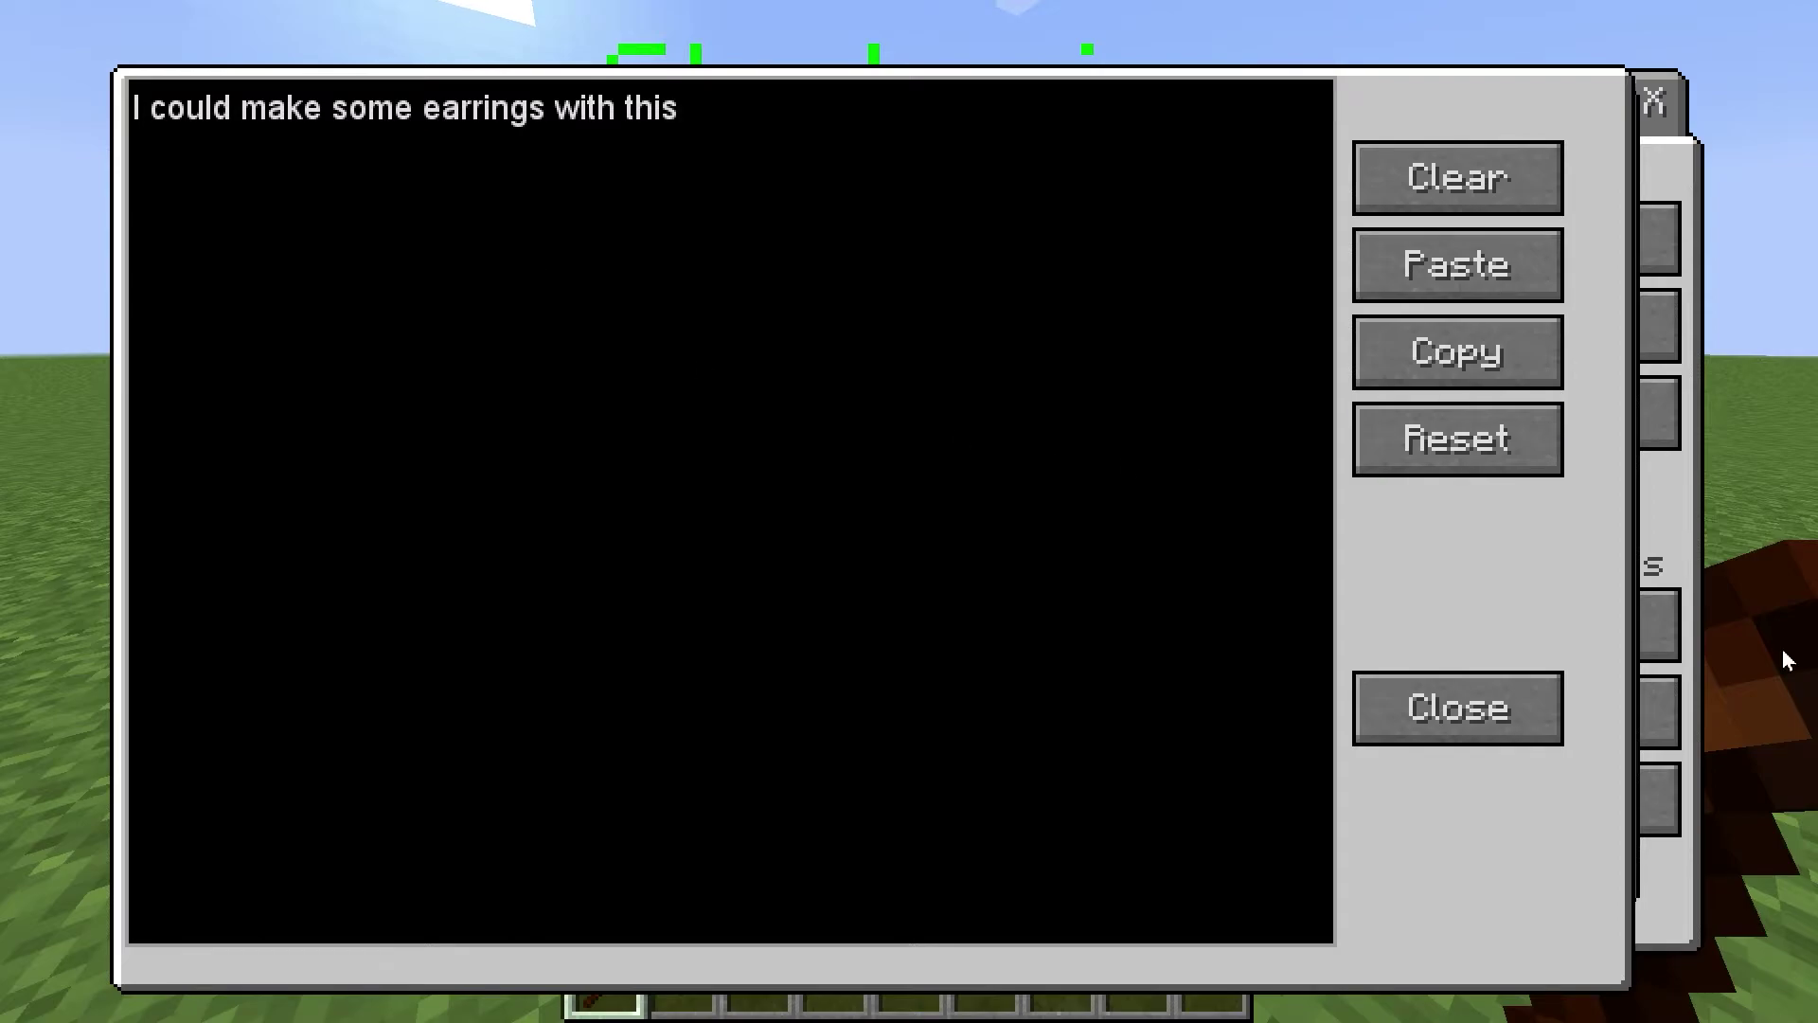
pyautogui.click(1444, 730)
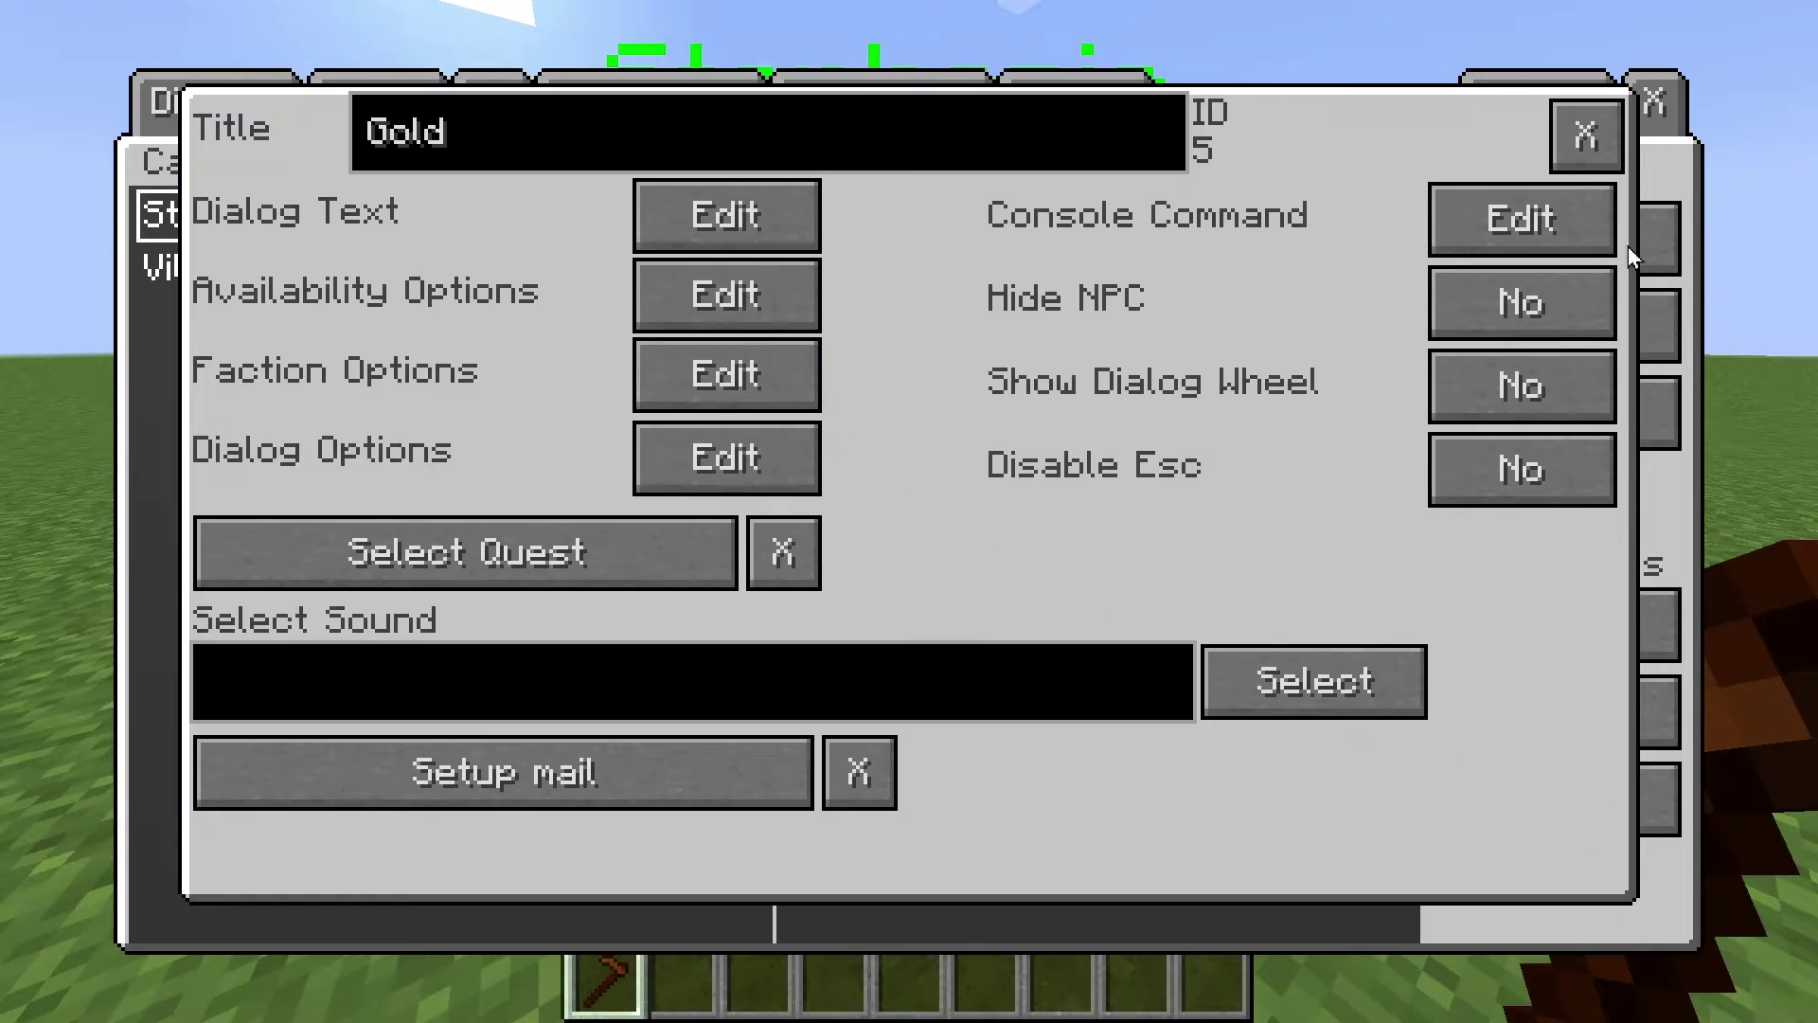
# Open the Diamonds dialog and set its text to 'I could get a ring'
pyautogui.click(1585, 140)
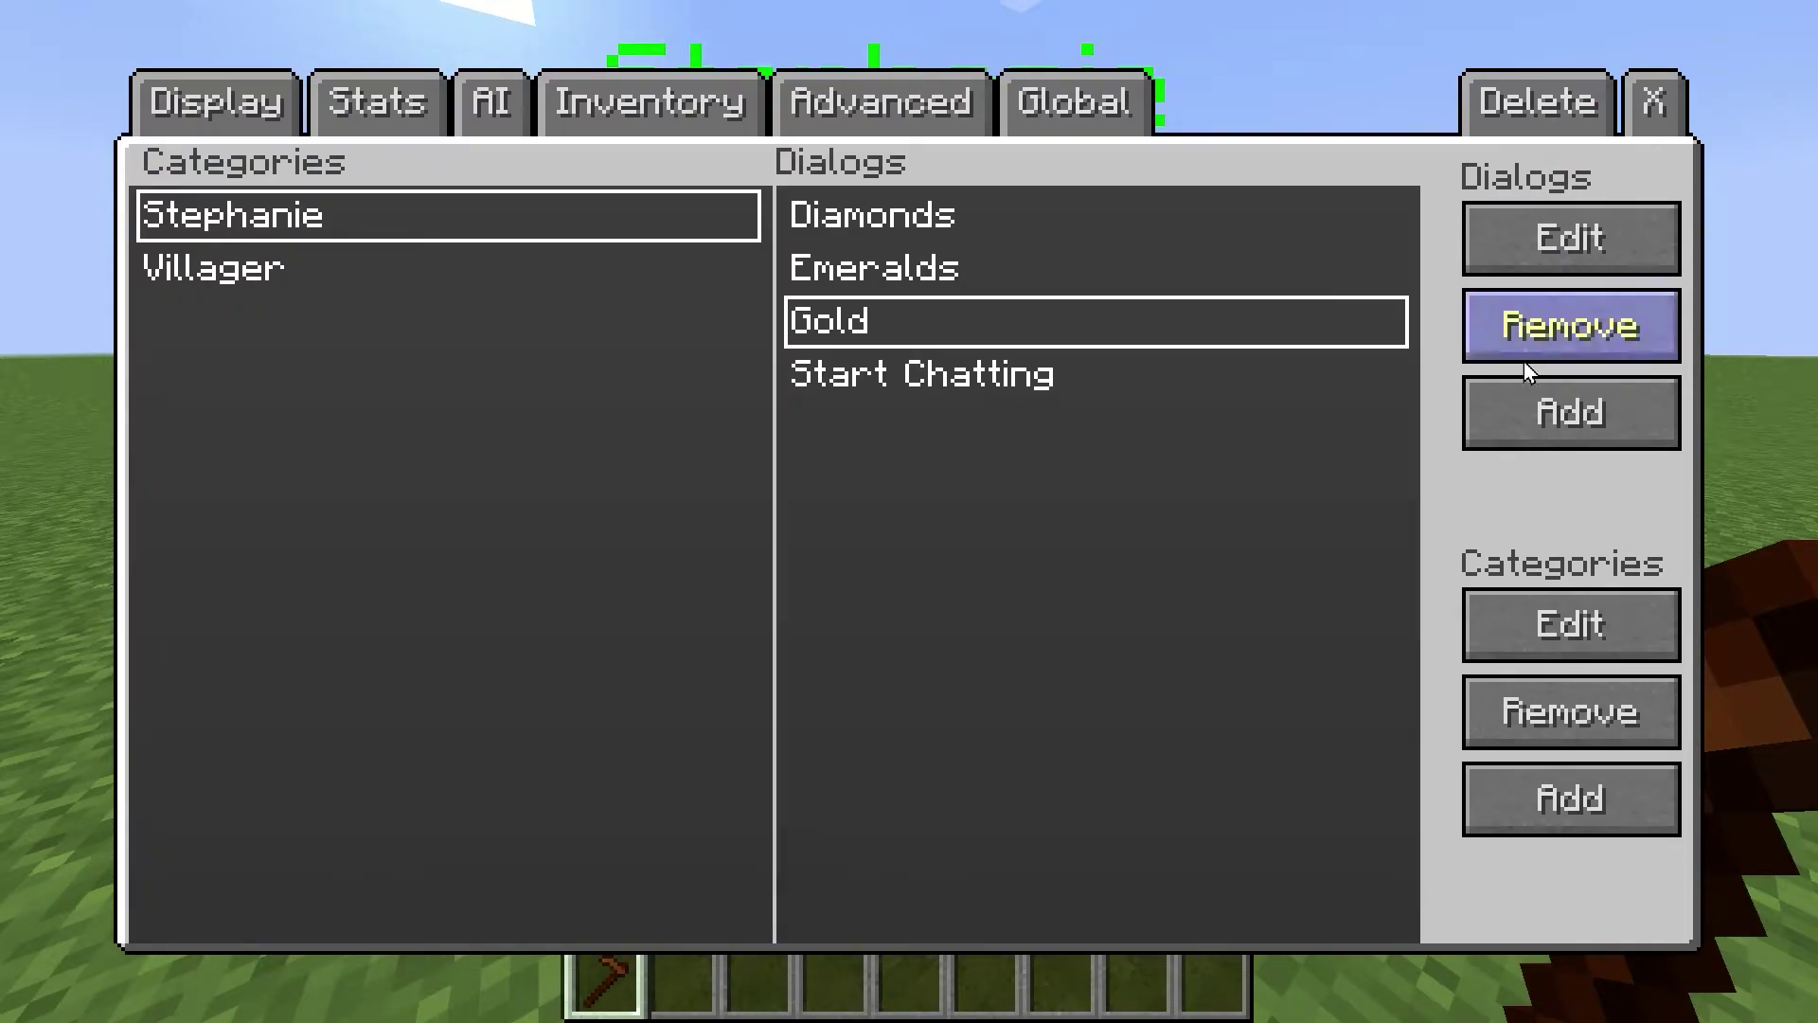
pyautogui.click(888, 219)
pyautogui.click(1577, 261)
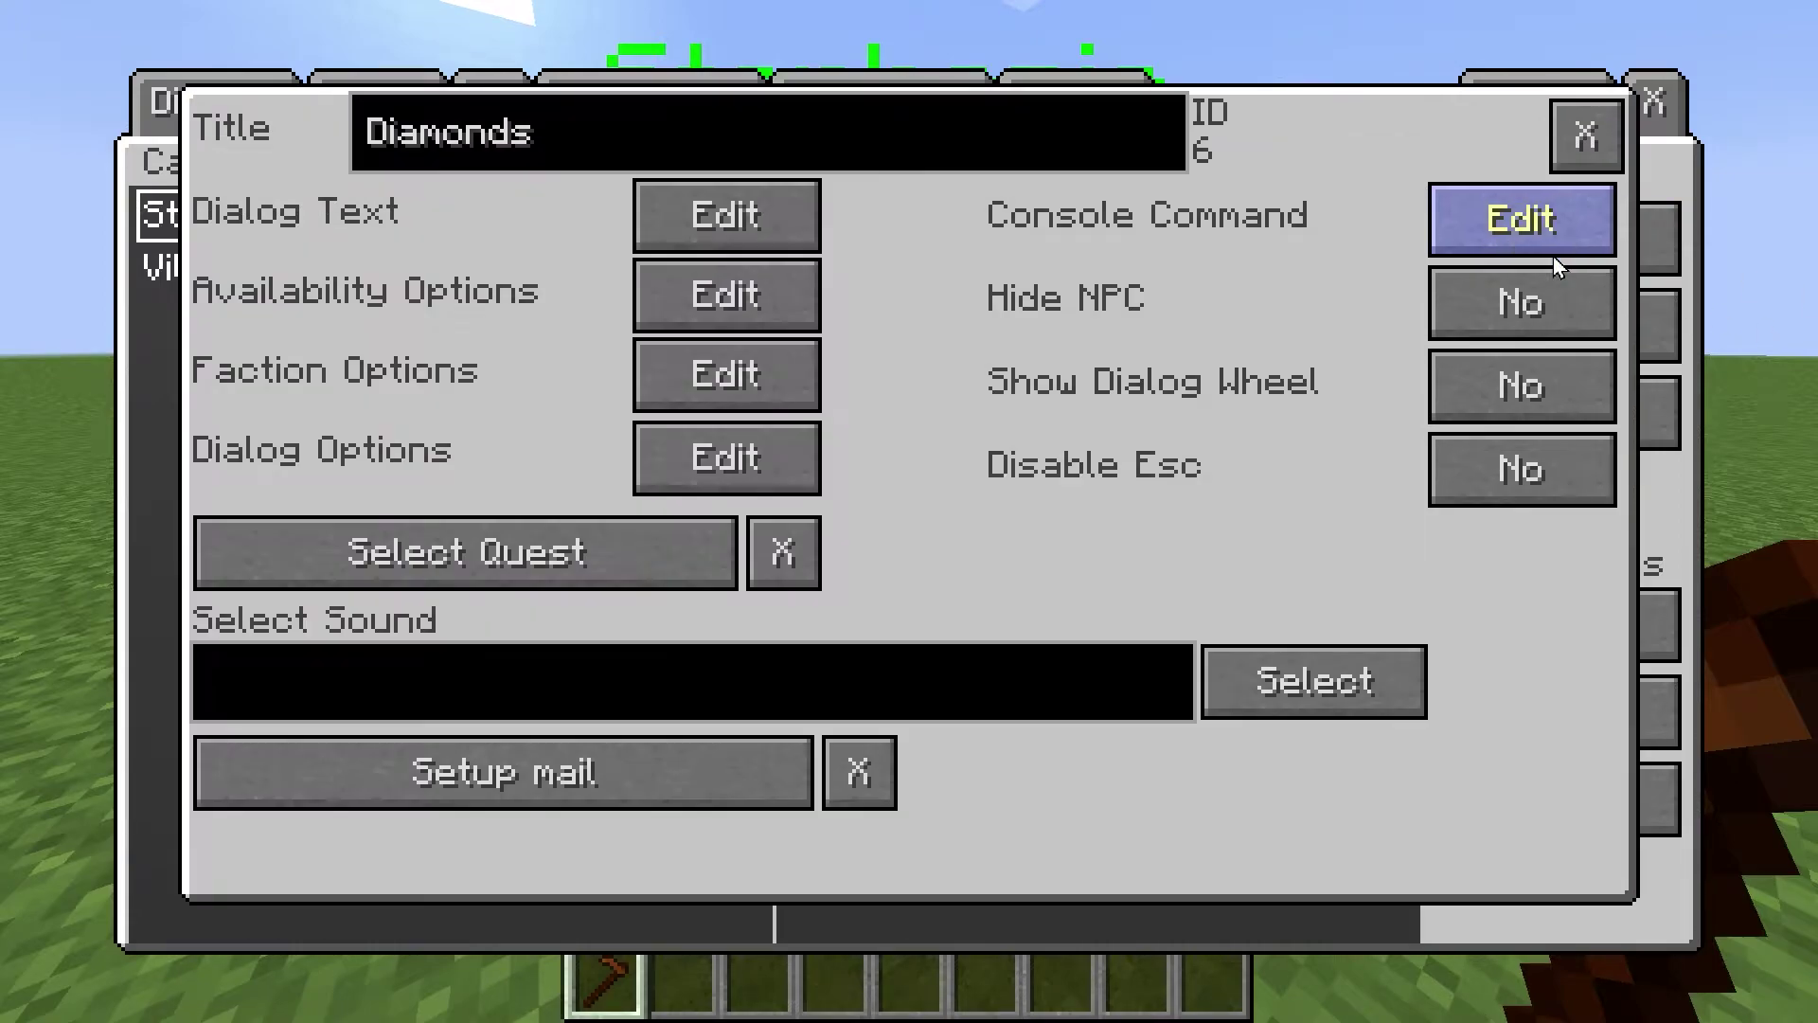
pyautogui.click(720, 213)
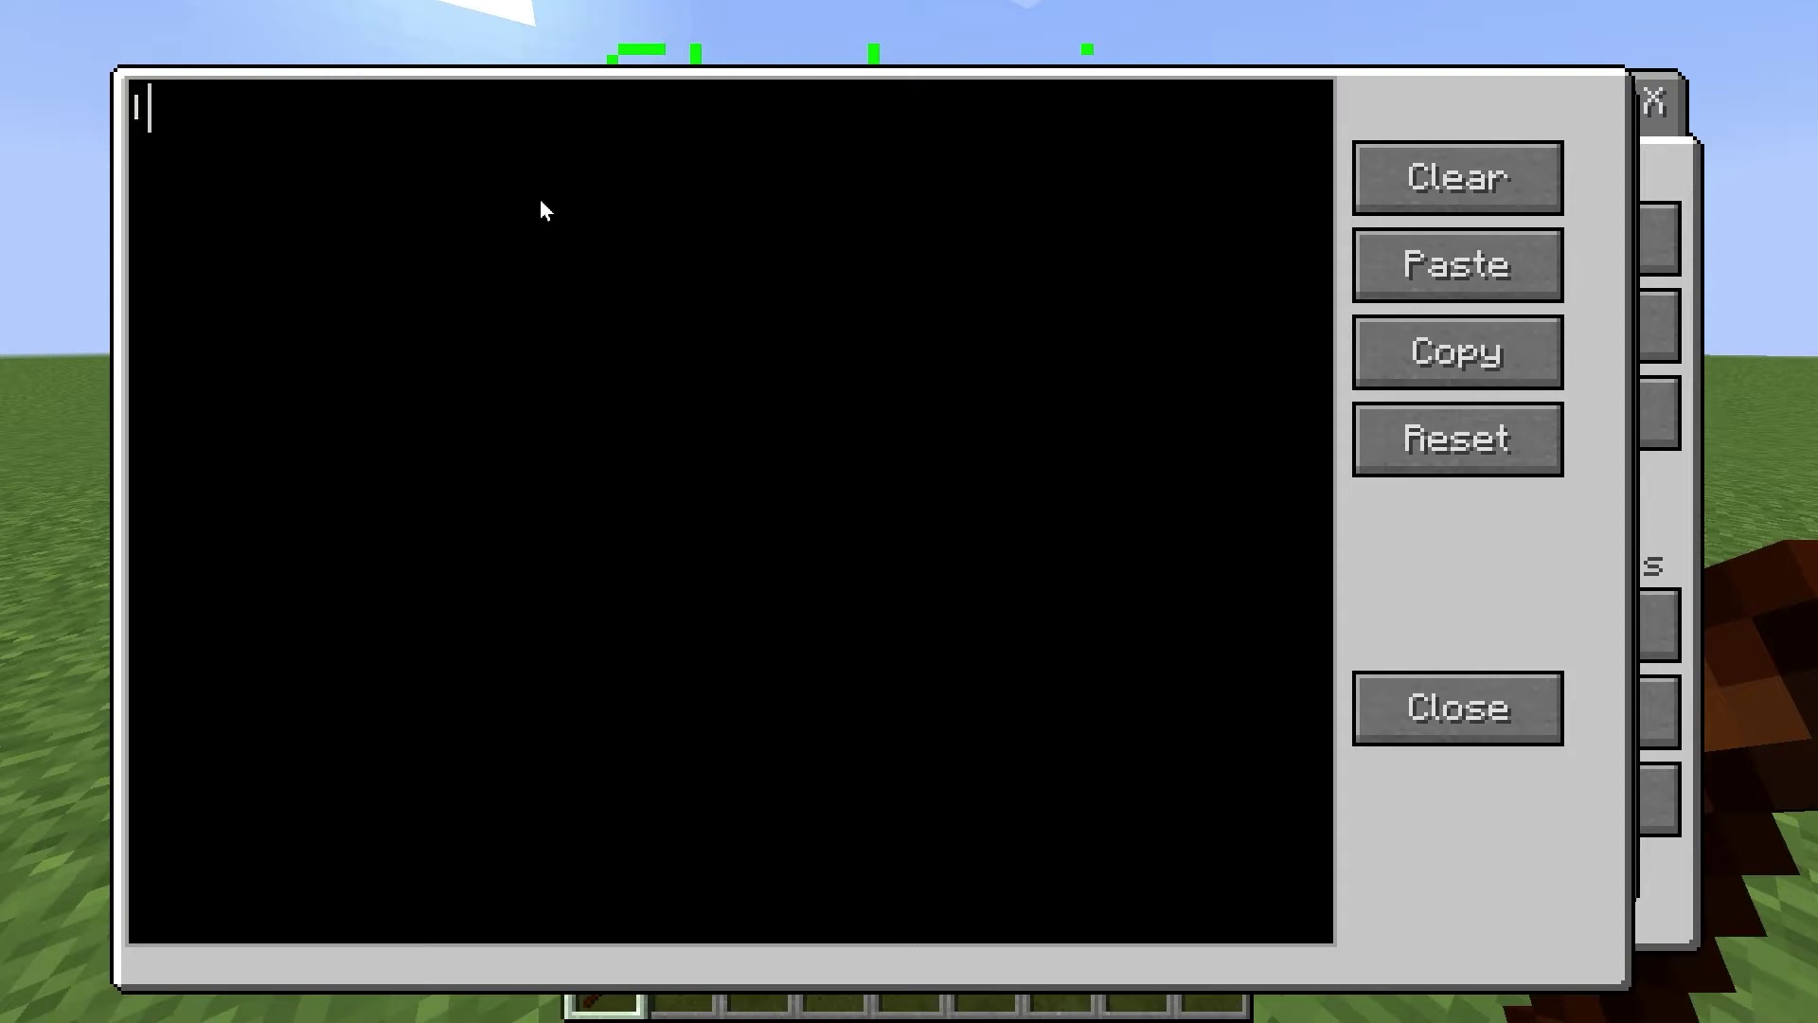
pyautogui.write('I could get sa')
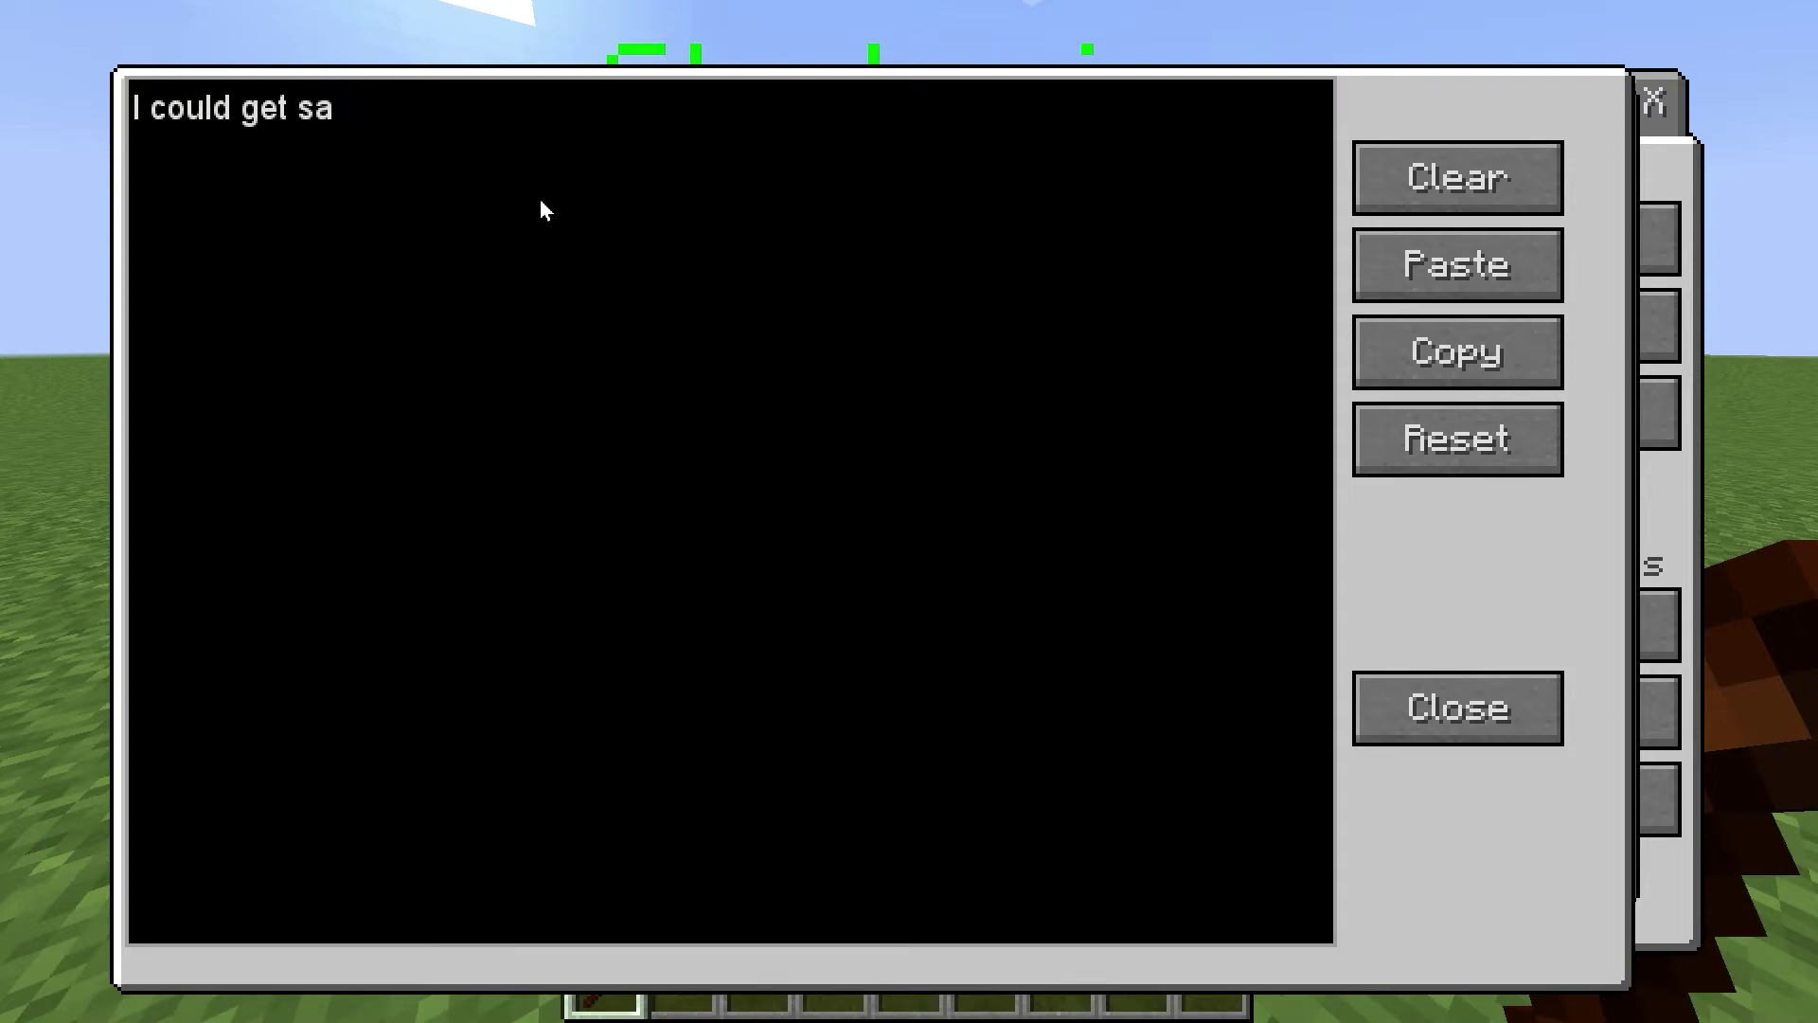
pyautogui.press('BackSpace')
pyautogui.press('BackSpace')
pyautogui.write('a ring with this')
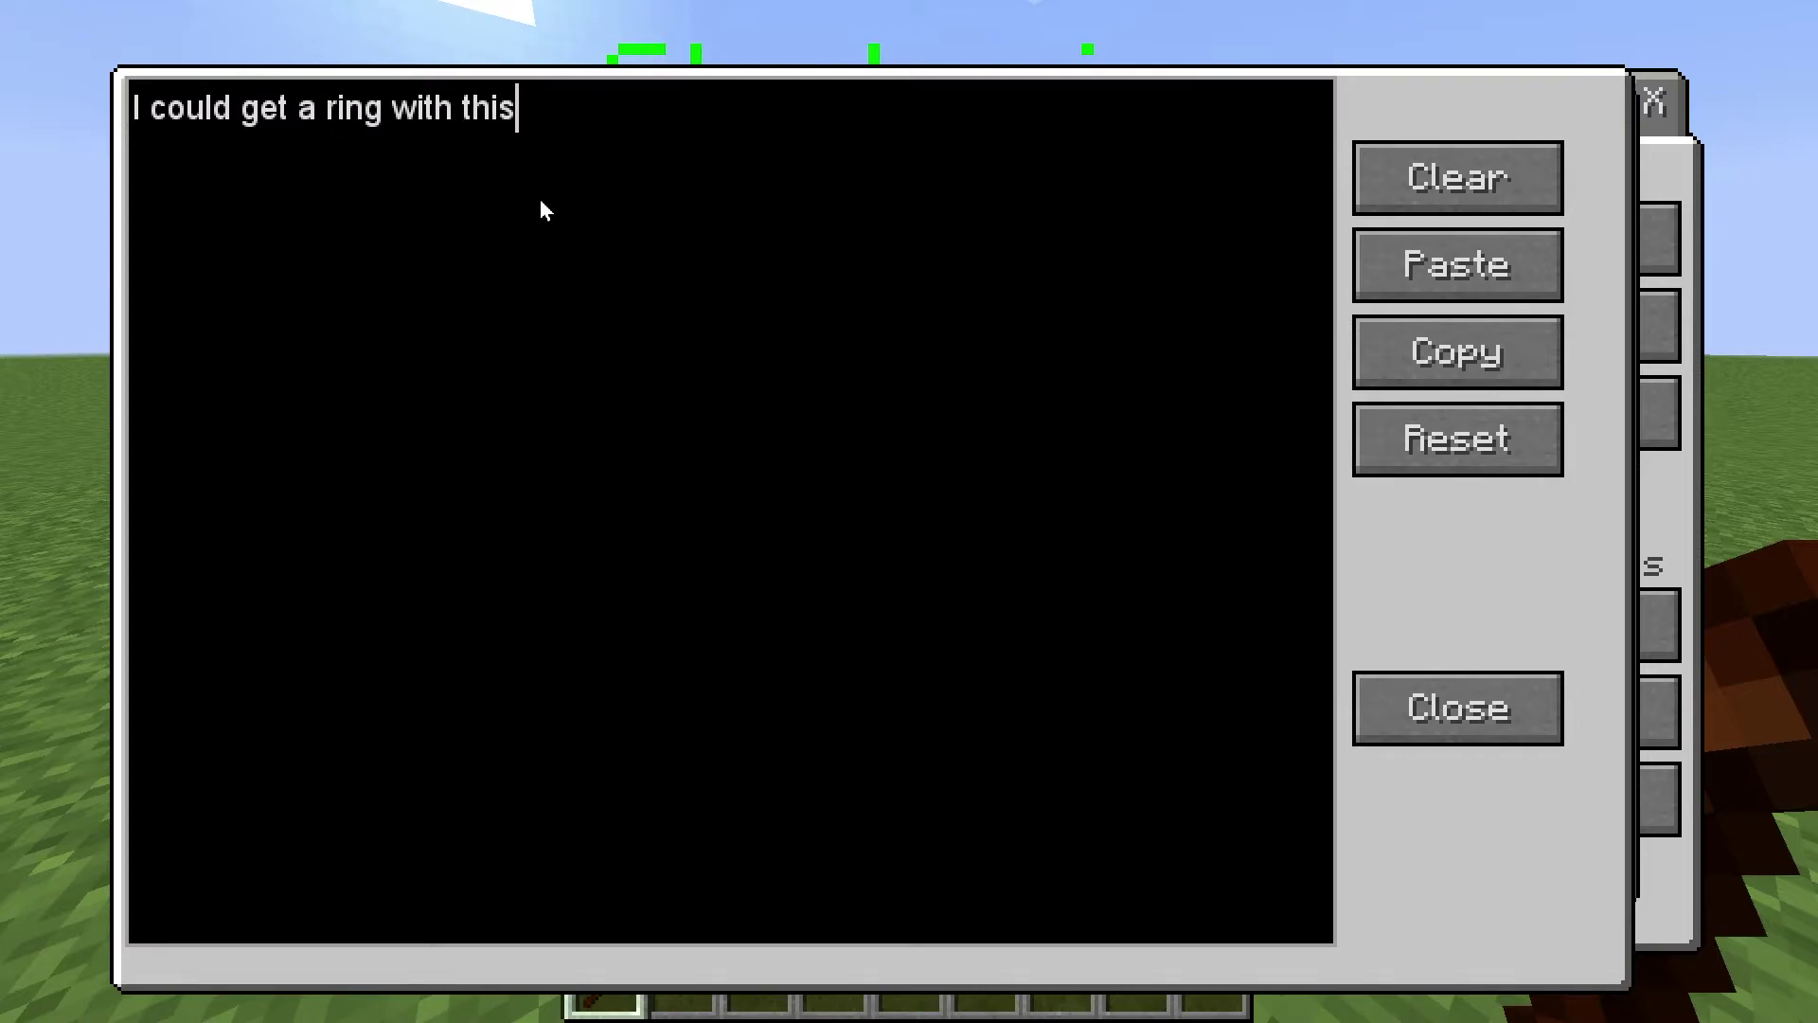
pyautogui.press('BackSpace')
pyautogui.press('BackSpace')
pyautogui.press('BackSpace')
pyautogui.press('BackSpace')
pyautogui.press('BackSpace')
pyautogui.press('BackSpace')
pyautogui.press('BackSpace')
pyautogui.press('BackSpace')
pyautogui.press('BackSpace')
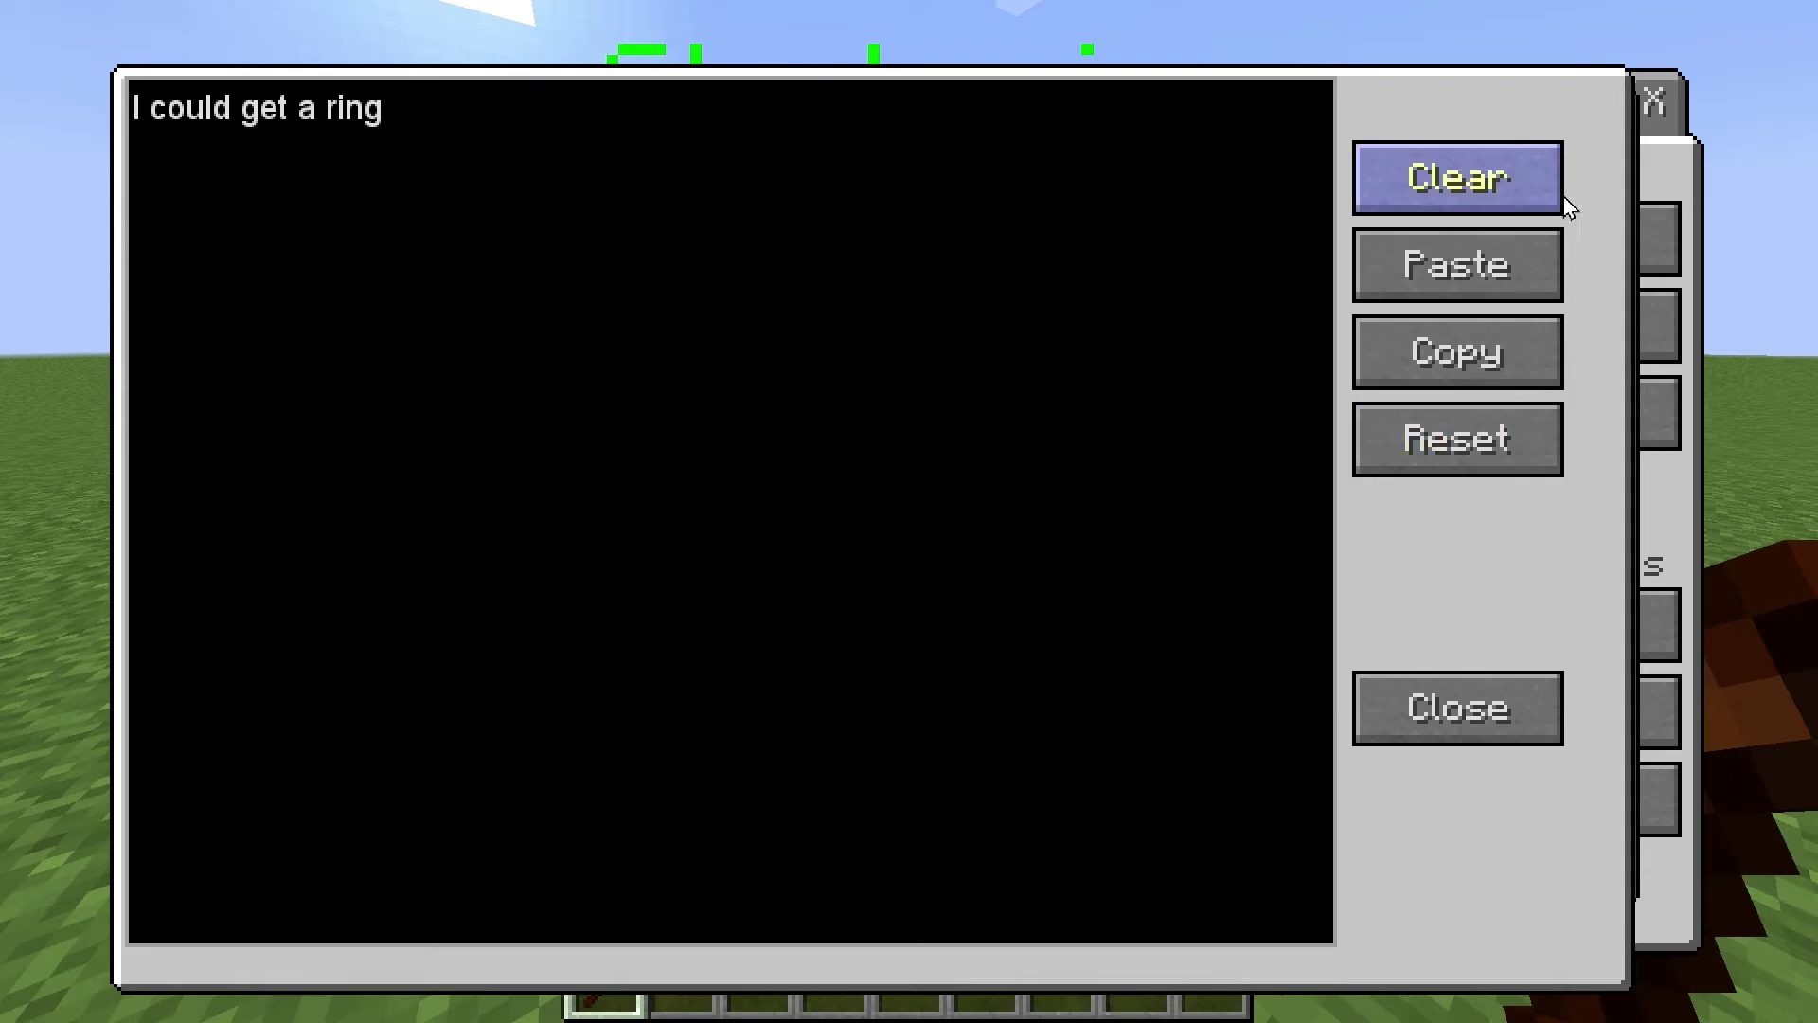
pyautogui.click(1481, 689)
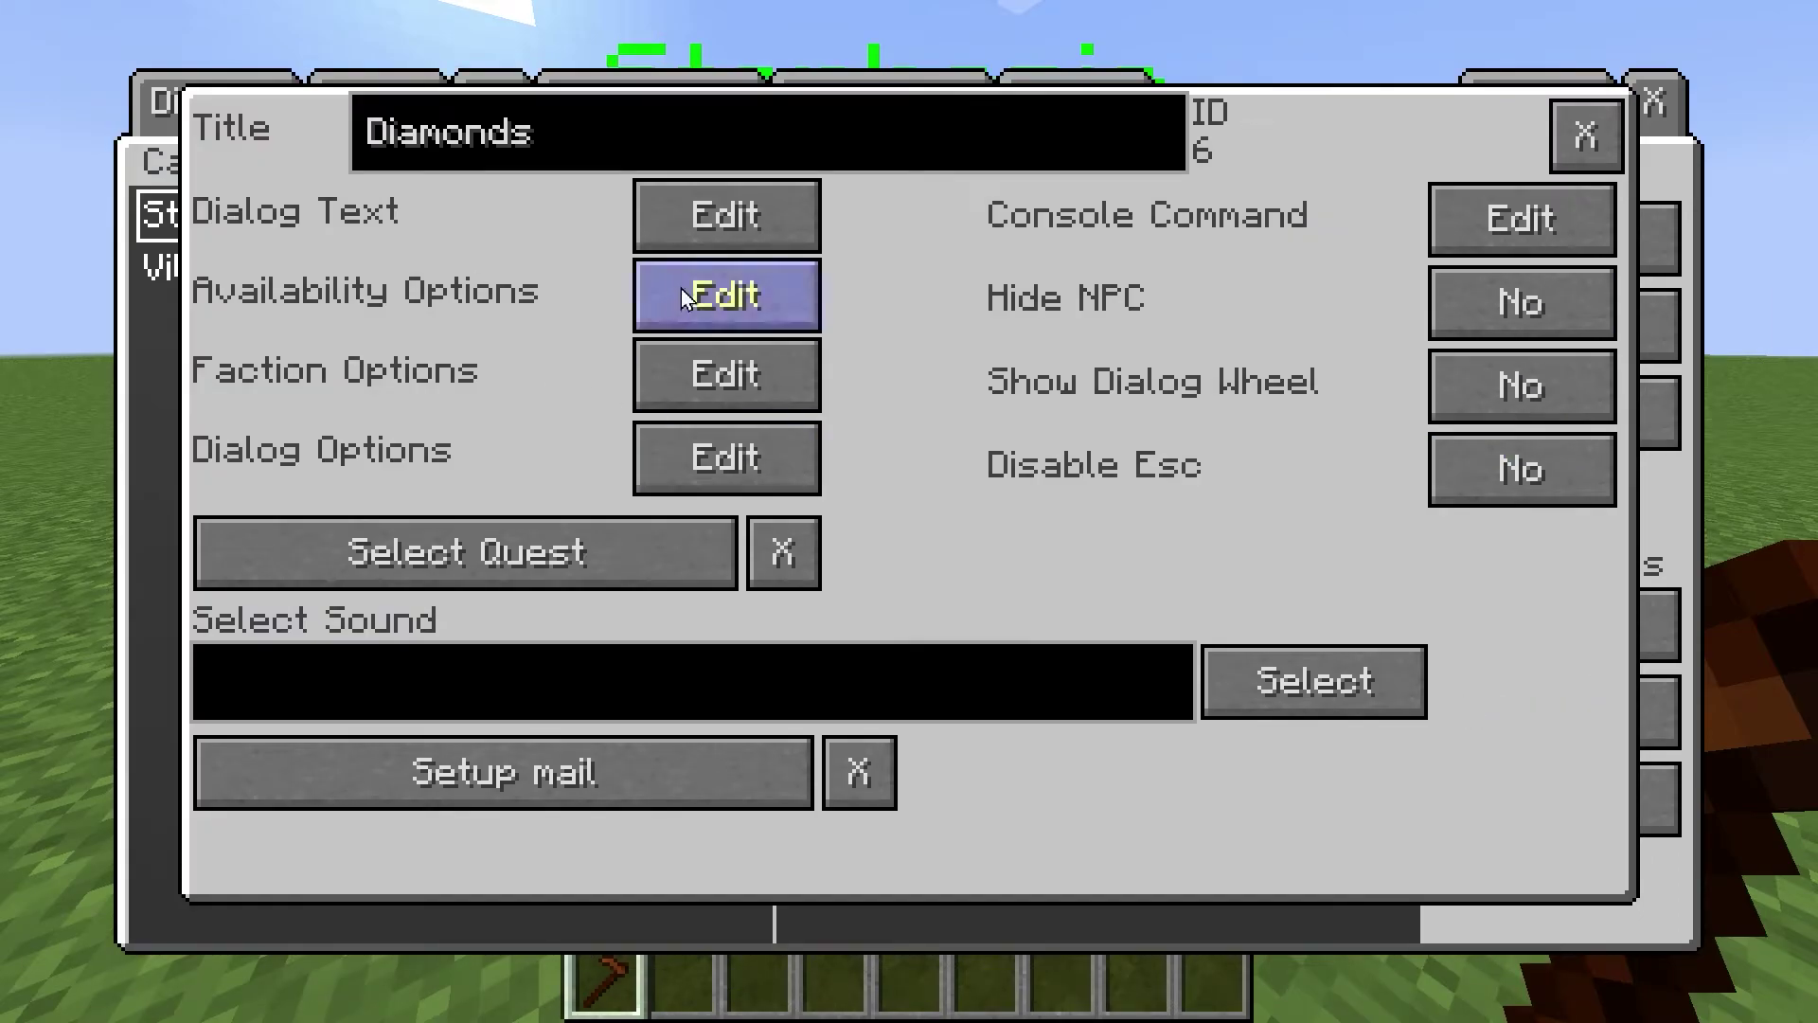
# Give the Emeralds dialog the reply 'I could get a broche' and close its settings
pyautogui.click(1585, 151)
pyautogui.click(1070, 272)
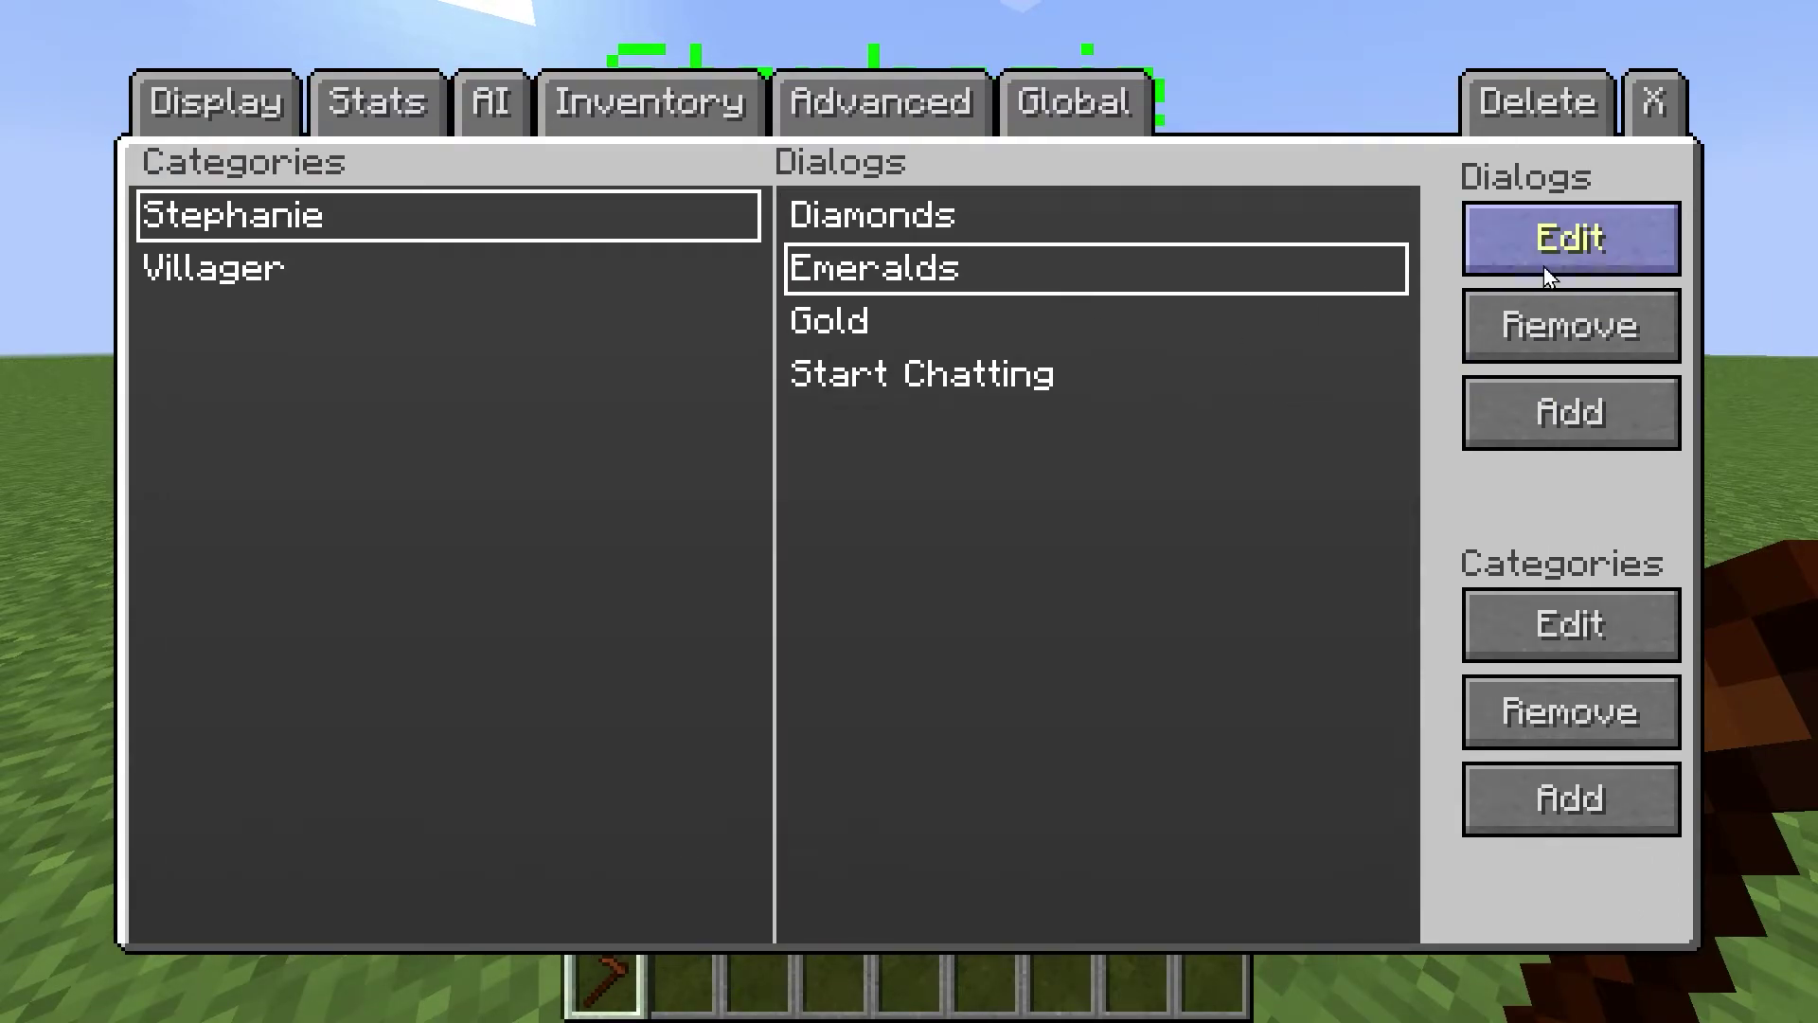
pyautogui.click(1543, 255)
pyautogui.click(767, 214)
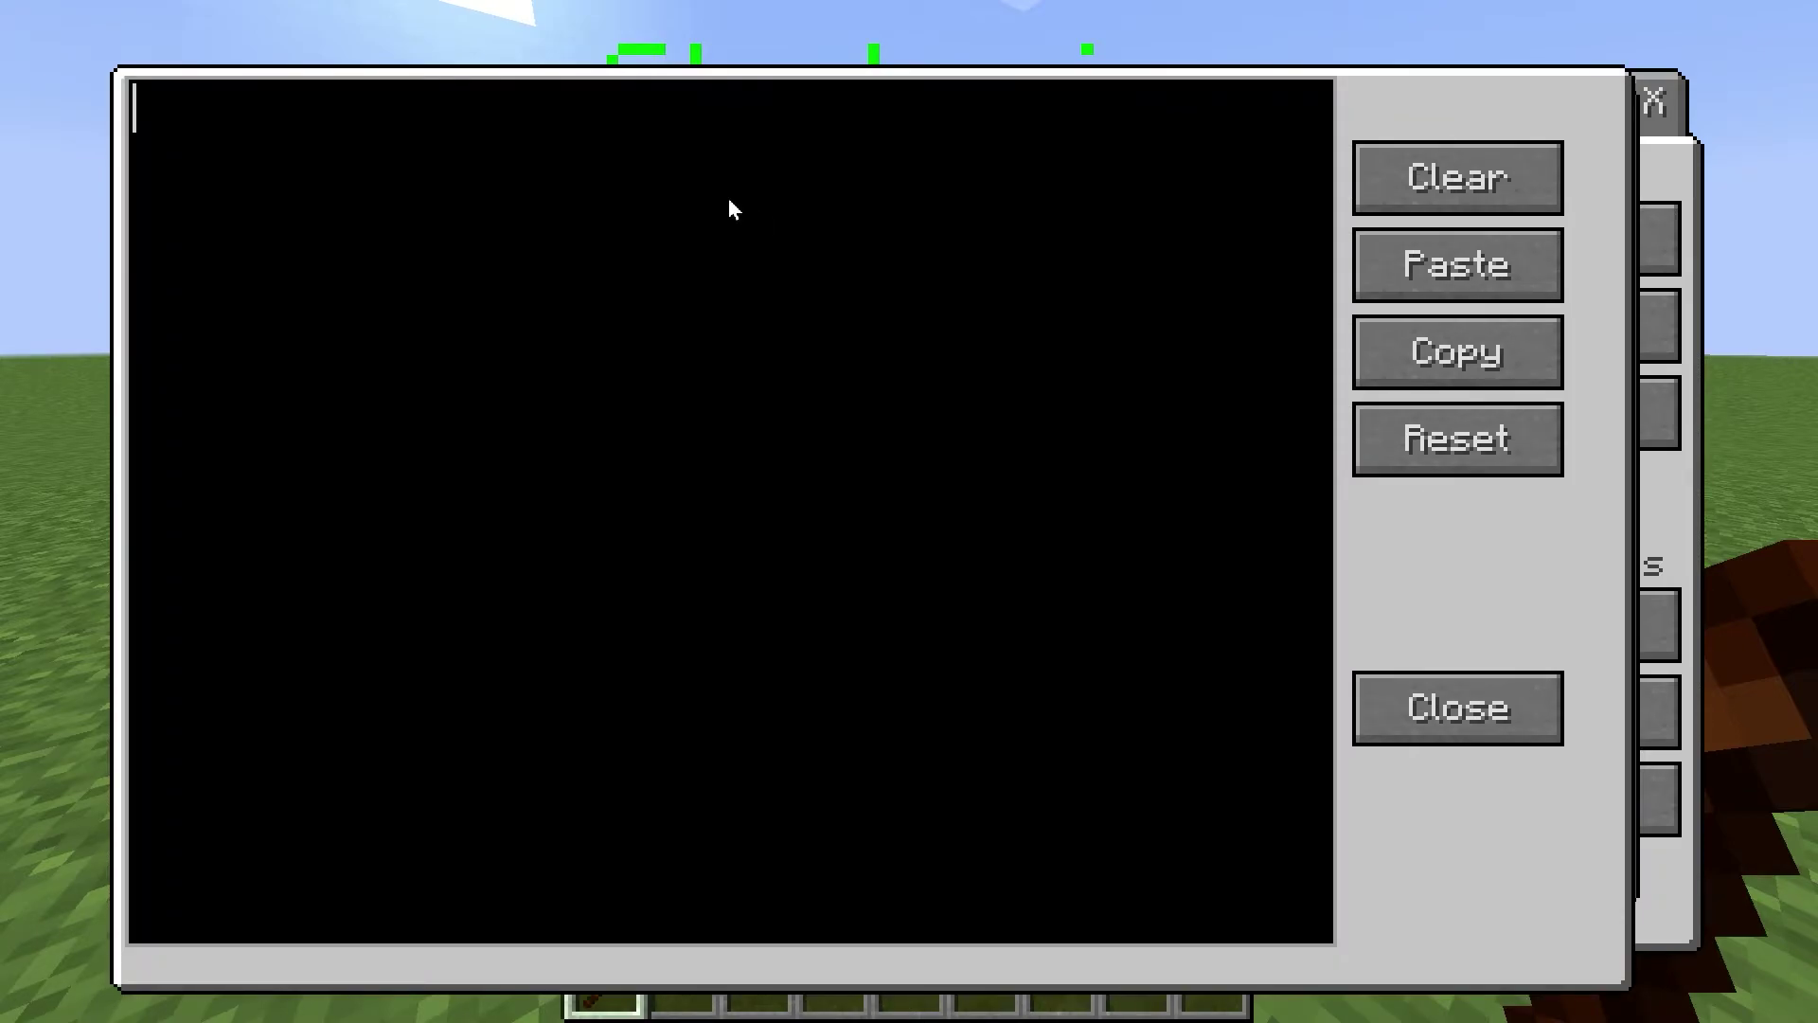
pyautogui.write('I could get a broche')
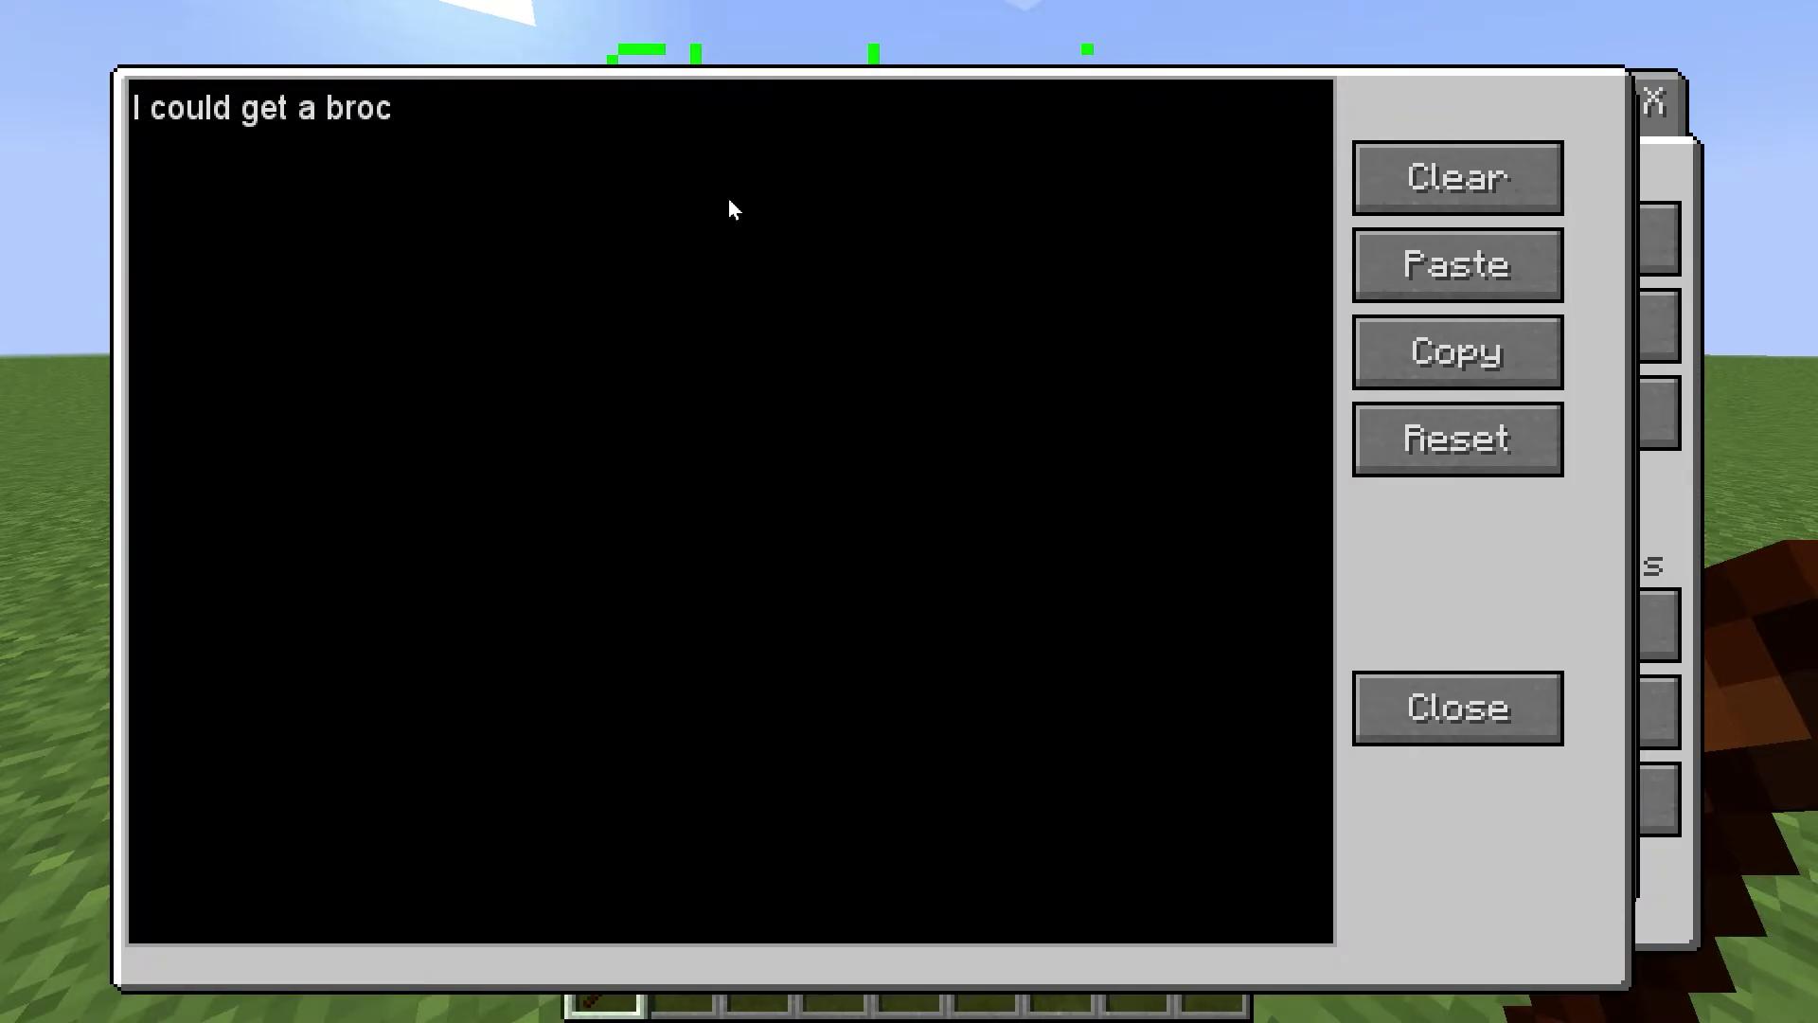
pyautogui.click(1508, 706)
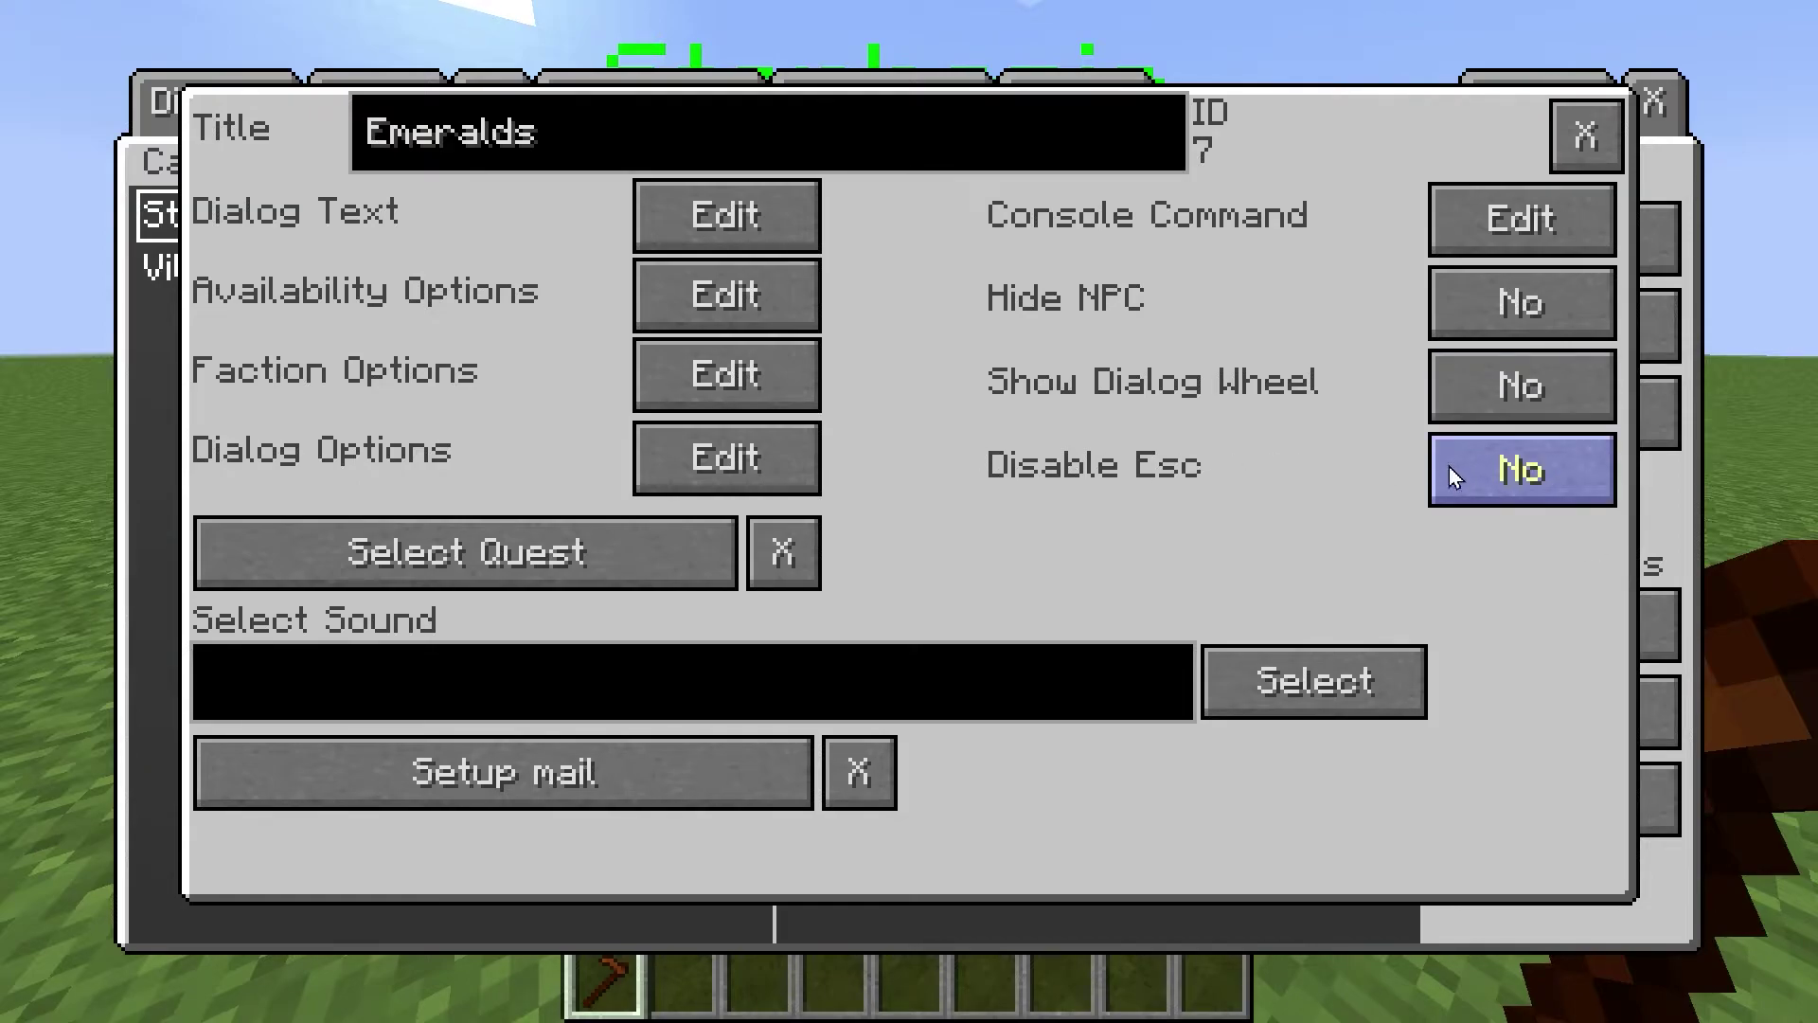
pyautogui.click(1599, 132)
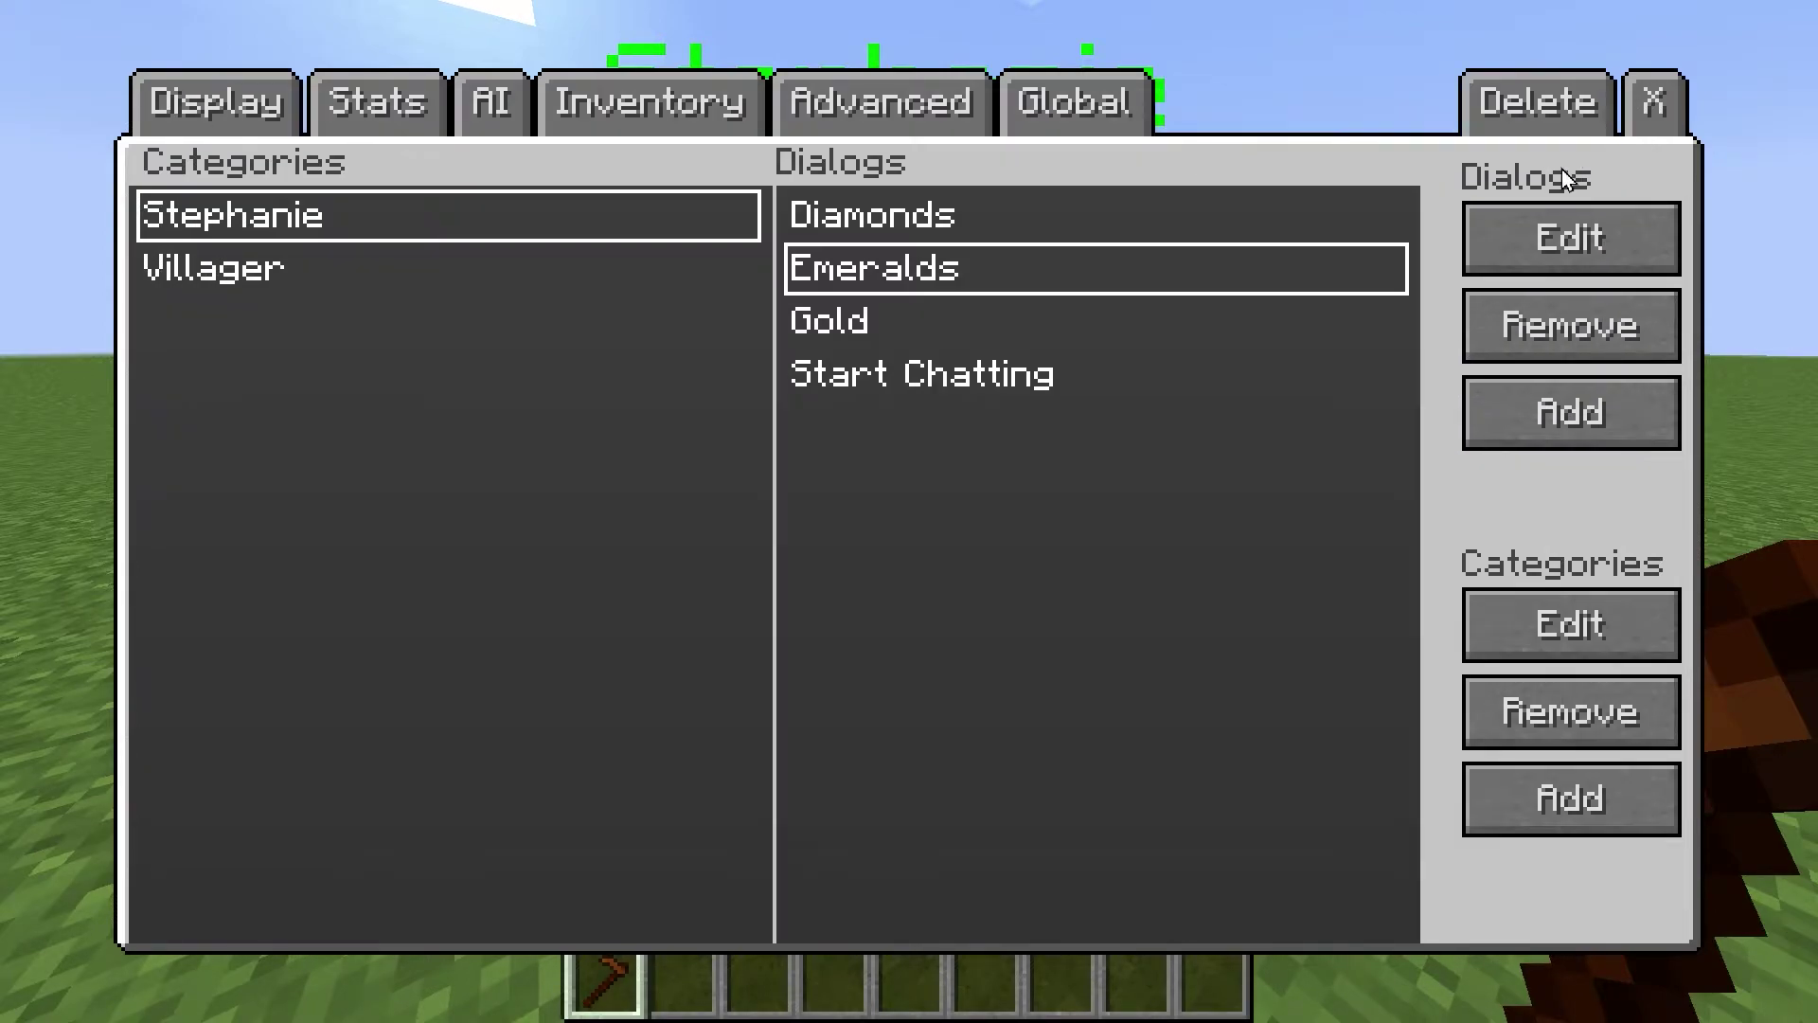
# Link Start Chatting's 'I've got gold' option to the Stephanie > Gold dialog
pyautogui.click(877, 376)
pyautogui.click(1525, 236)
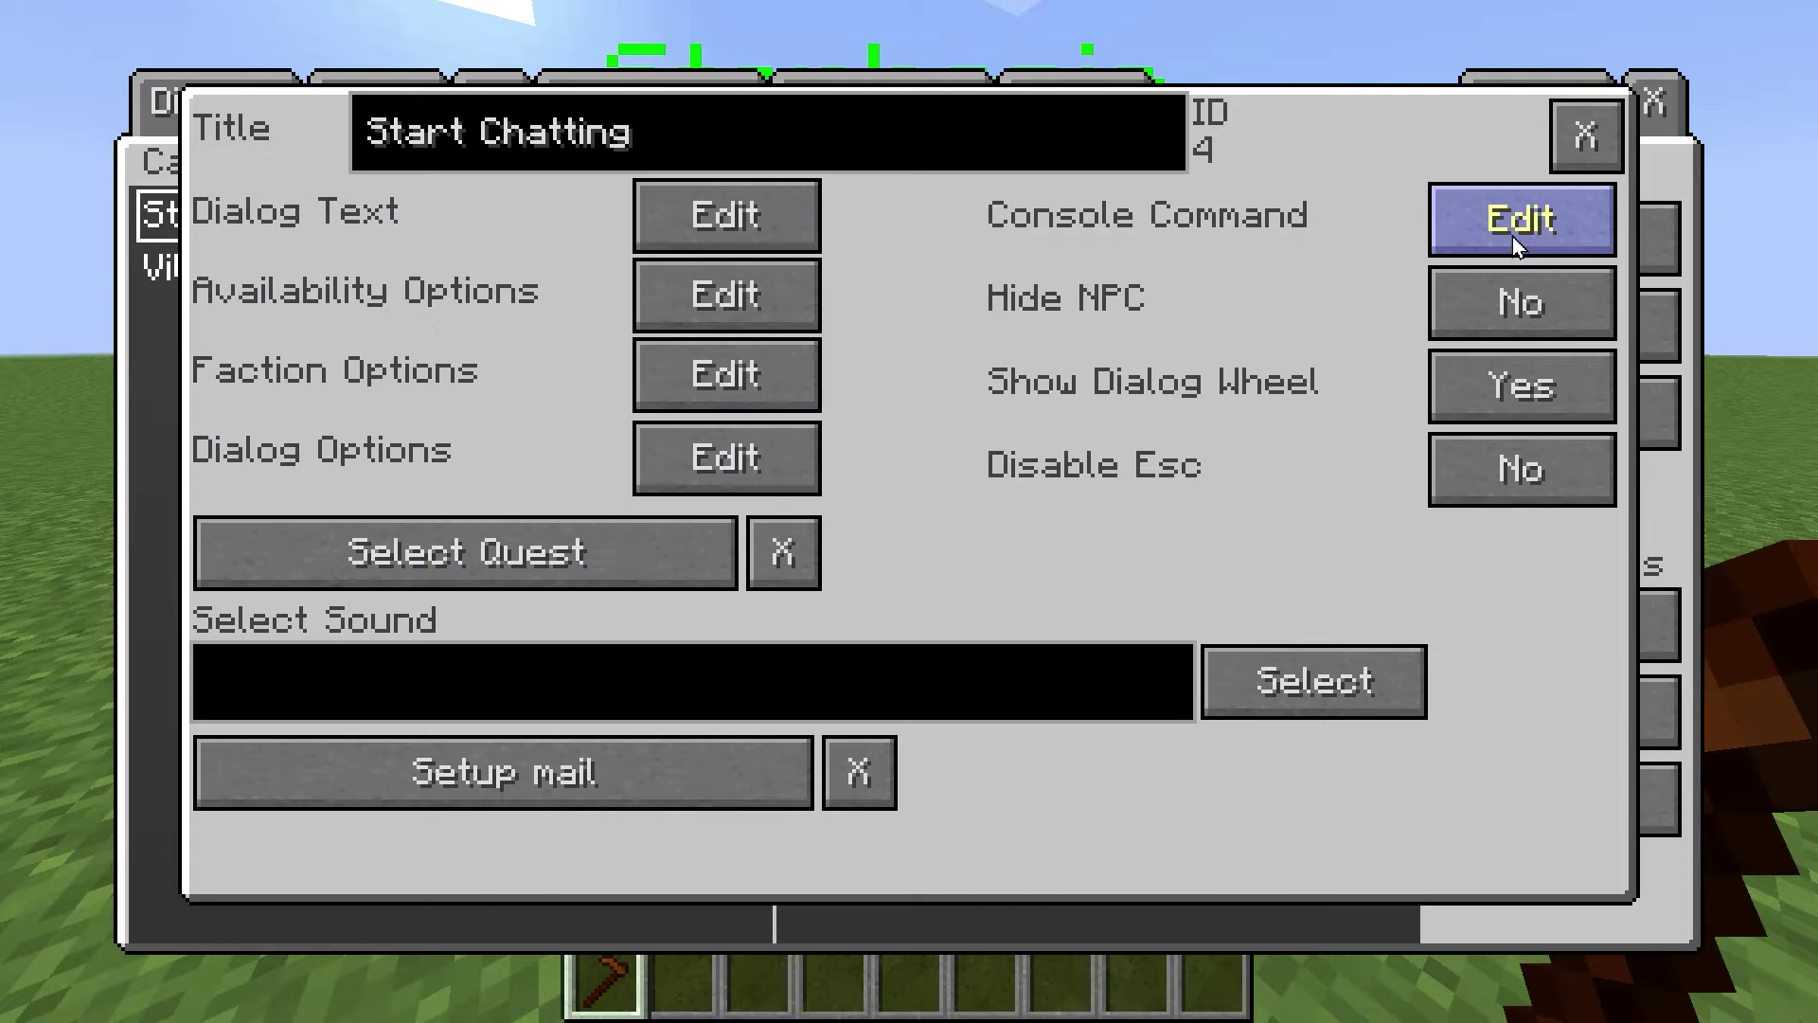
pyautogui.click(714, 473)
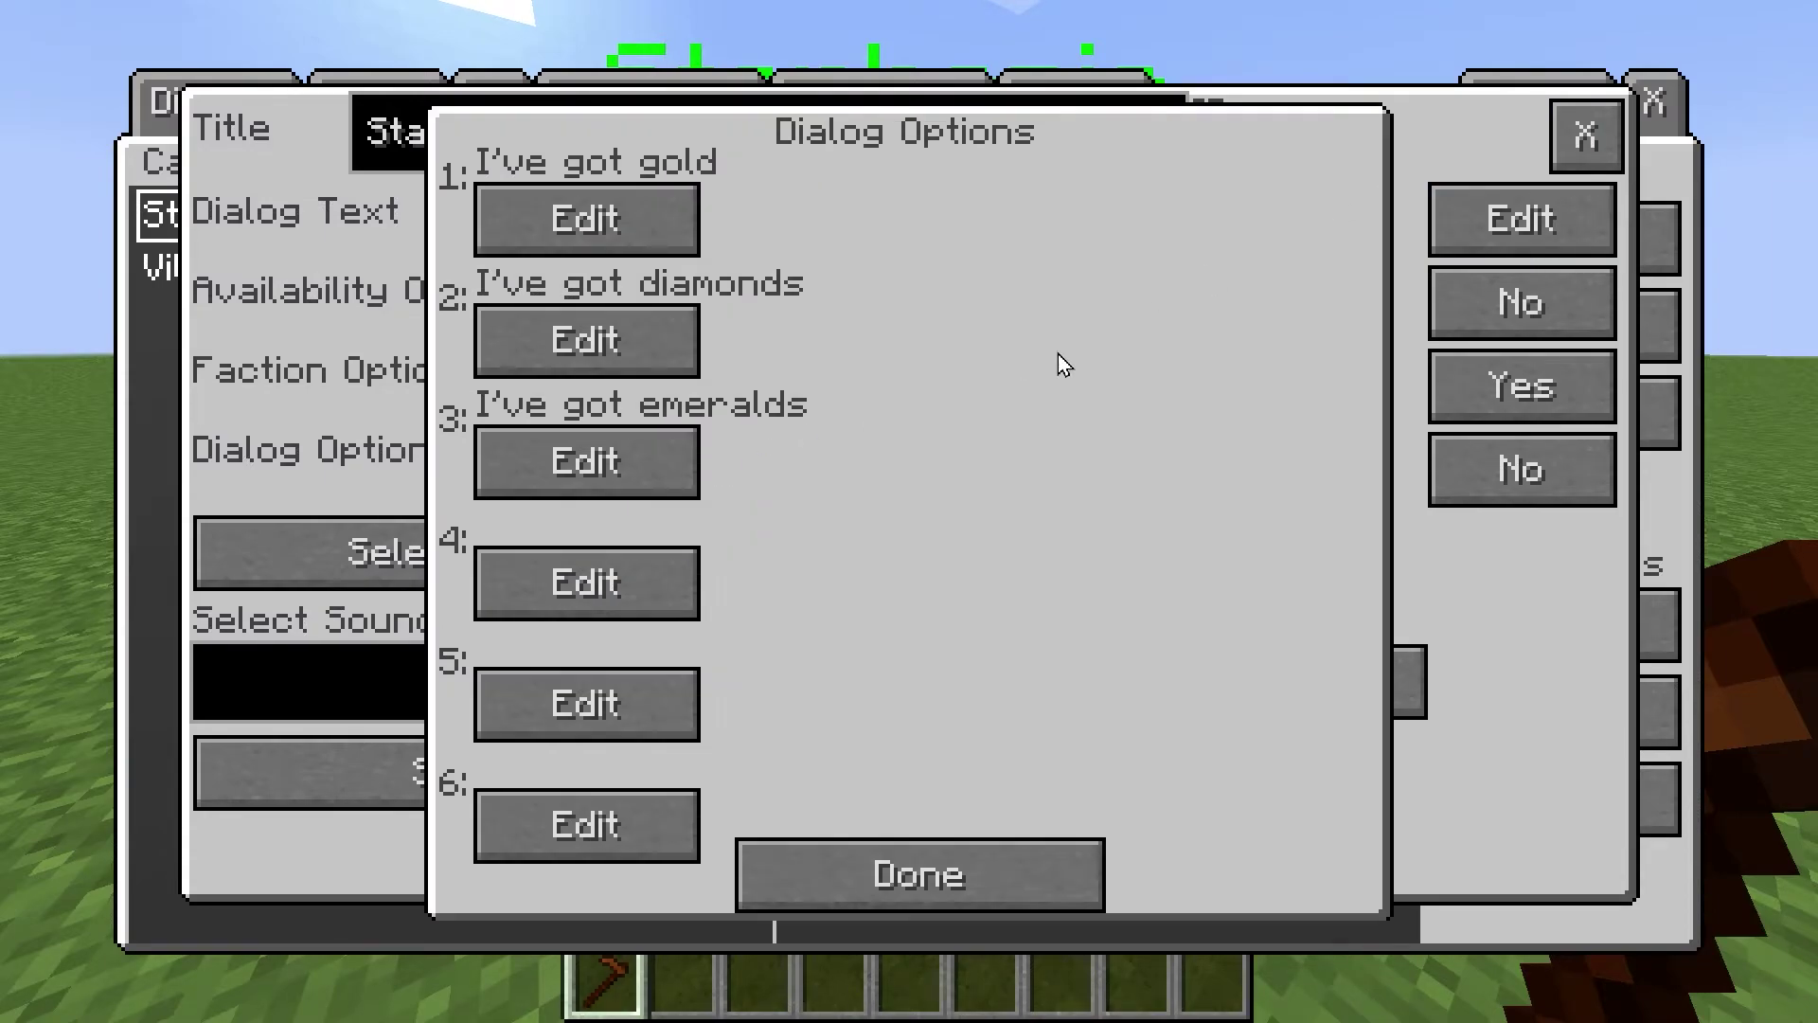
pyautogui.click(580, 231)
pyautogui.click(717, 478)
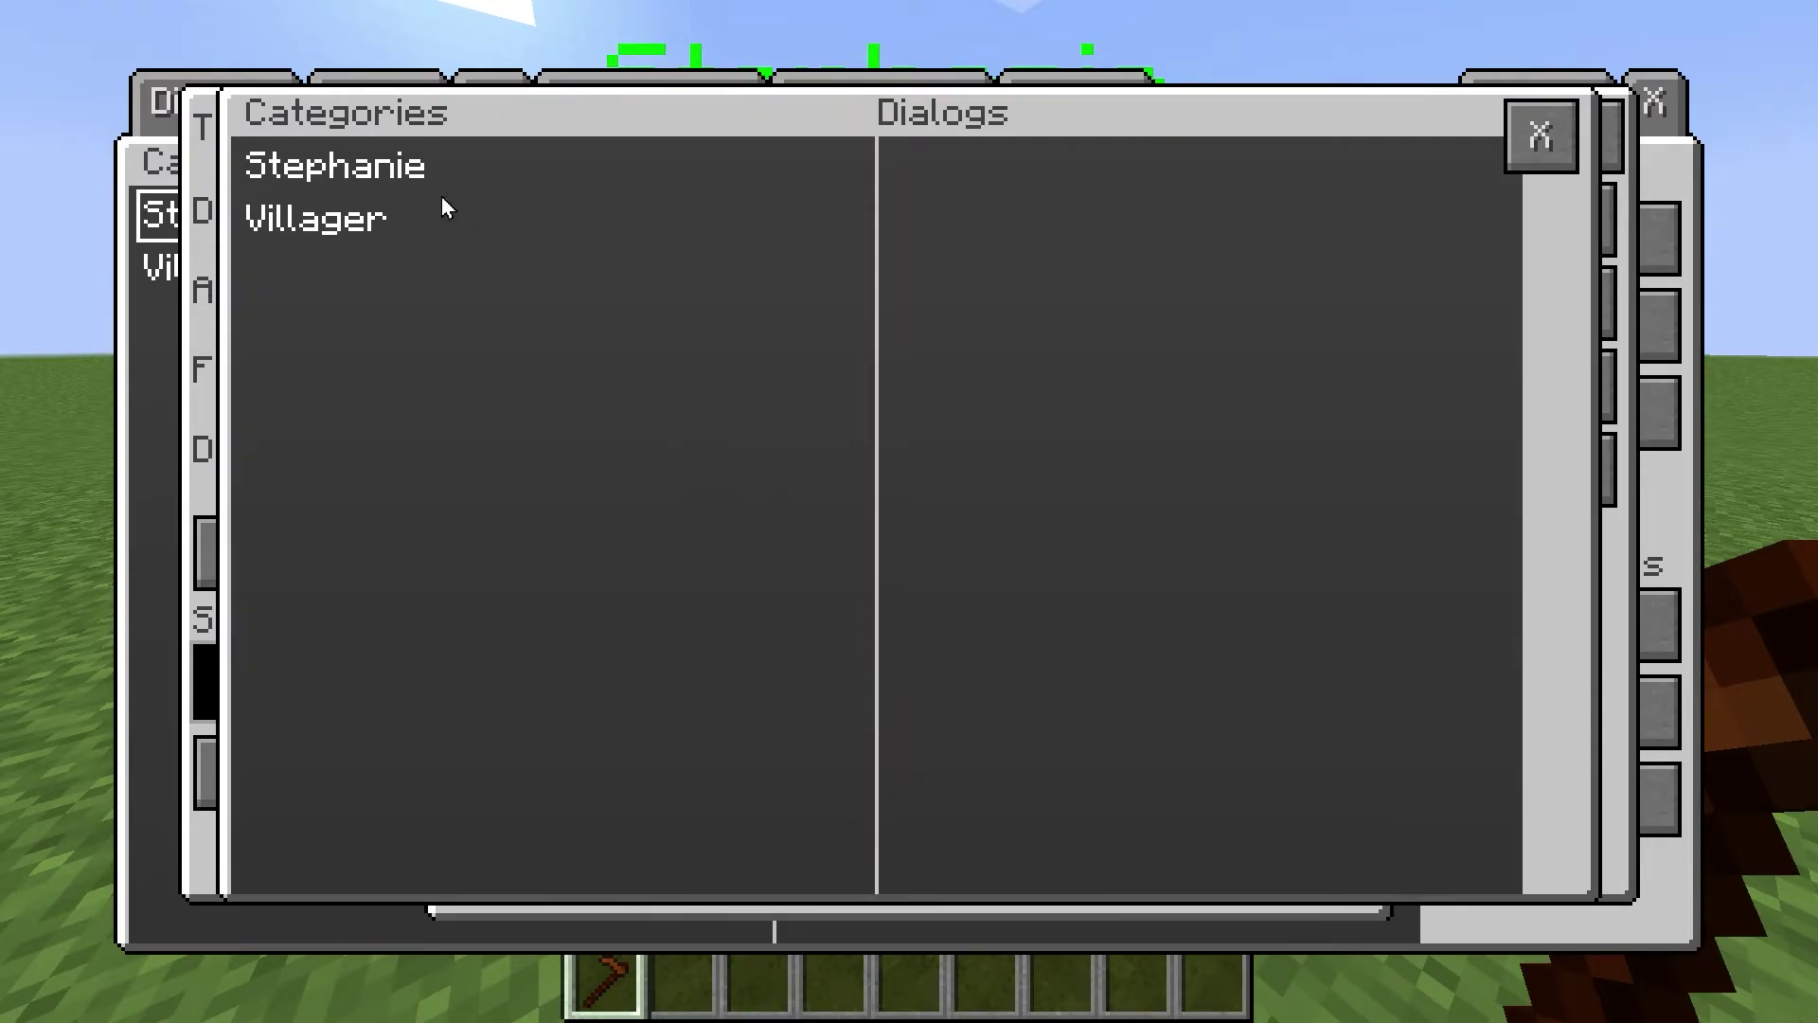
pyautogui.click(489, 185)
pyautogui.click(993, 273)
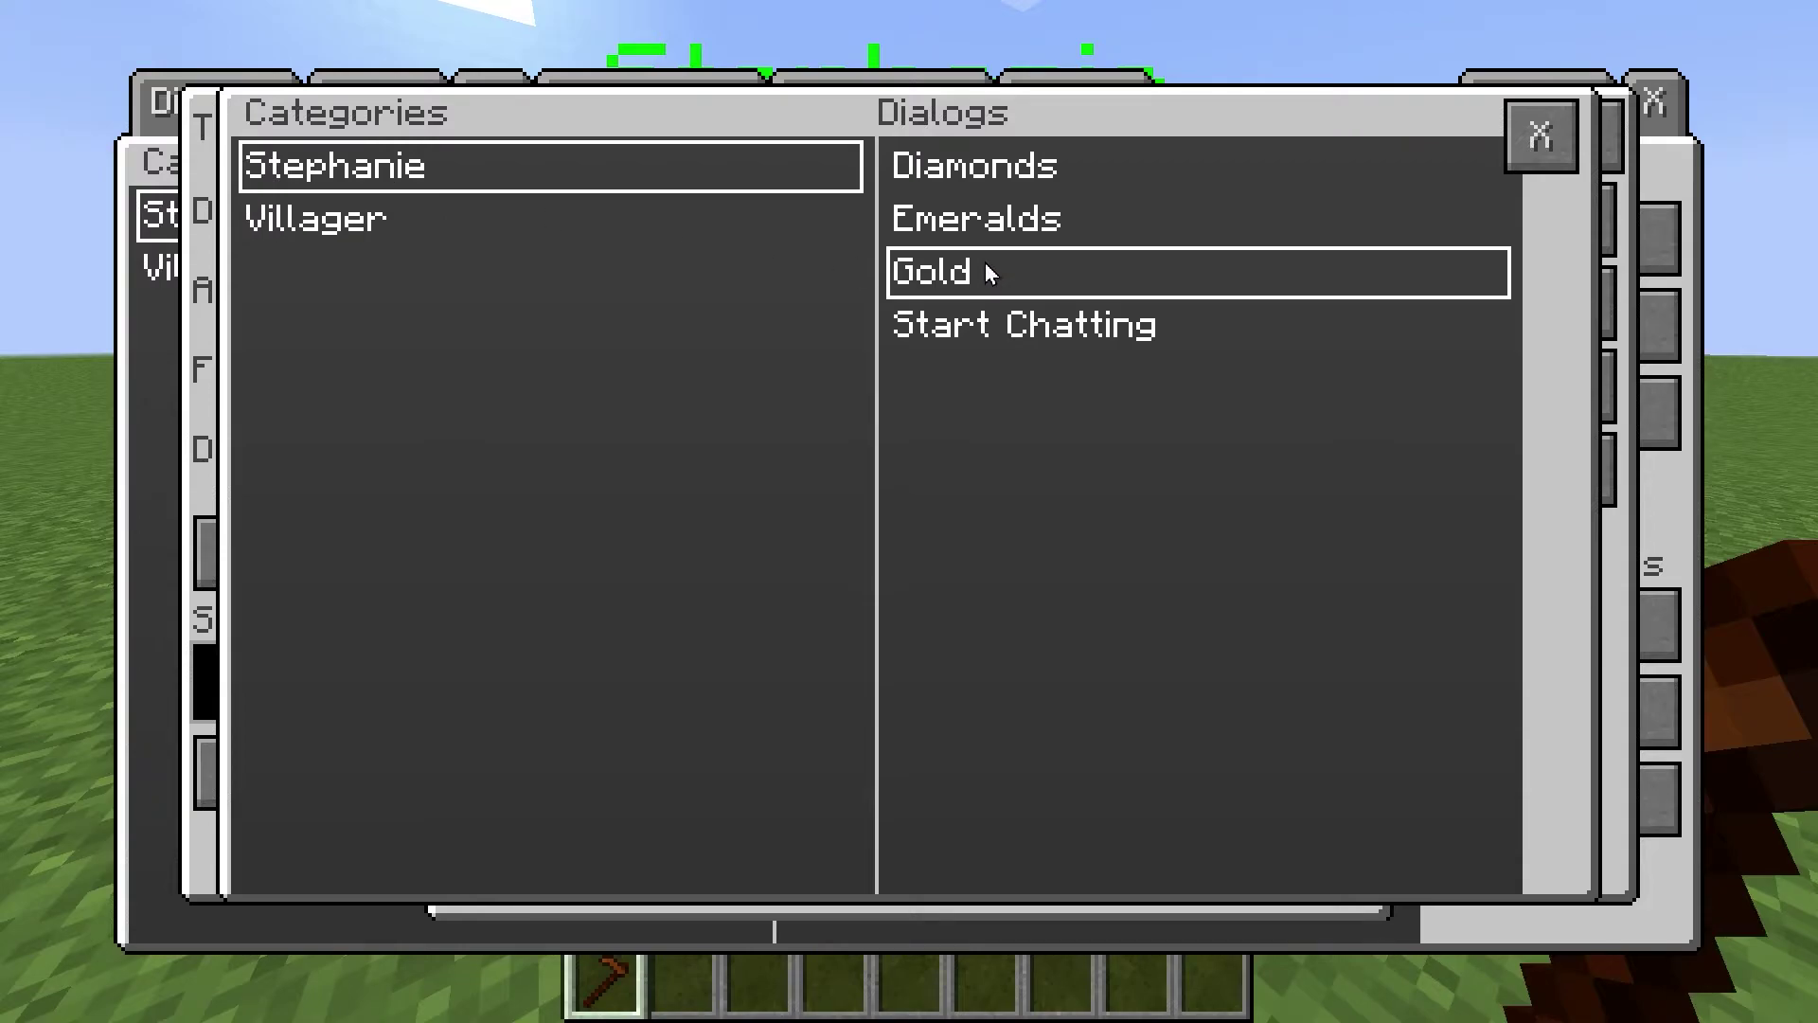
pyautogui.click(993, 274)
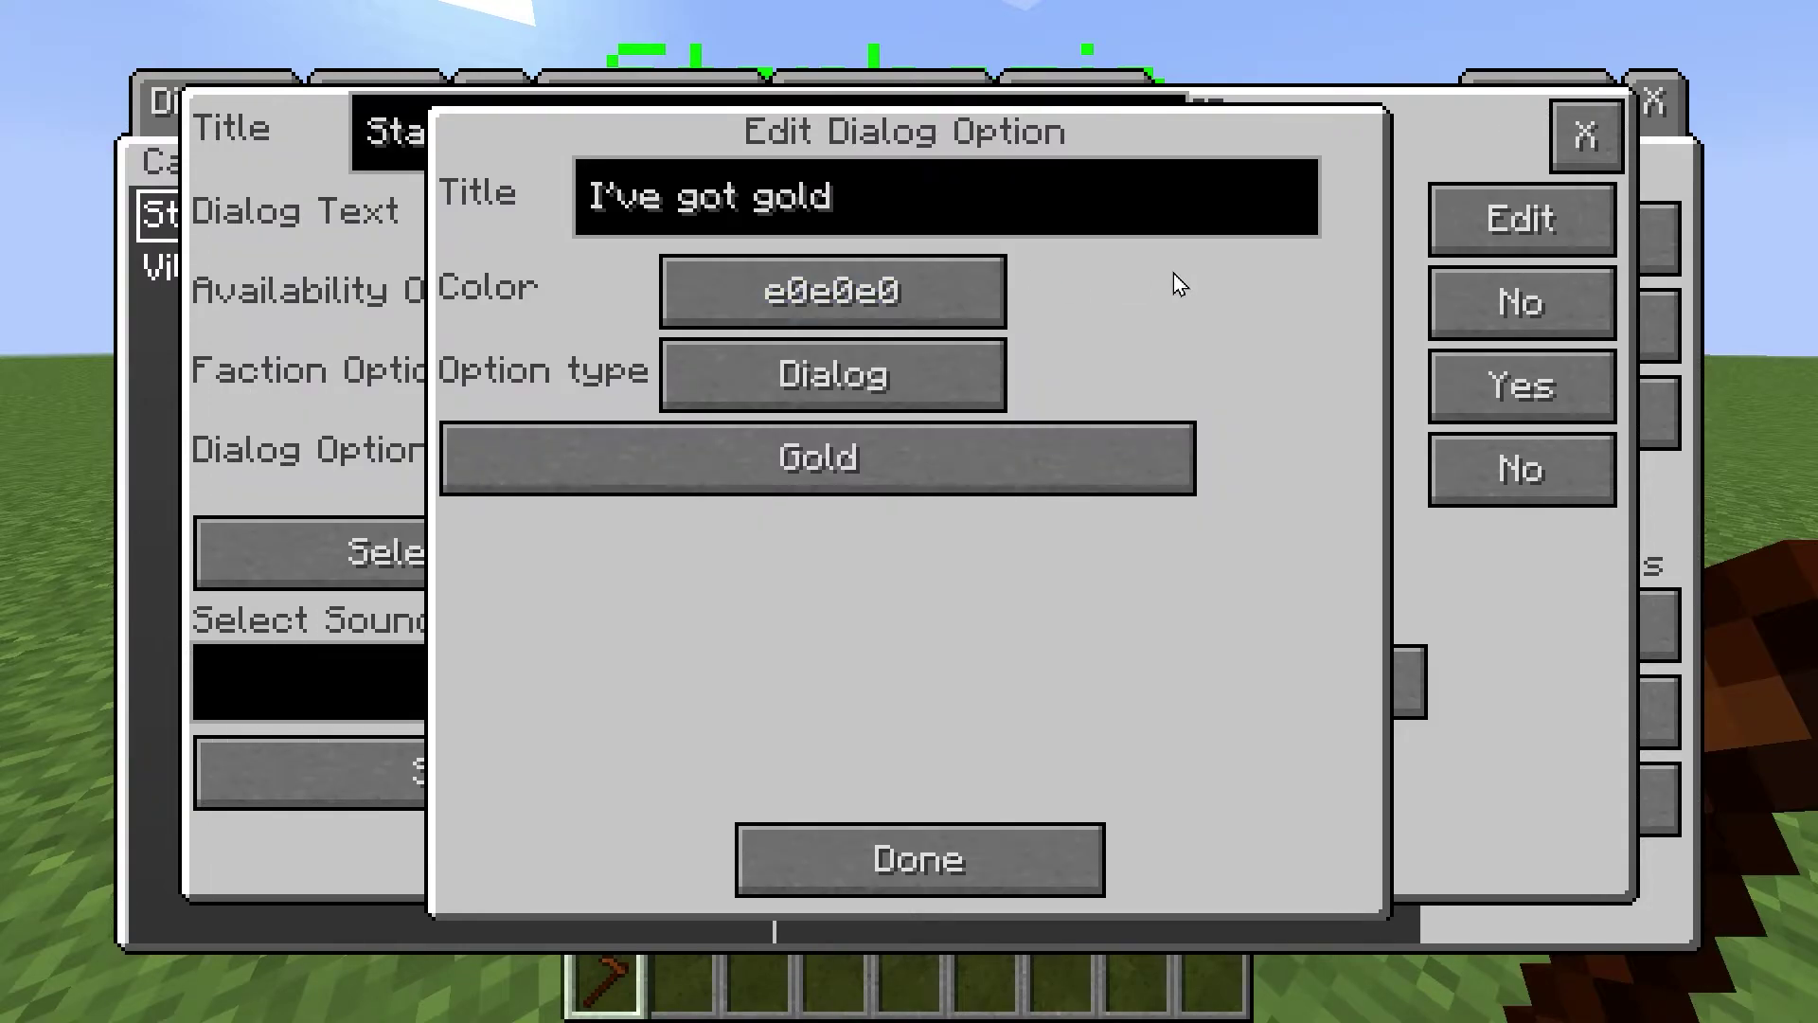
pyautogui.click(844, 883)
# Link the 'I've got diamonds' option to the Diamonds dialog
pyautogui.click(586, 346)
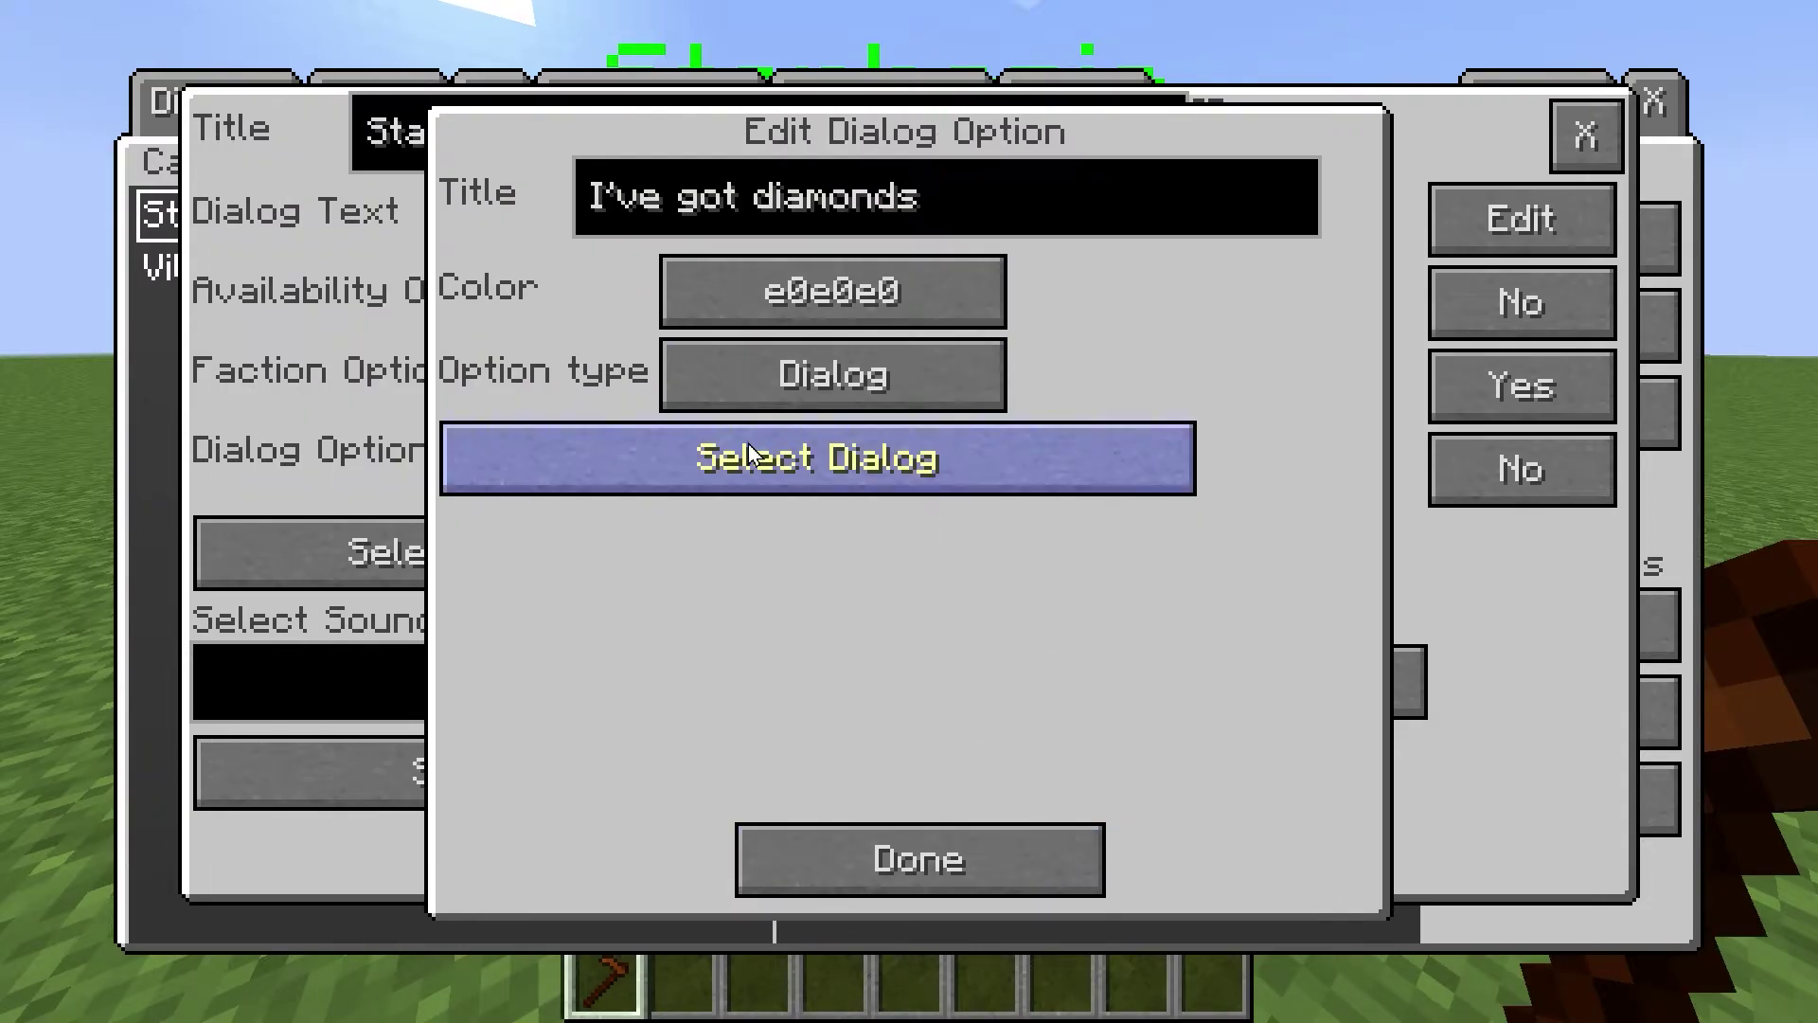
pyautogui.click(826, 450)
pyautogui.click(439, 174)
pyautogui.click(906, 164)
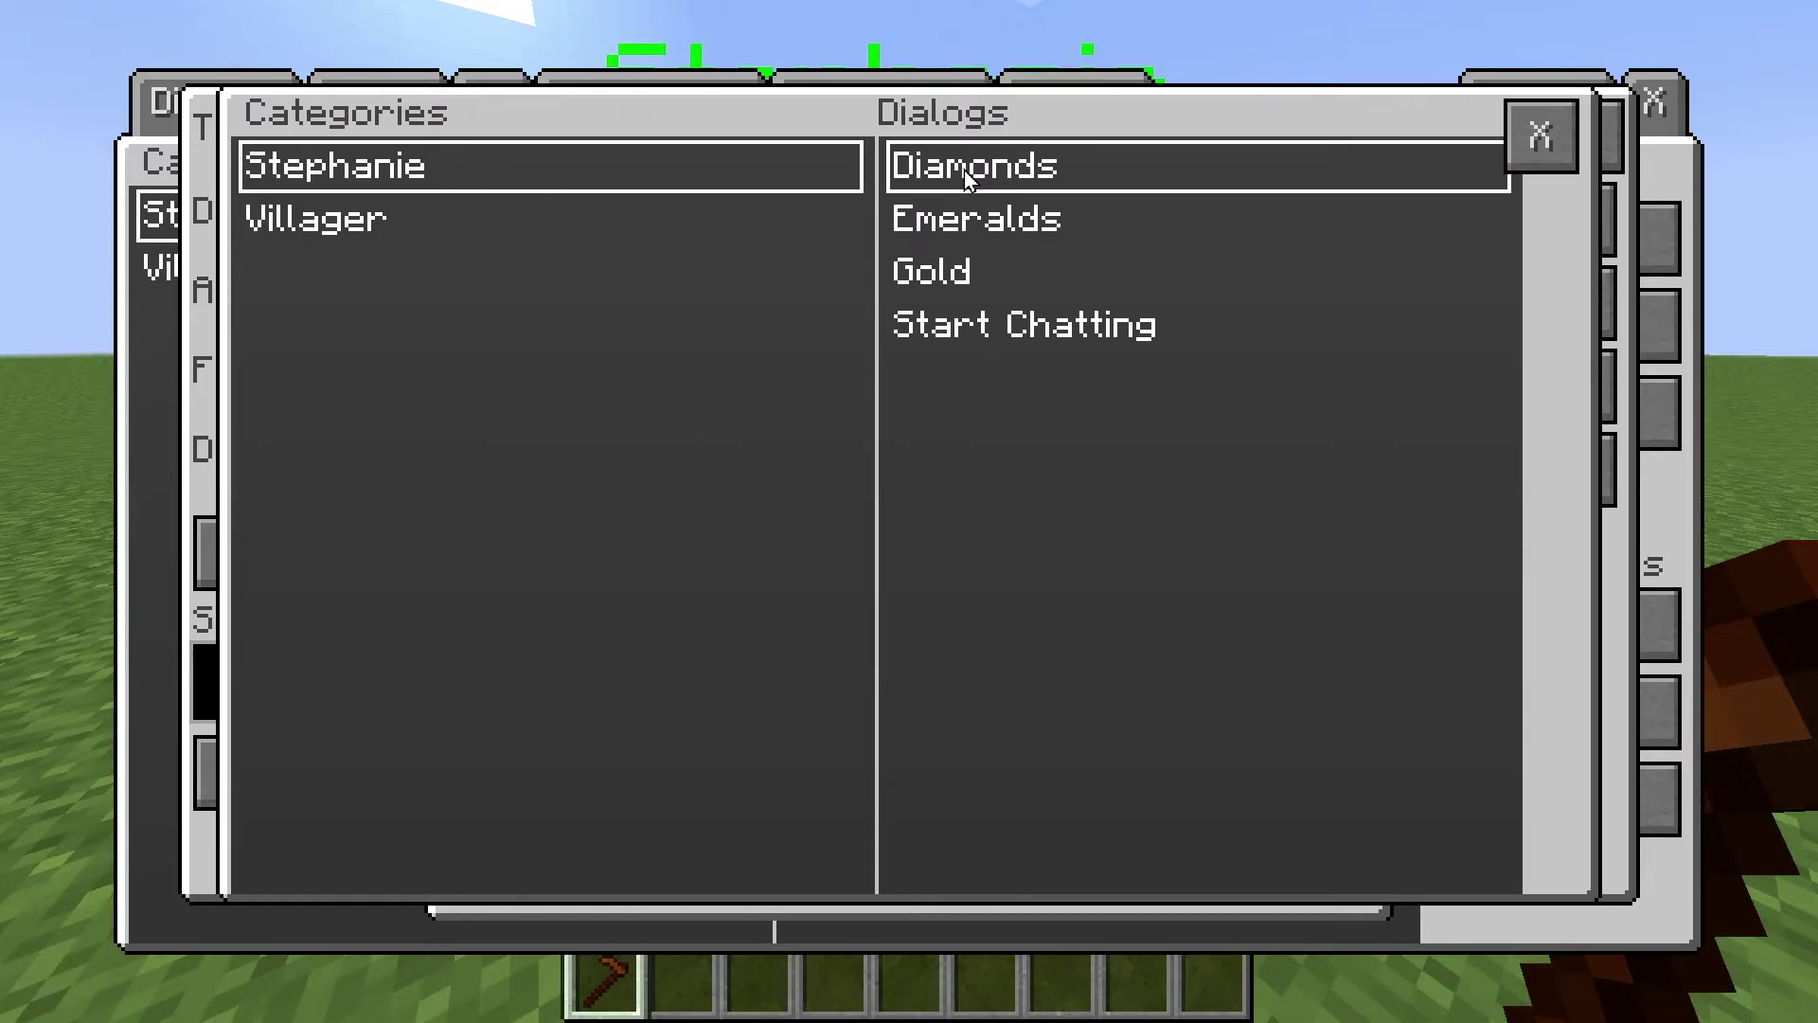
pyautogui.click(906, 165)
pyautogui.click(848, 852)
# Link the 'I've got emeralds' option to the Emeralds dialog and close the settings
pyautogui.click(577, 468)
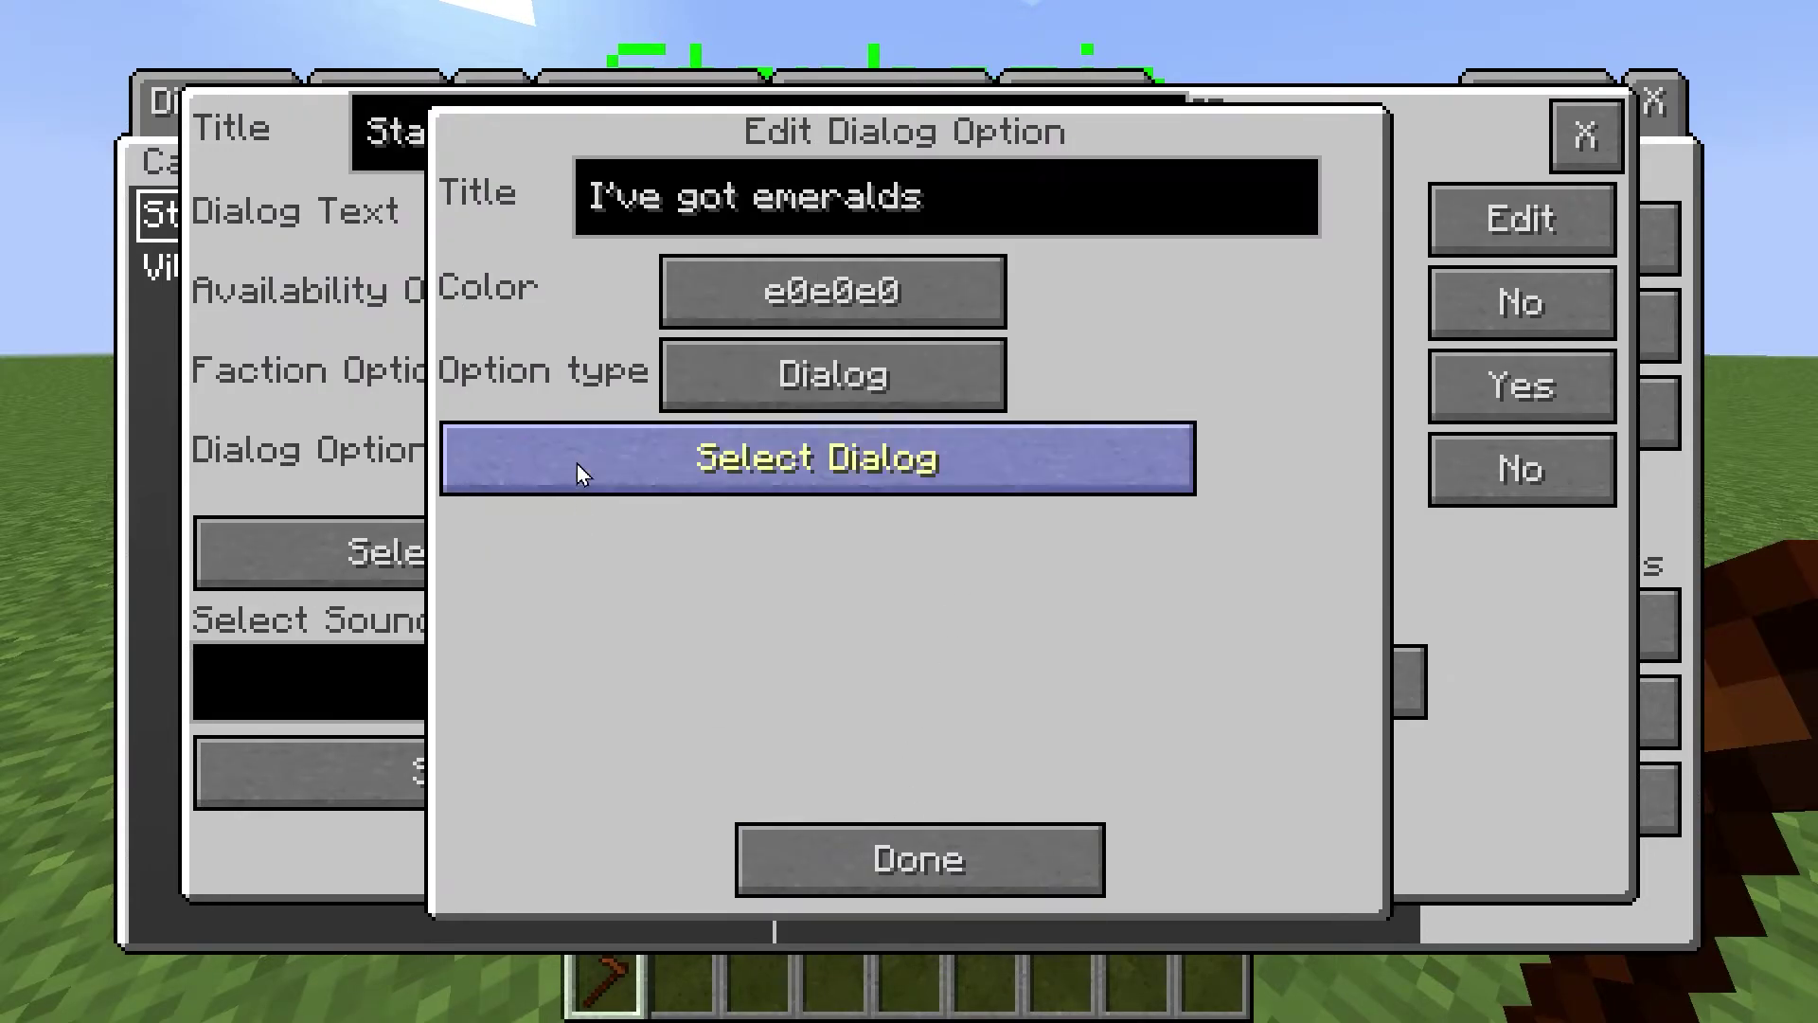
pyautogui.click(696, 471)
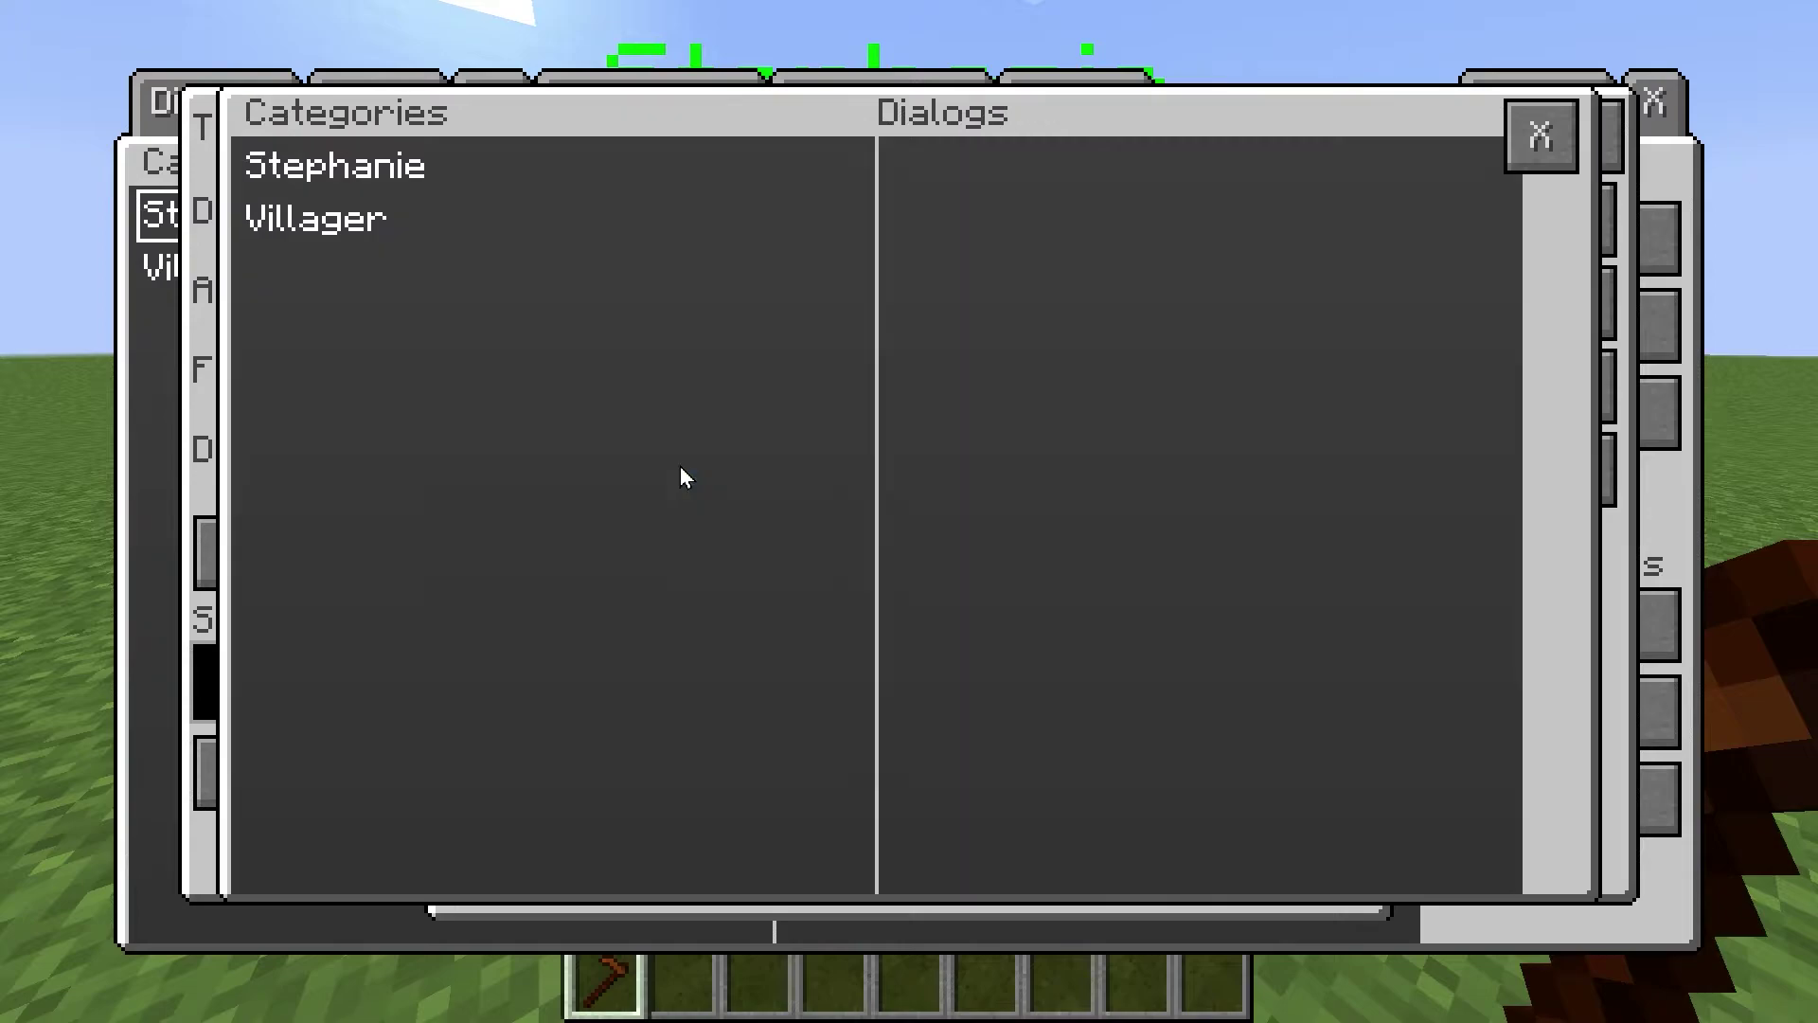
pyautogui.click(412, 168)
pyautogui.click(1072, 291)
pyautogui.doubleClick(1043, 225)
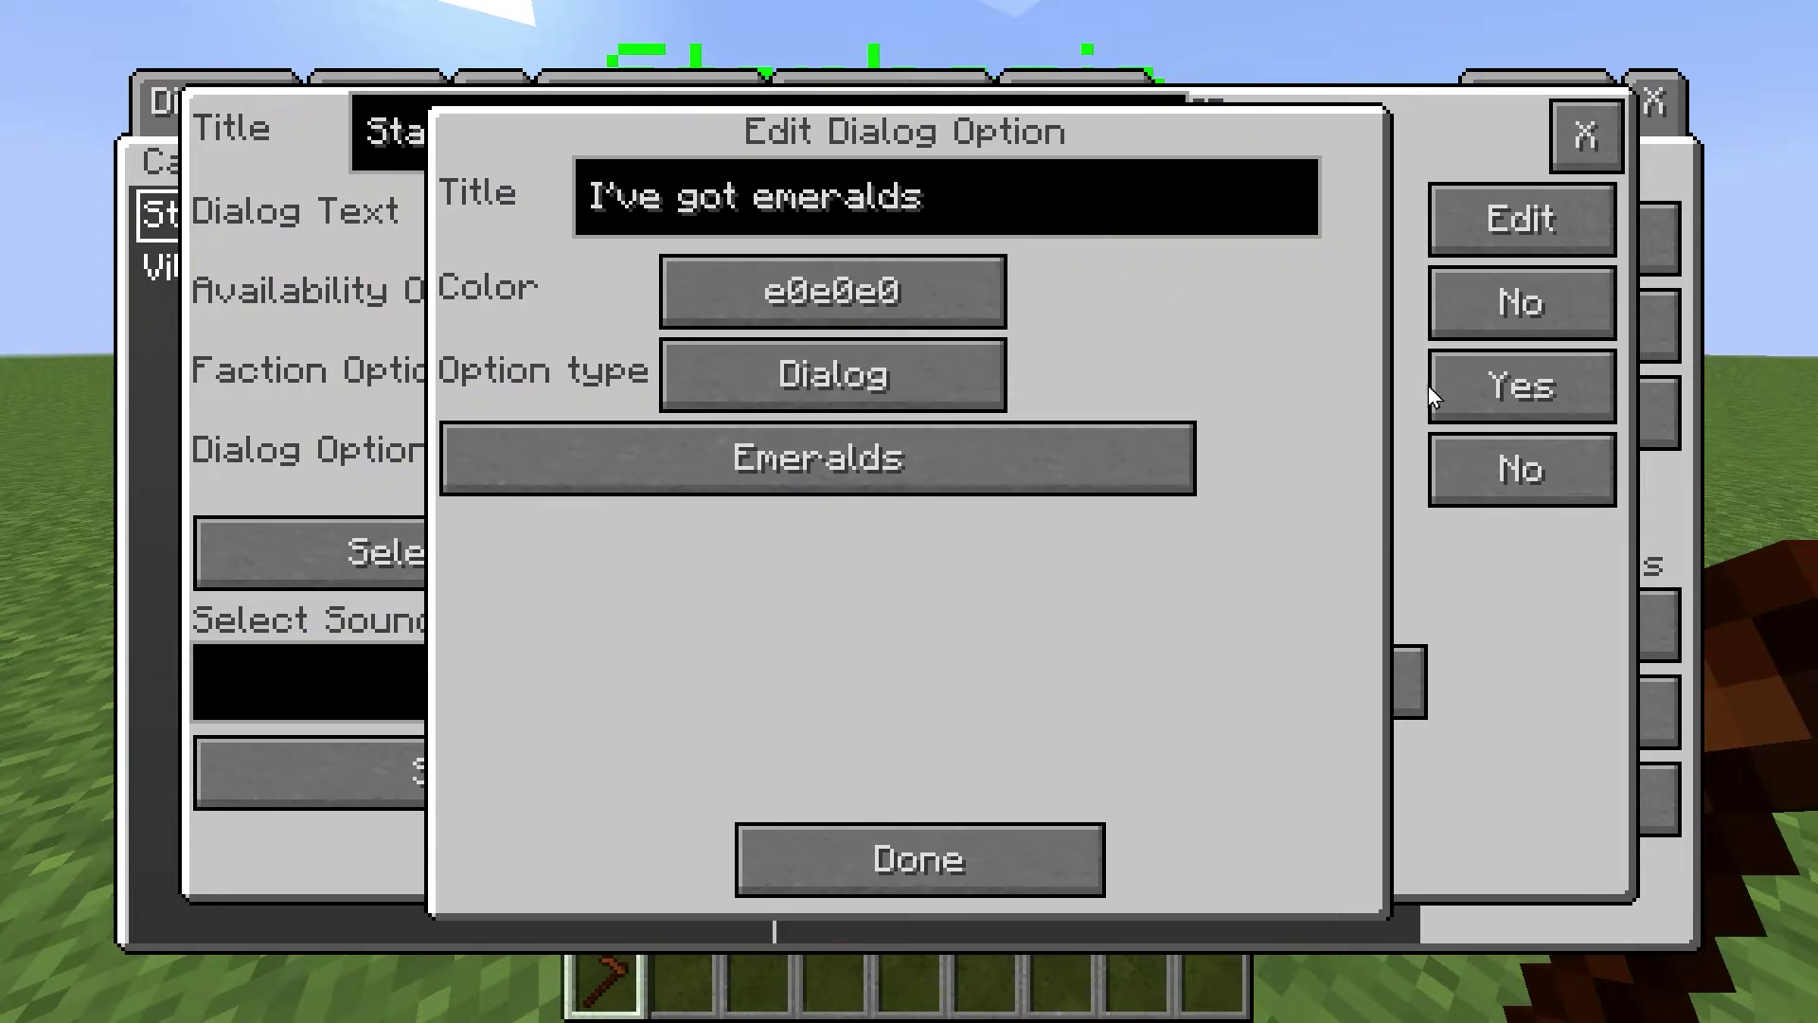
pyautogui.click(909, 862)
pyautogui.click(926, 886)
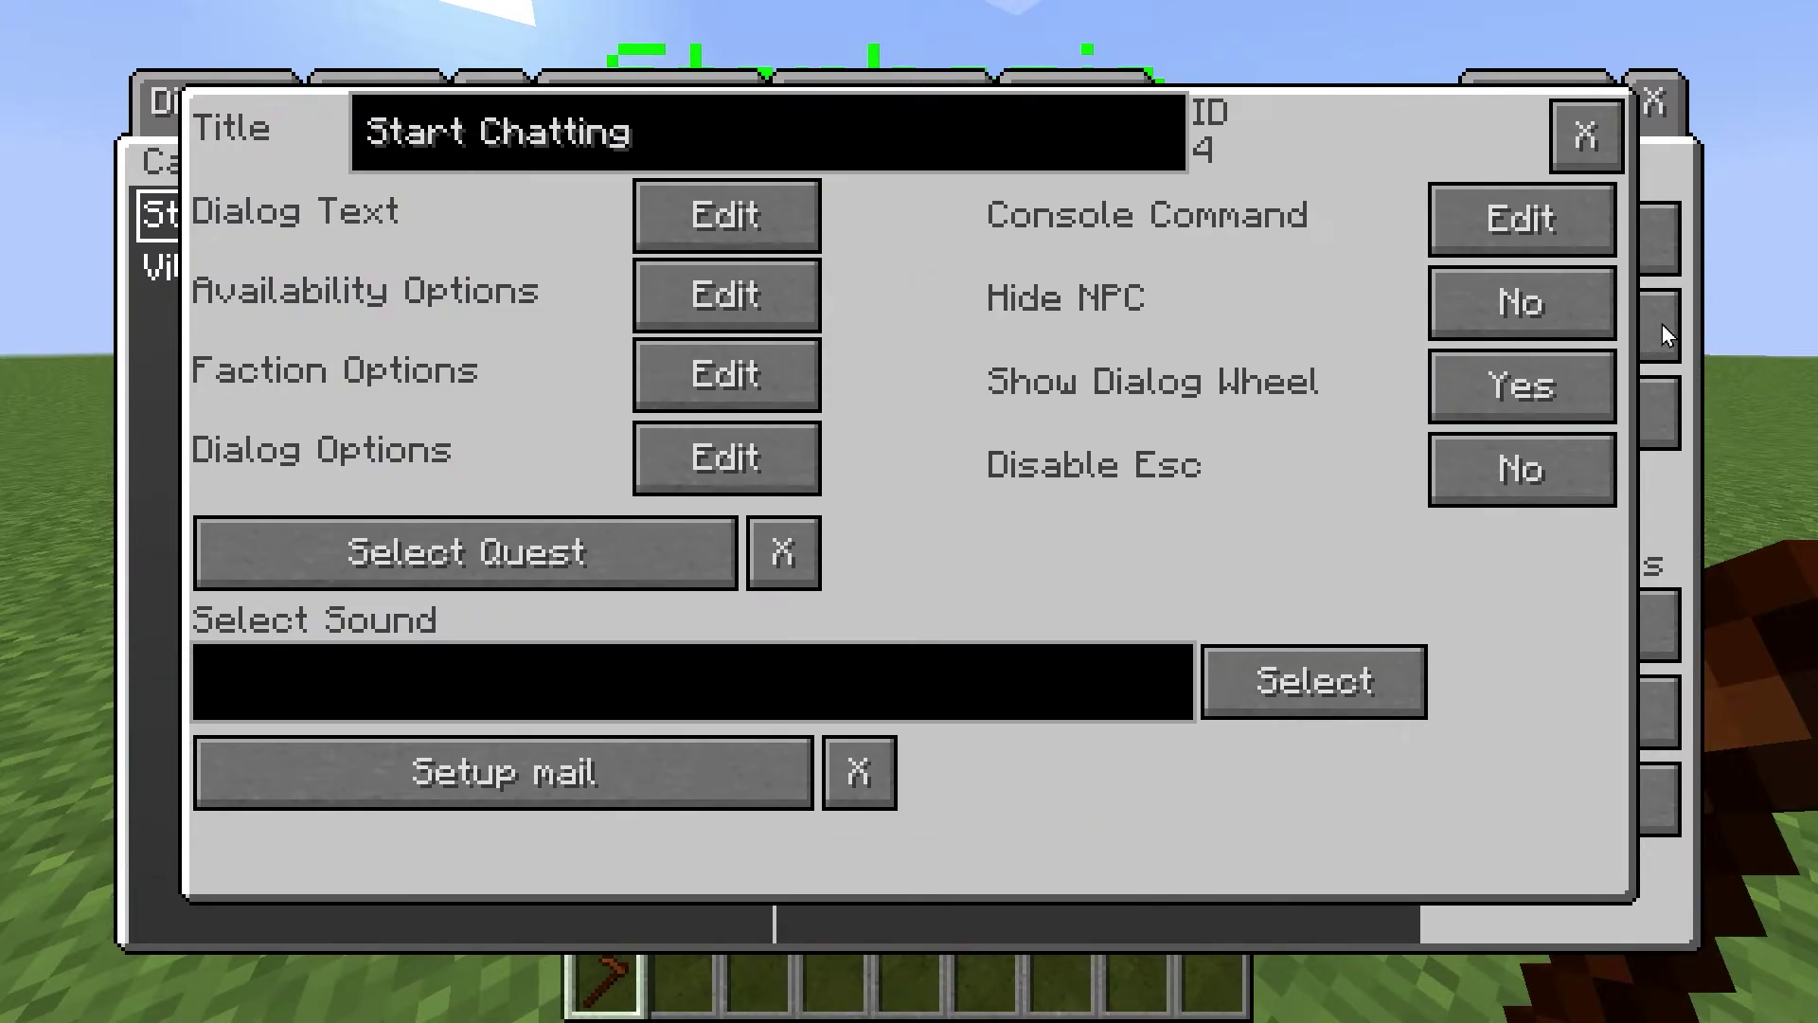
pyautogui.click(1587, 135)
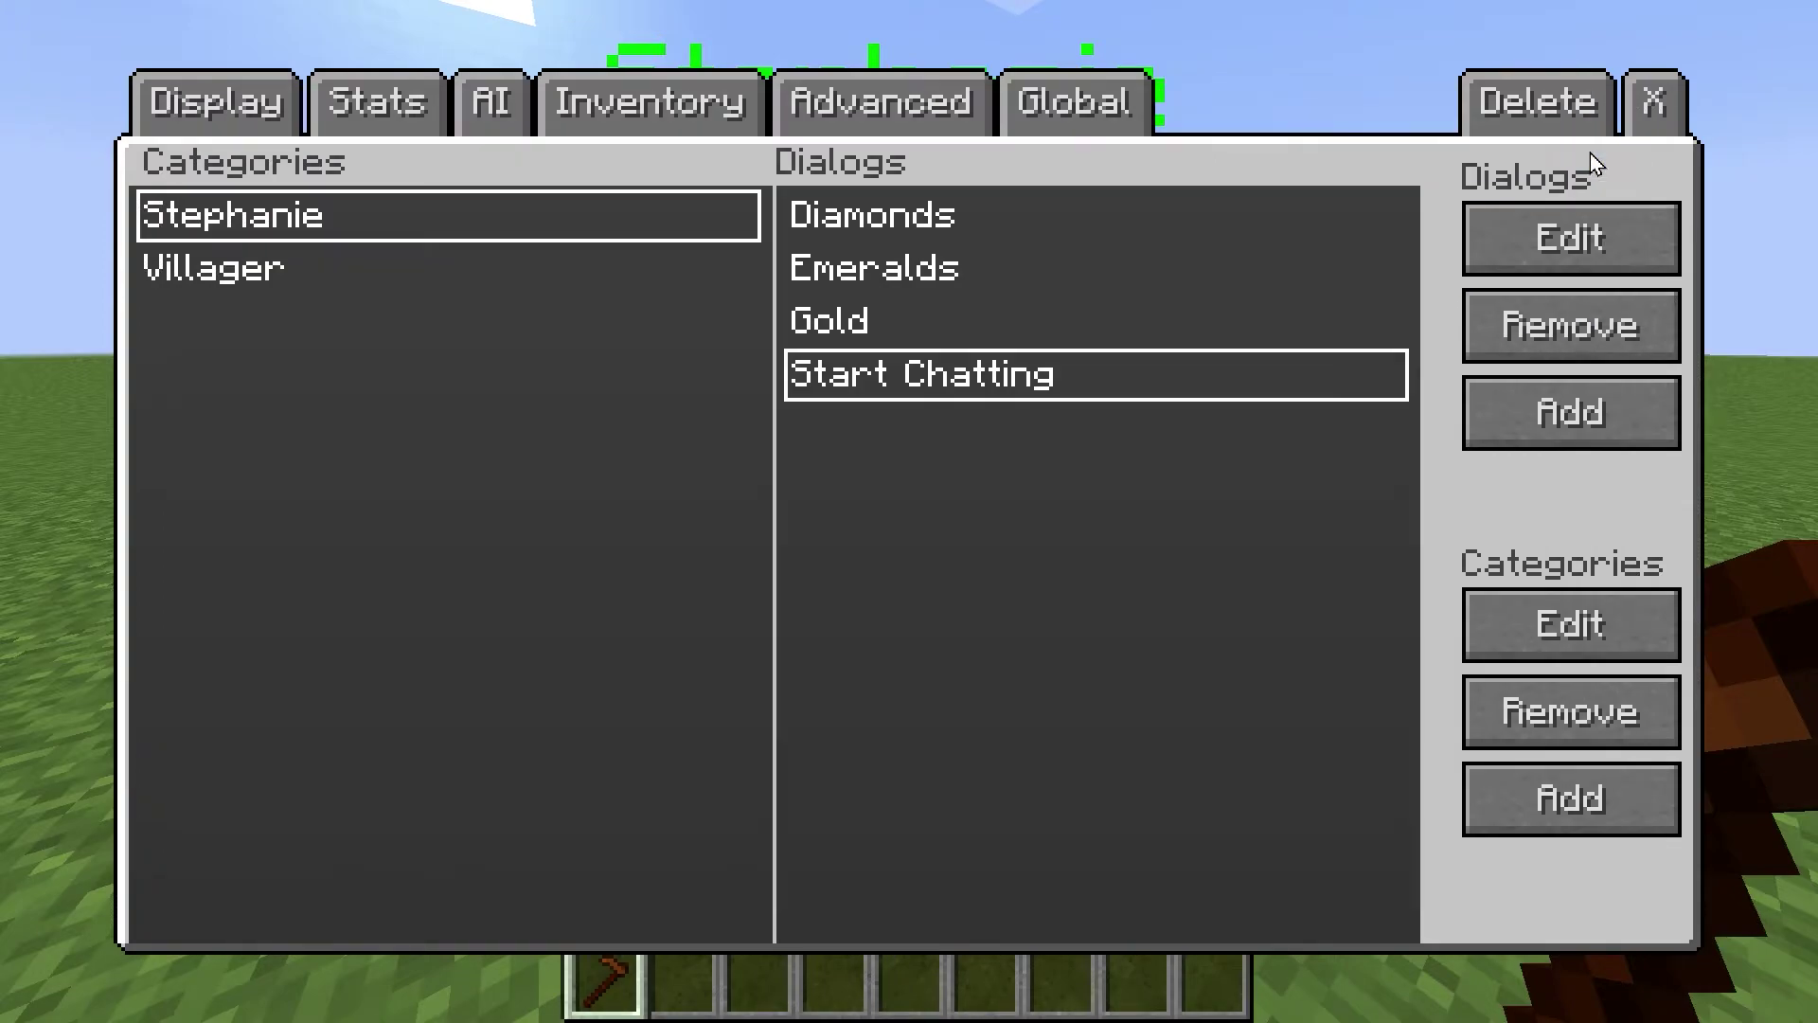
# Close the NPC editor and answer Stephanie with gold, getting the earrings reply
pyautogui.click(1655, 99)
pyautogui.scroll(-2, 909, 512)
pyautogui.rightClick(909, 512)
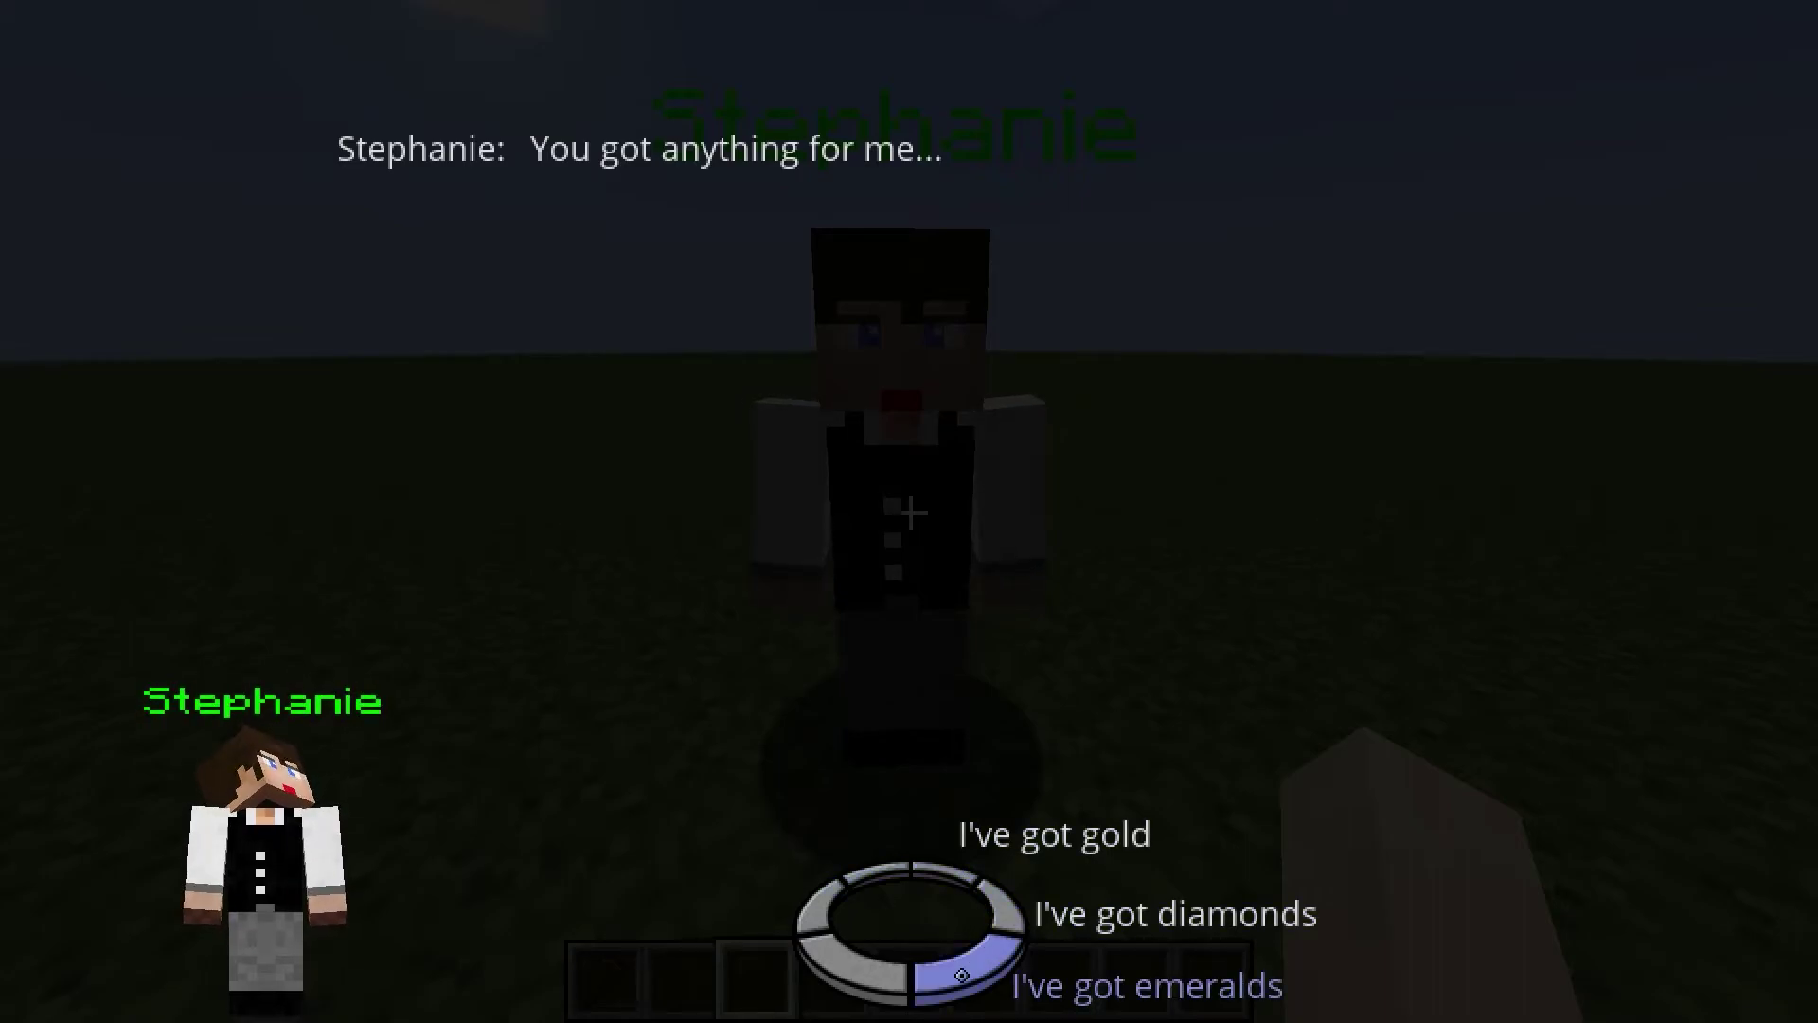
pyautogui.click(909, 876)
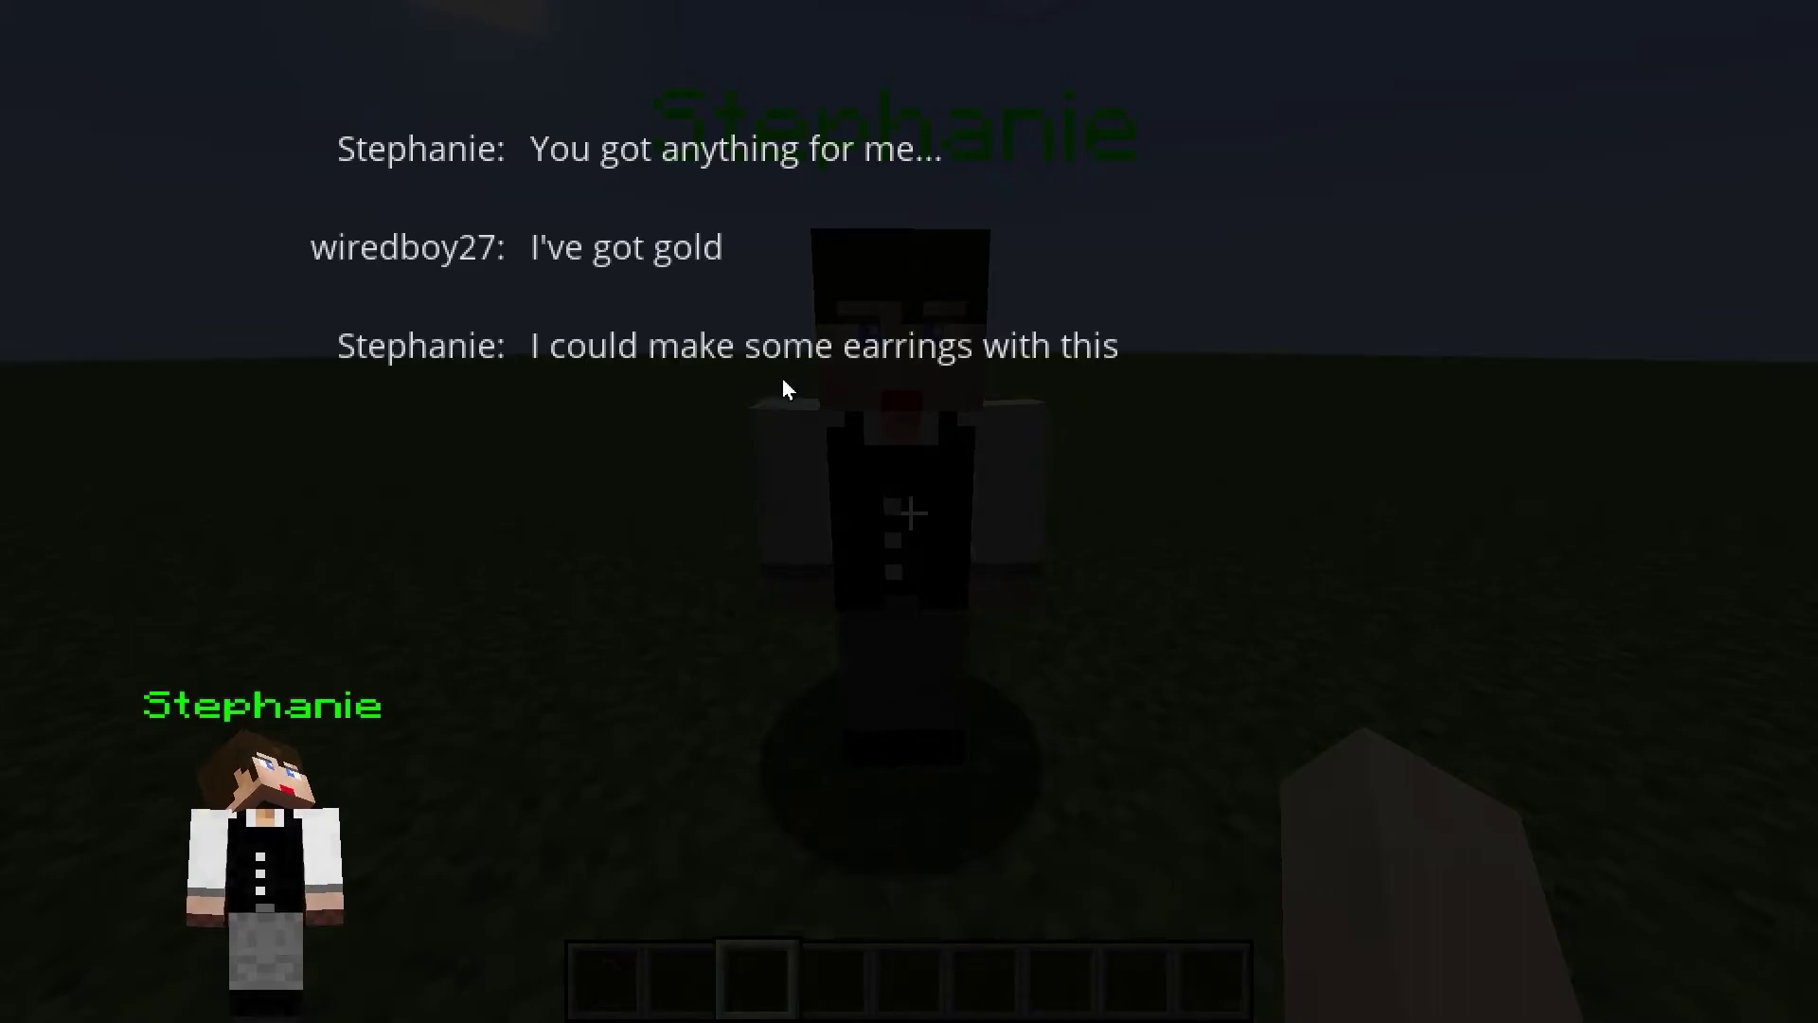
pyautogui.click(760, 389)
# Talk to Stephanie twice more, choosing diamonds, then emeralds for the broche reply
pyautogui.rightClick(909, 512)
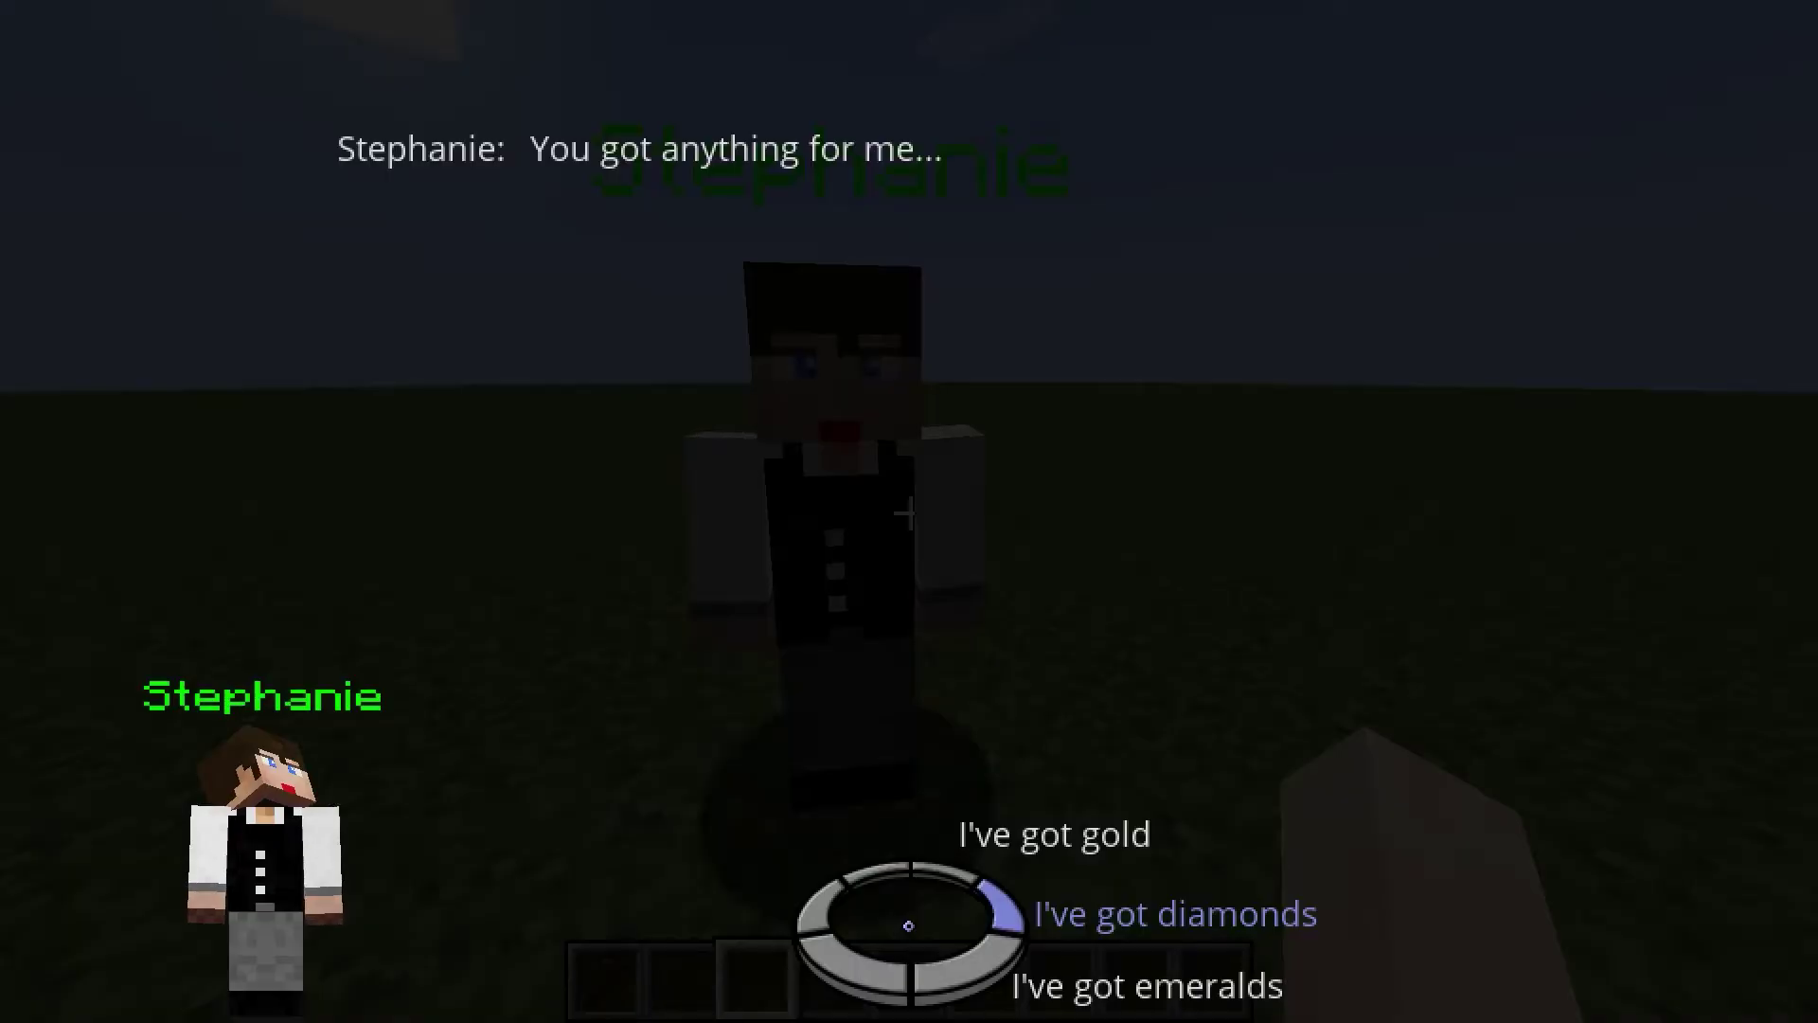
pyautogui.click(1006, 910)
pyautogui.click(587, 347)
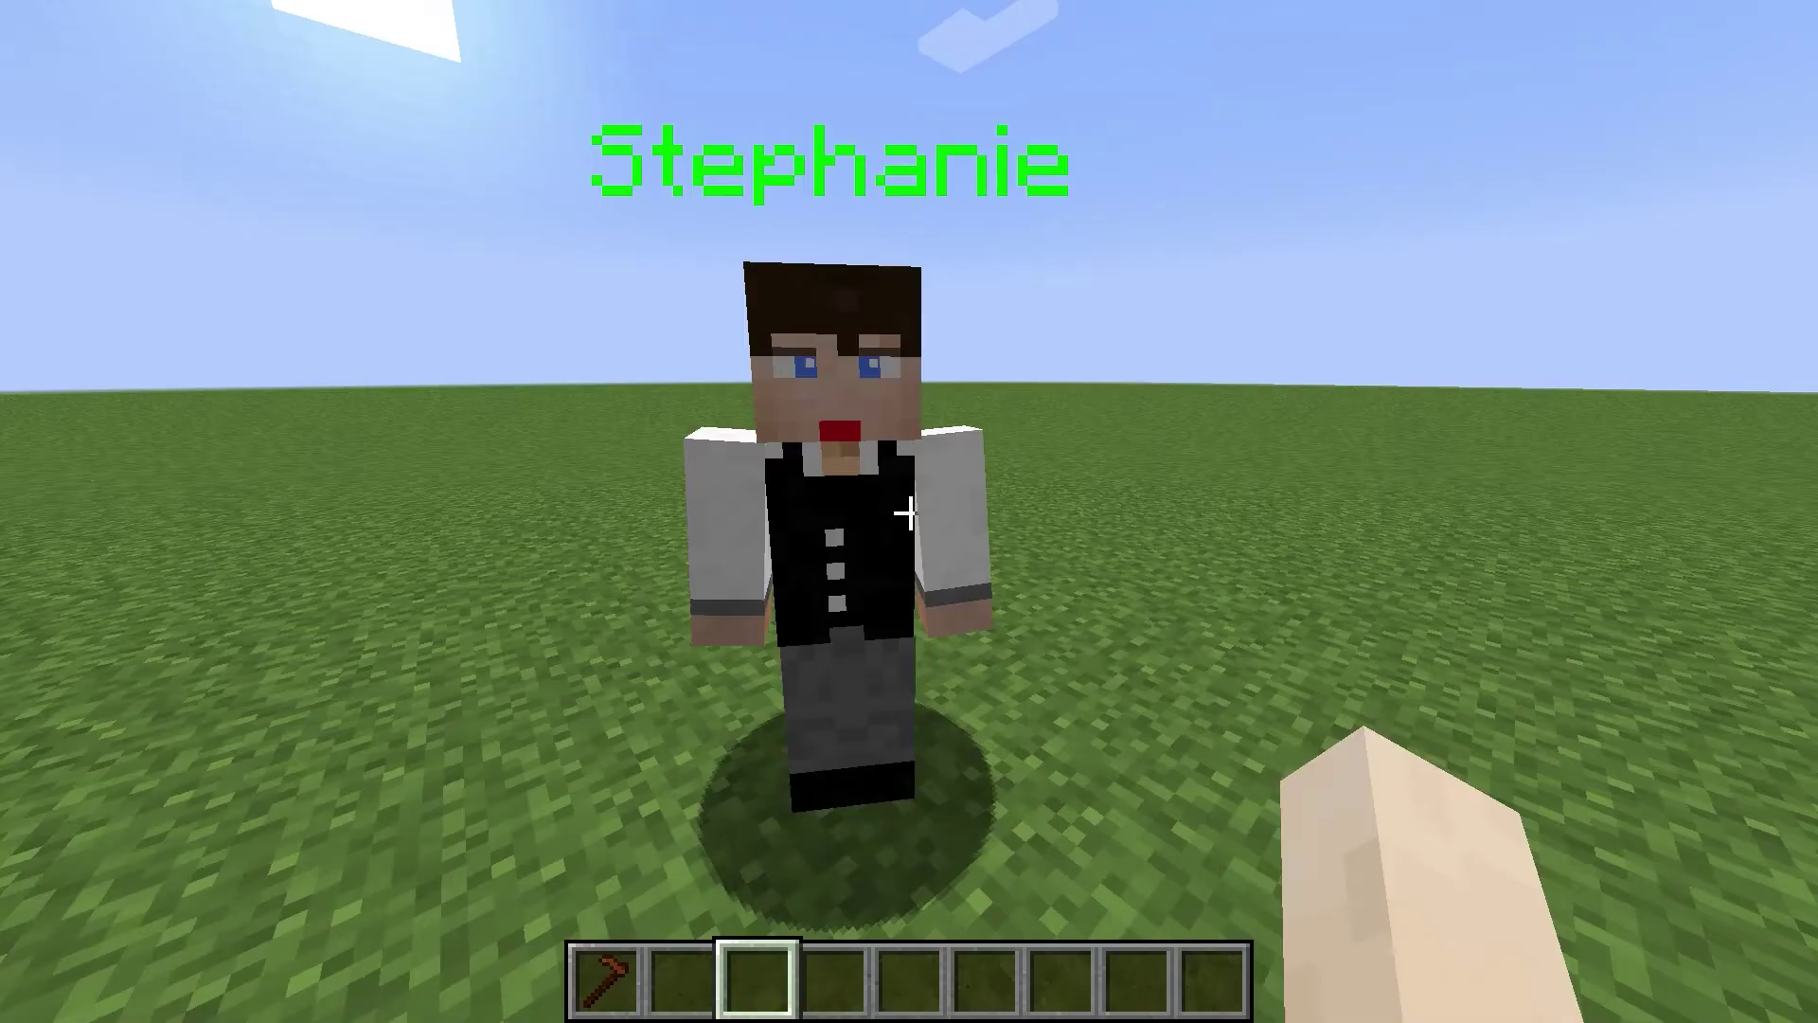
pyautogui.rightClick(909, 513)
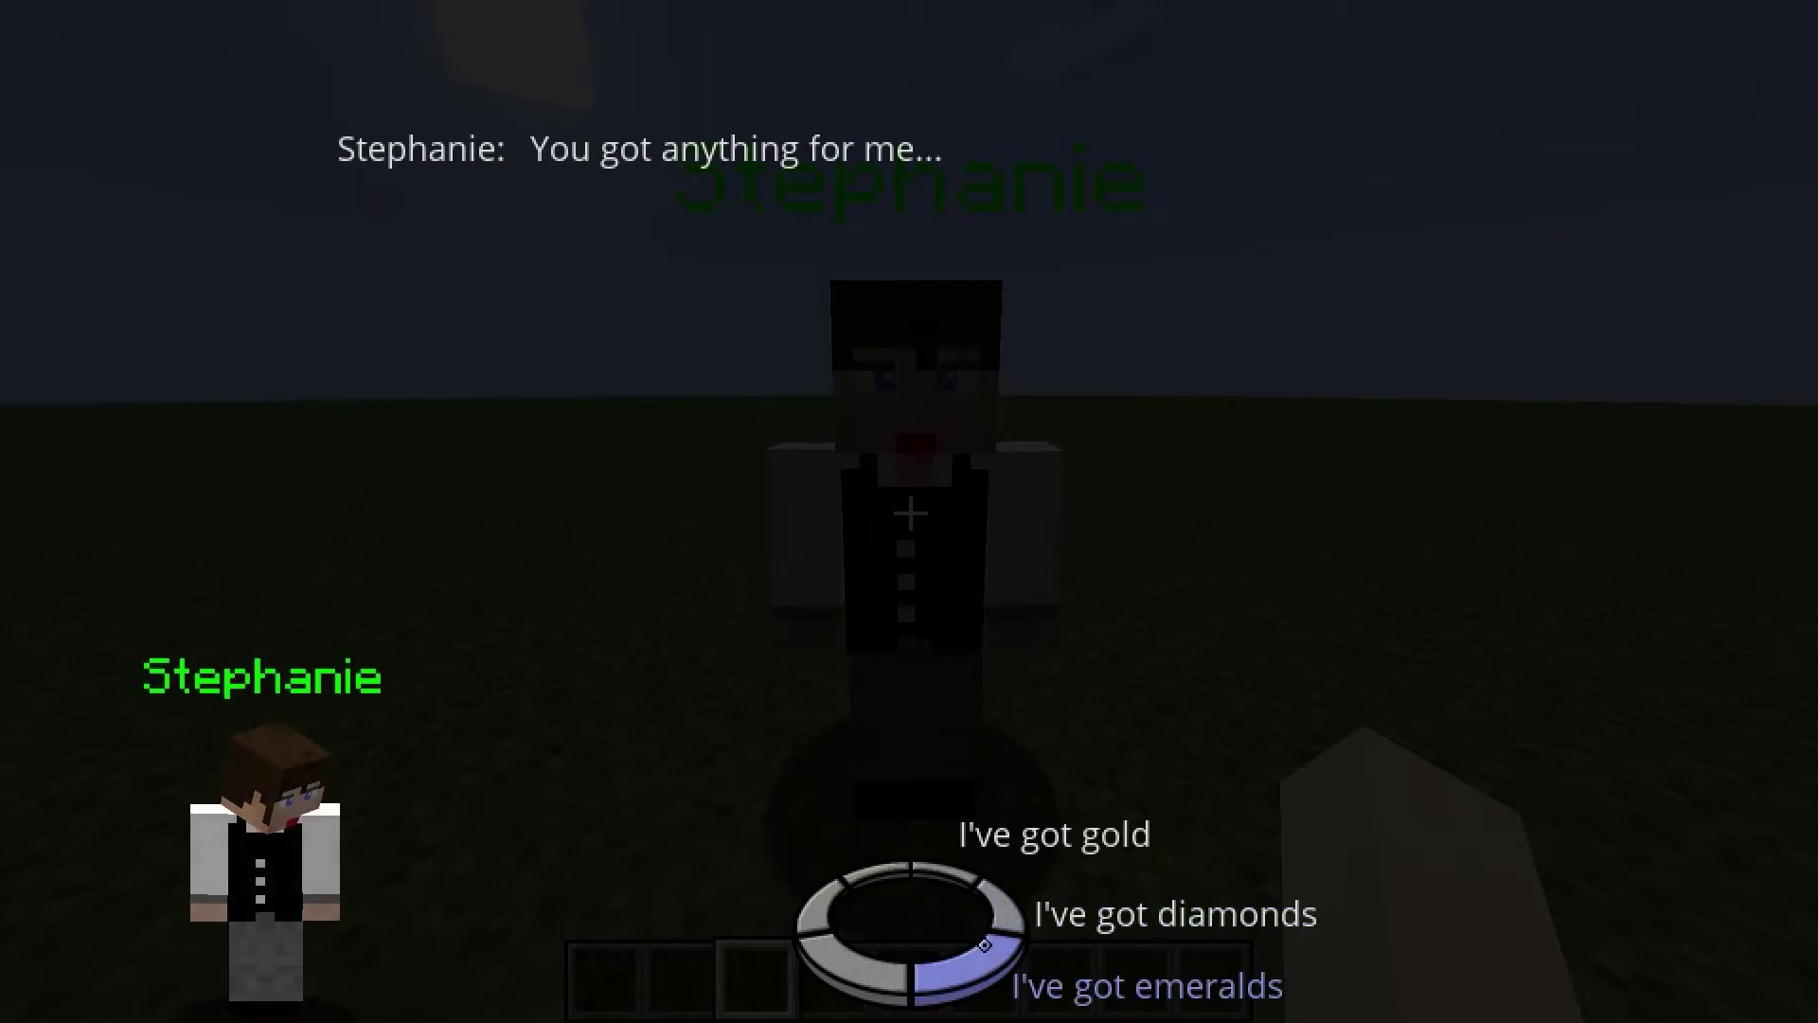
pyautogui.click(985, 944)
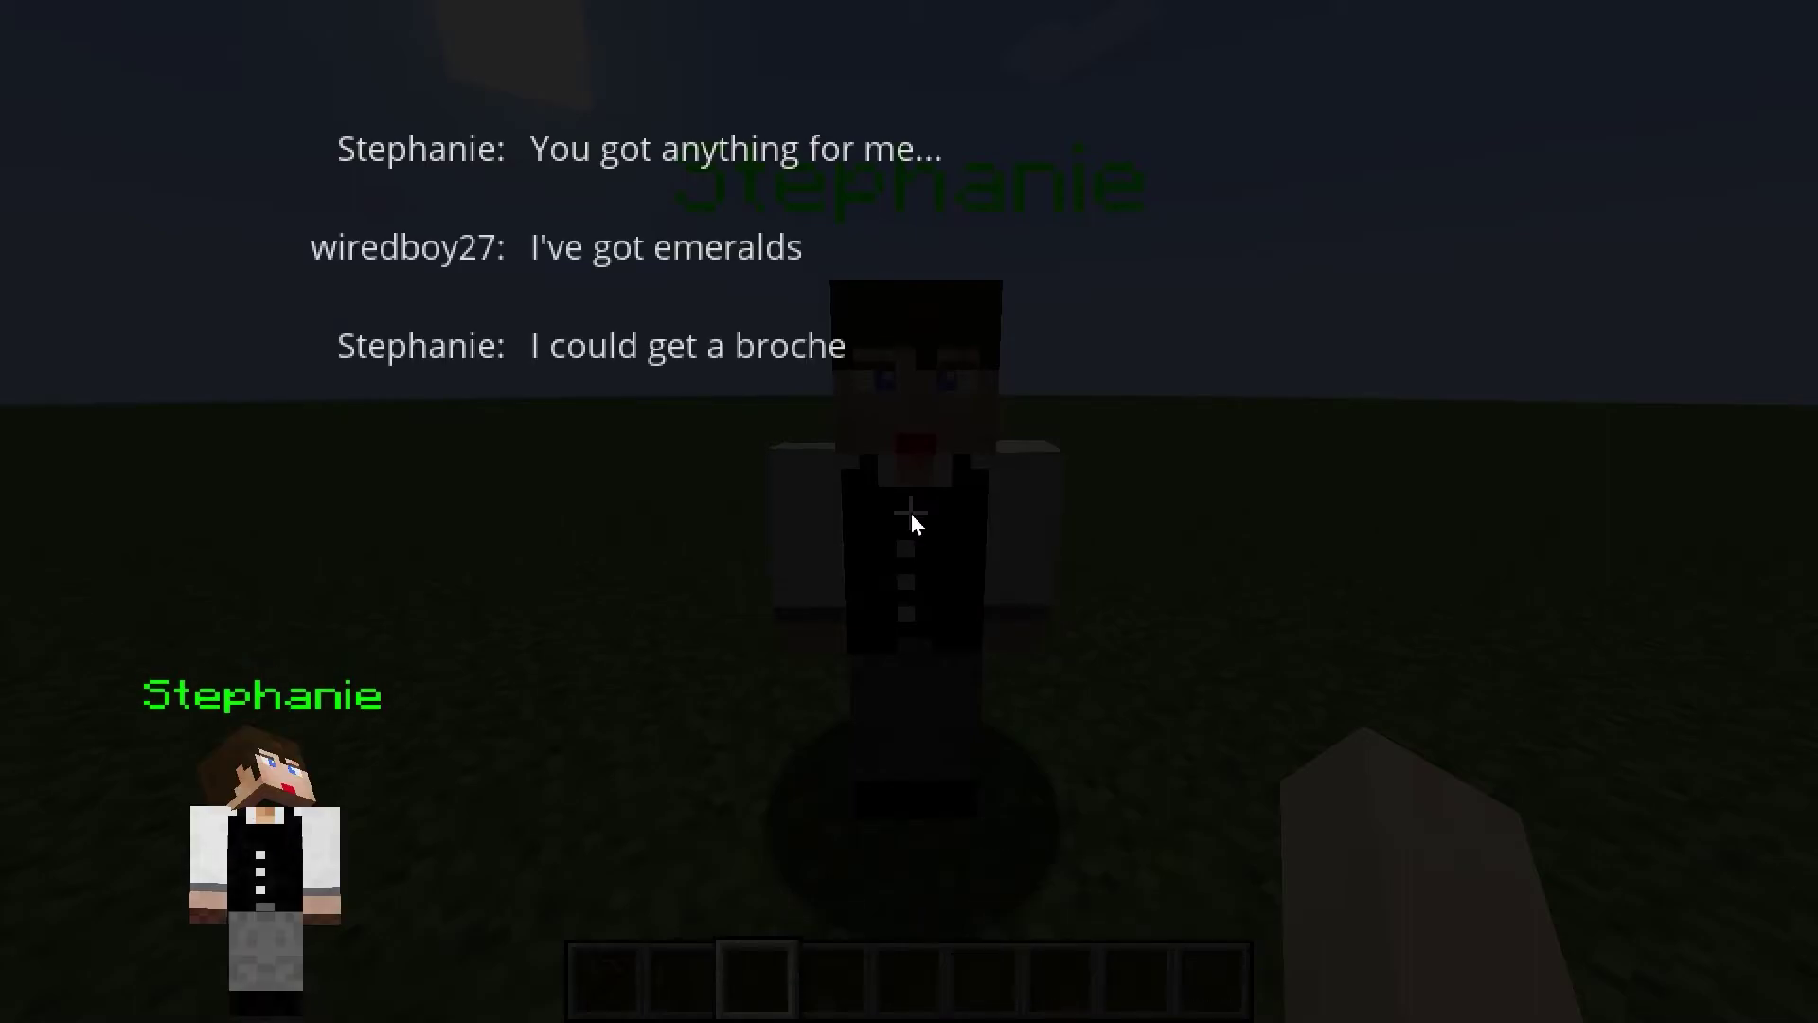
pyautogui.click(873, 429)
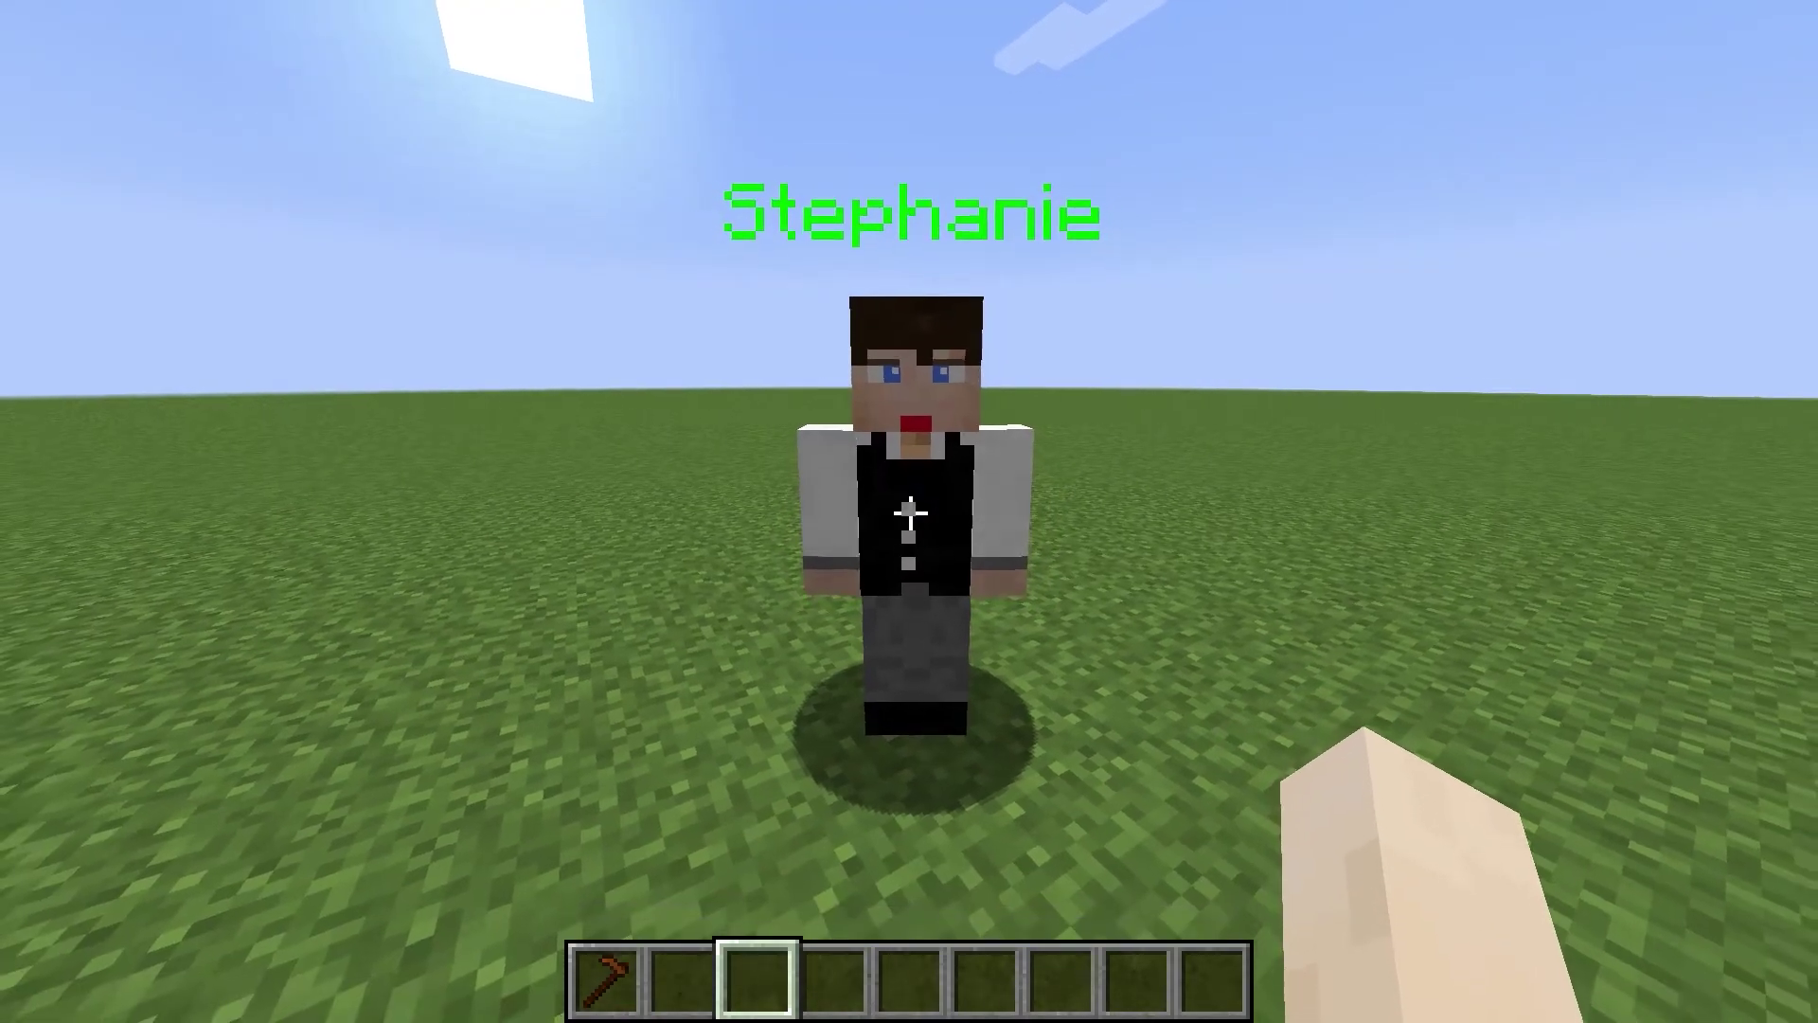